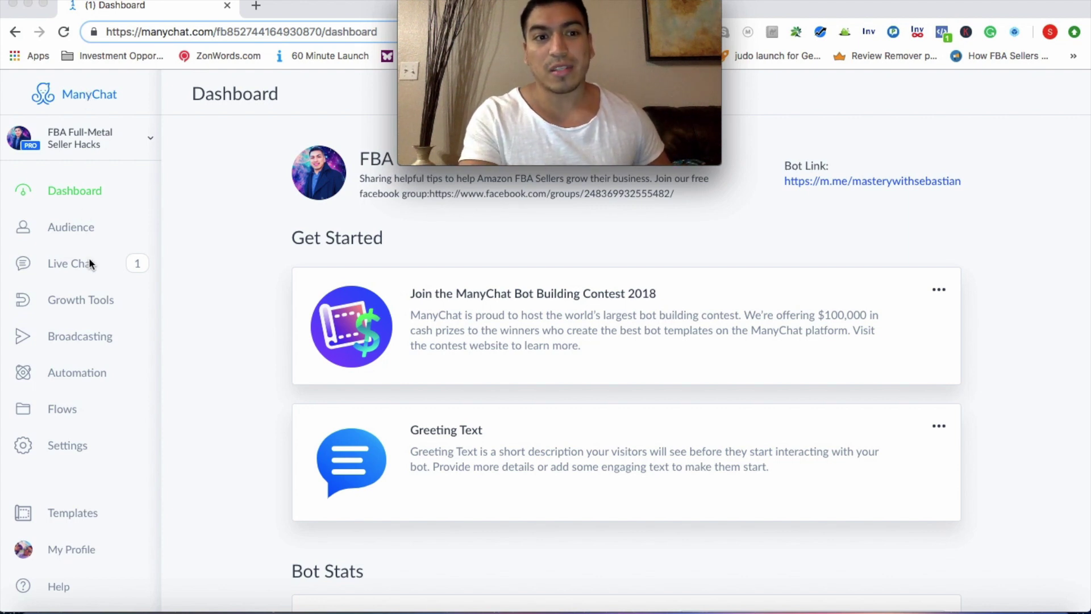
From Growth Tools, create a new growth tool of the Facebook Ads JSON widget type
click(76, 305)
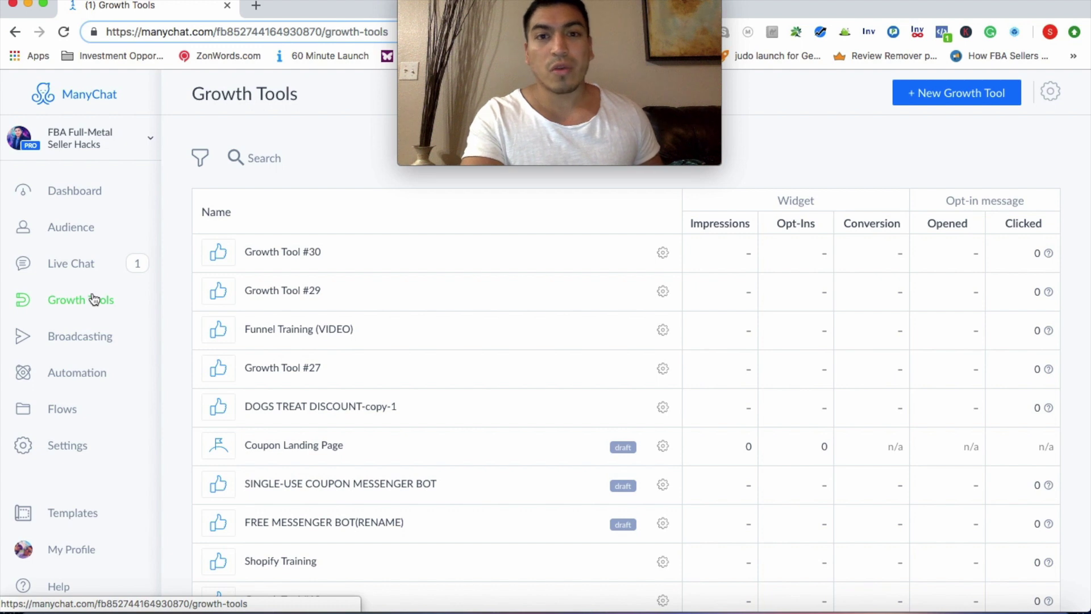
click(935, 95)
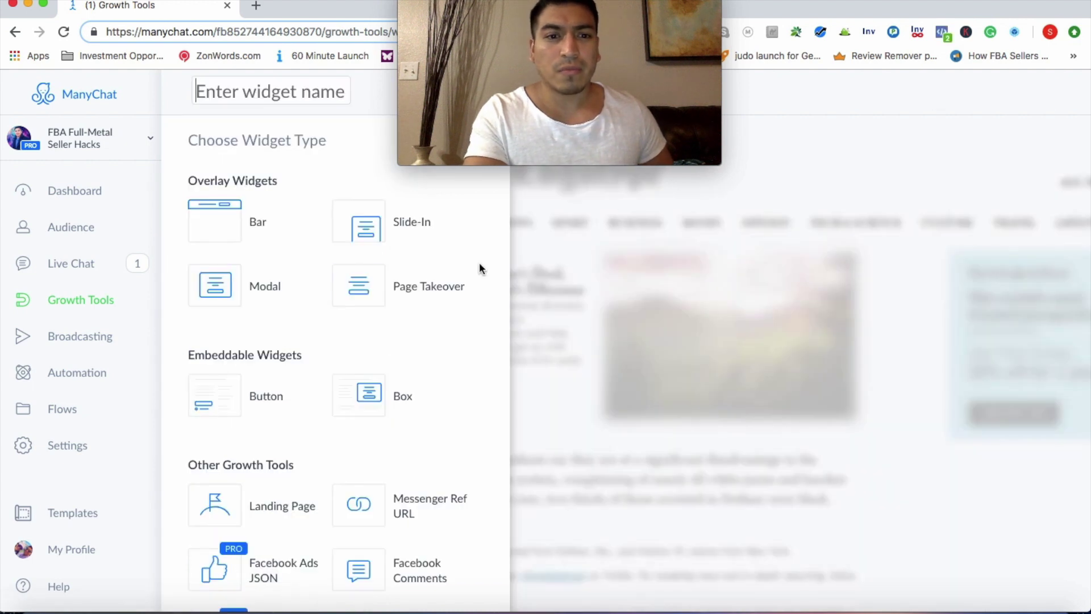
scroll(360, 369, down, 3)
scroll(361, 369, up, 3)
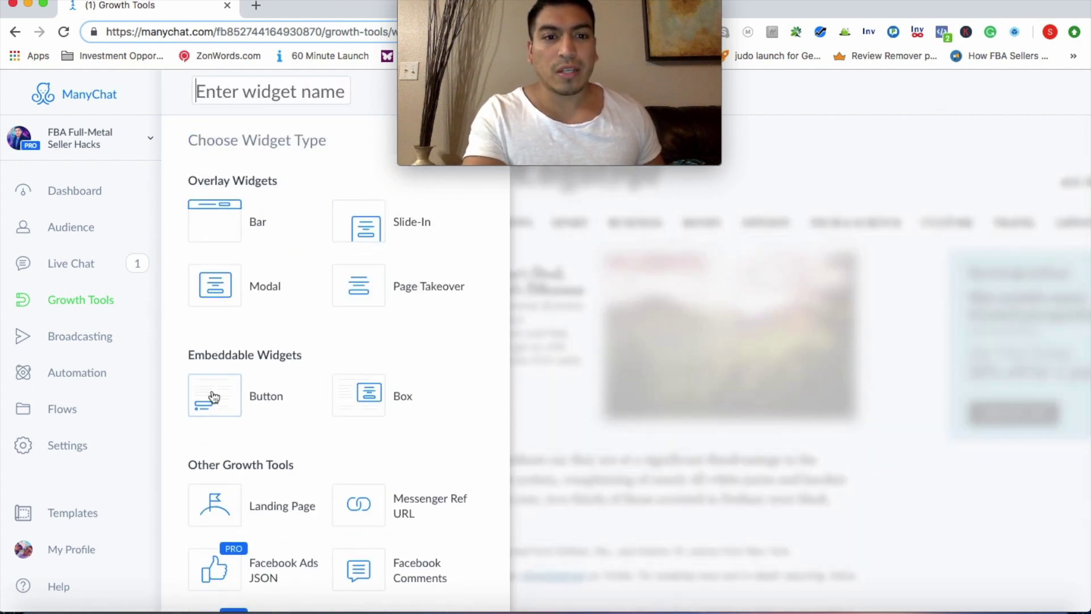
scroll(214, 396, down, 2)
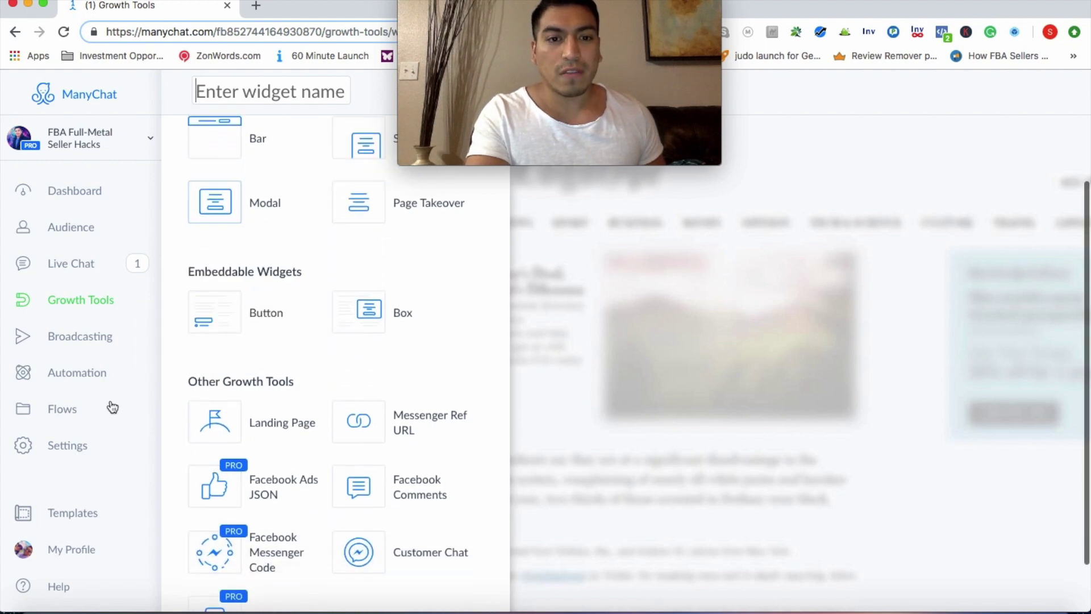
scroll(340, 332, up, 2)
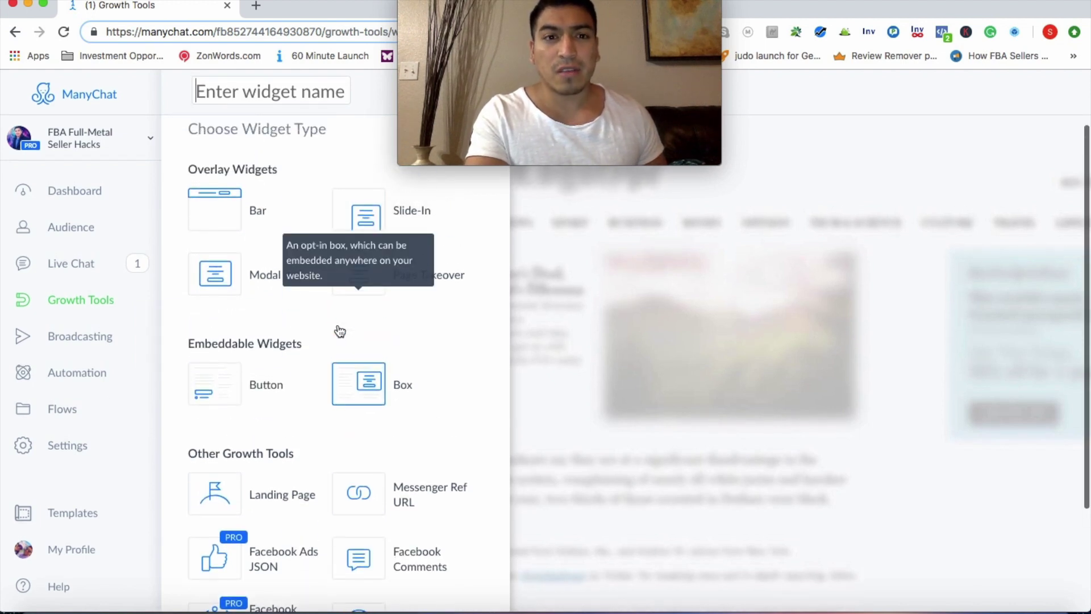
scroll(338, 325, up, 1)
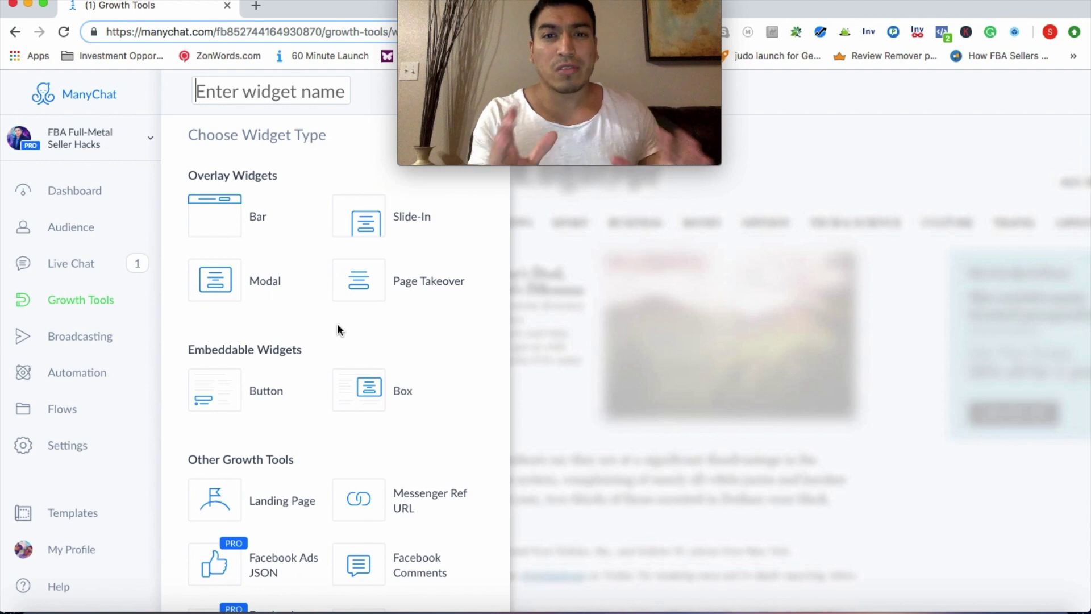
scroll(338, 328, down, 2)
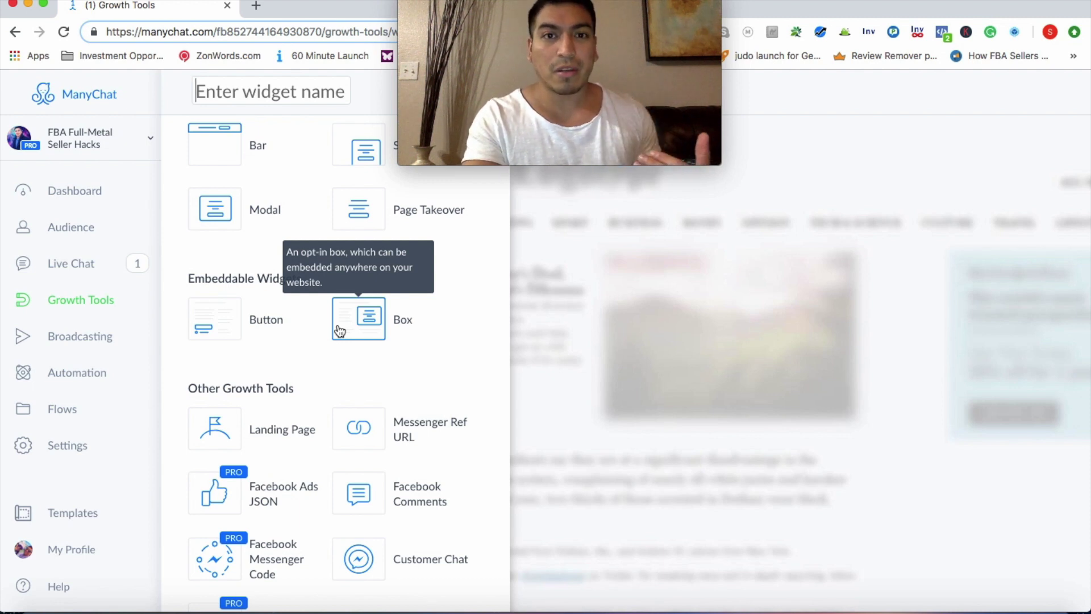
scroll(283, 504, down, 1)
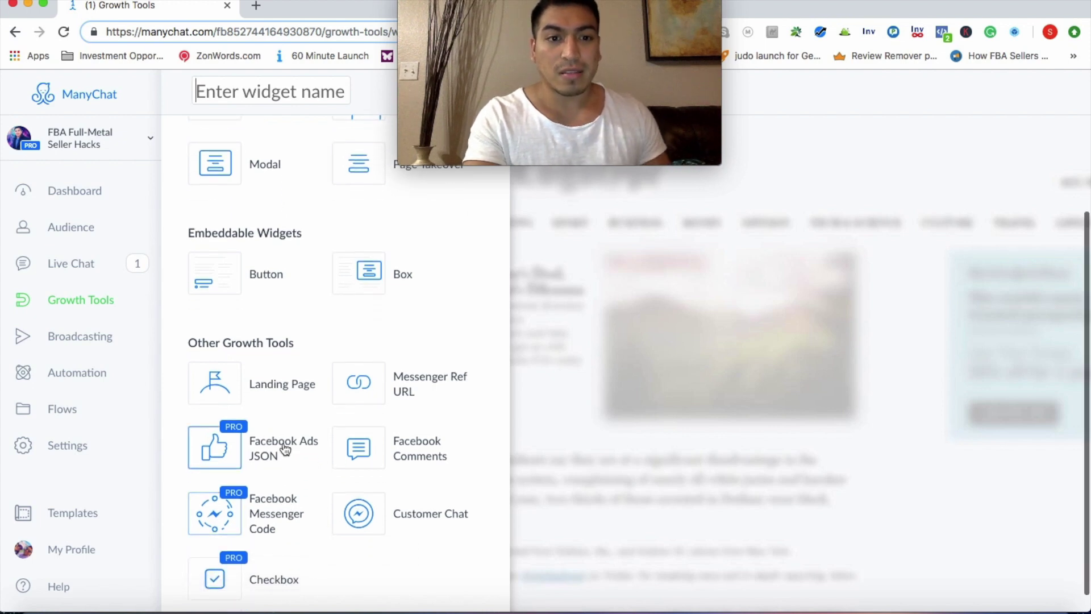
scroll(285, 448, down, 1)
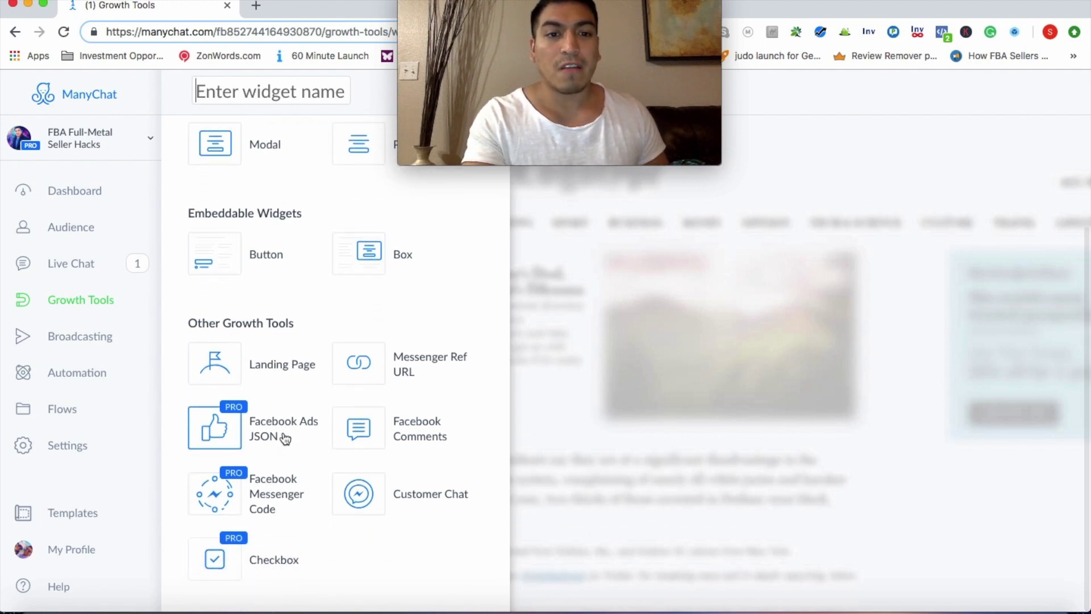
click(285, 438)
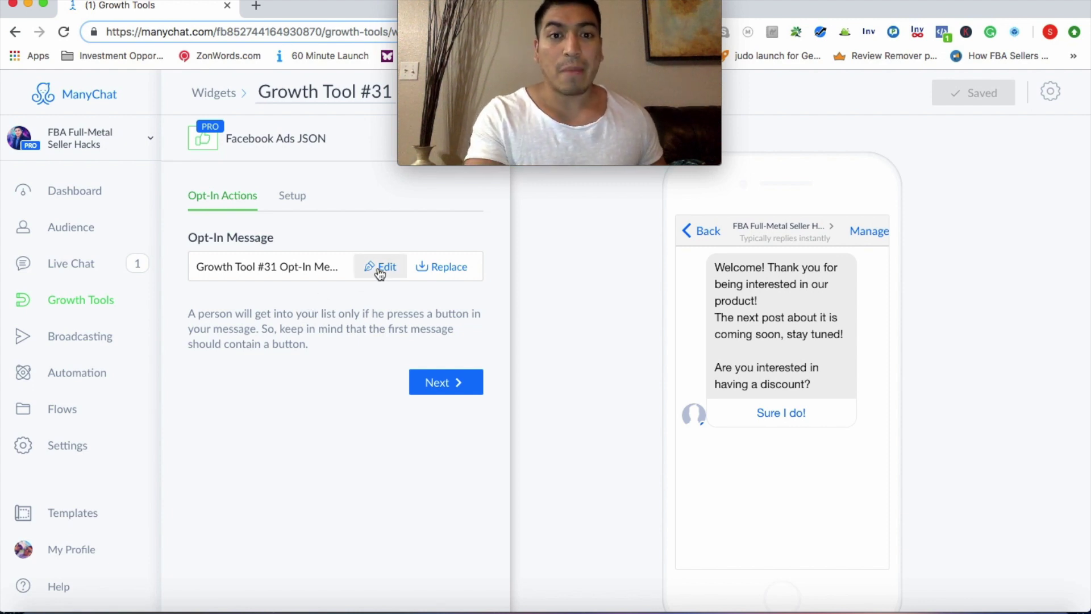
Rename Growth Tool #31 to 'Test Launch' and save it
click(300, 85)
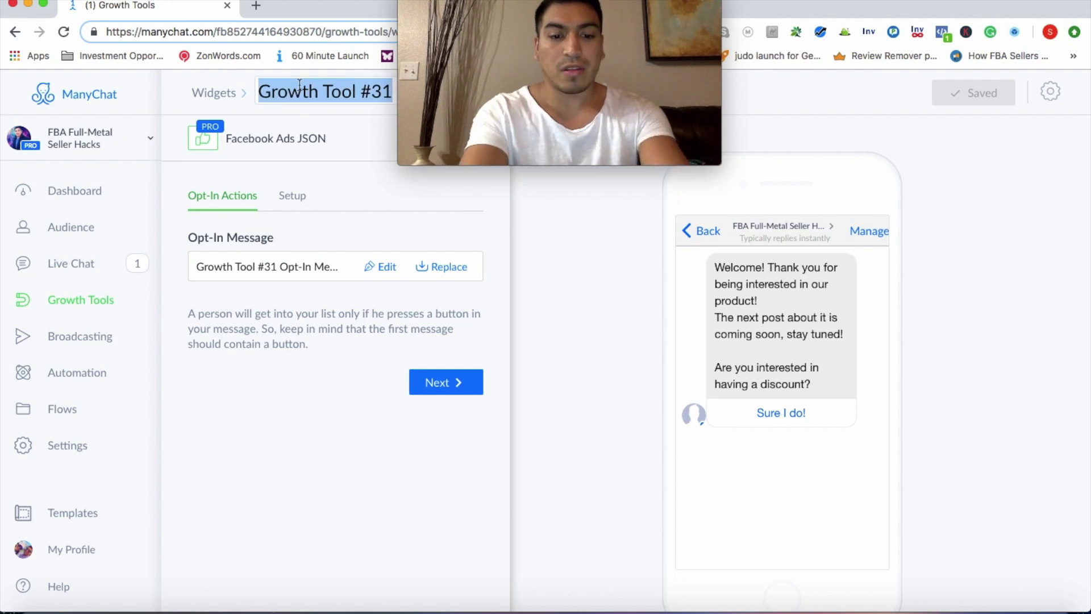
text(Test )
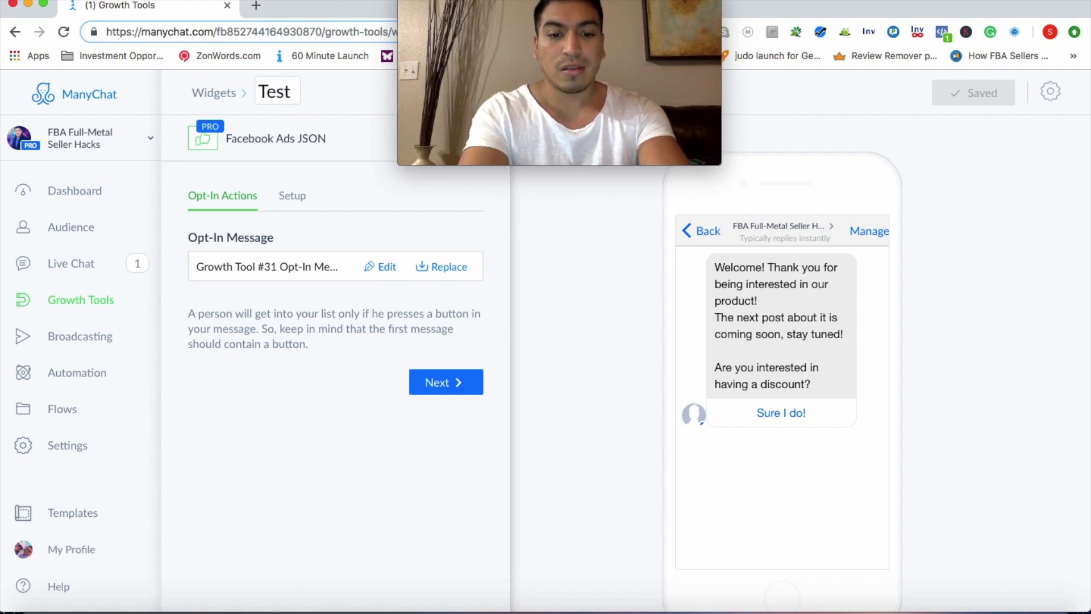
text(Launch)
key(Return)
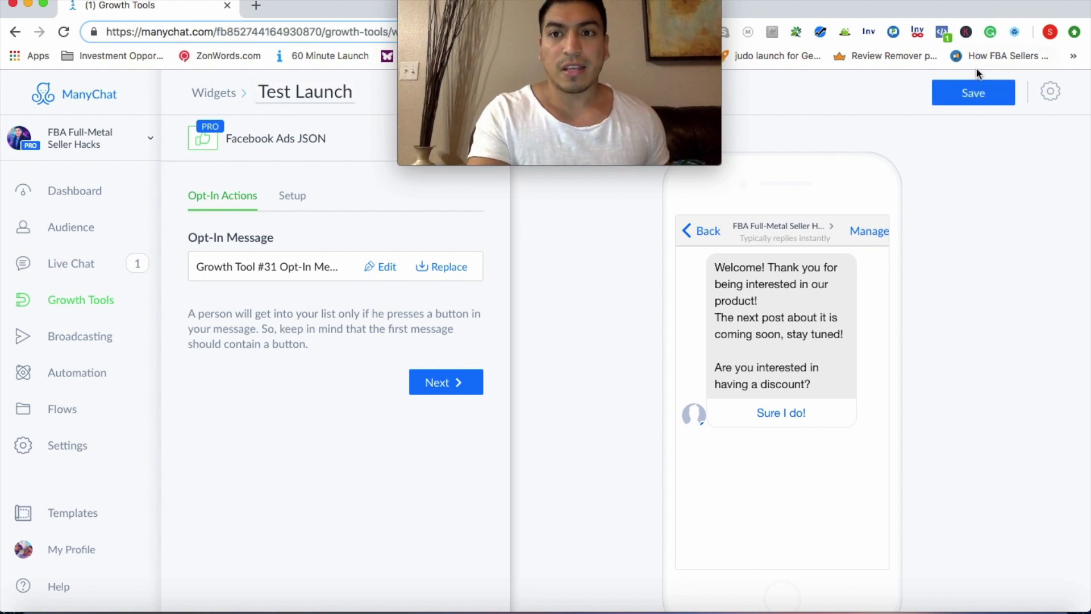
click(964, 91)
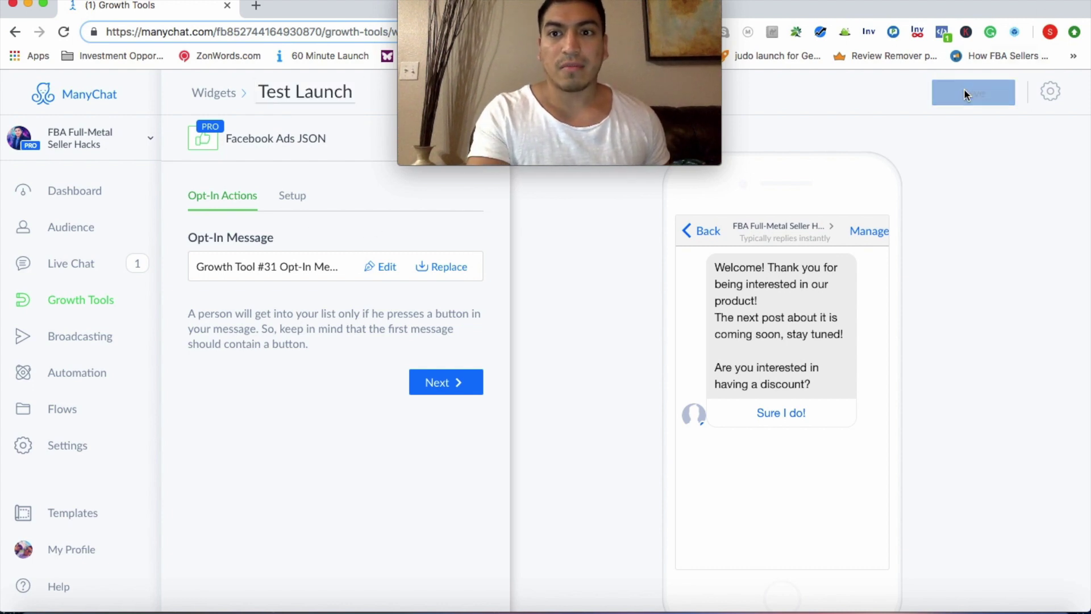
Erase the entire default welcome text from the opt-in message
click(389, 267)
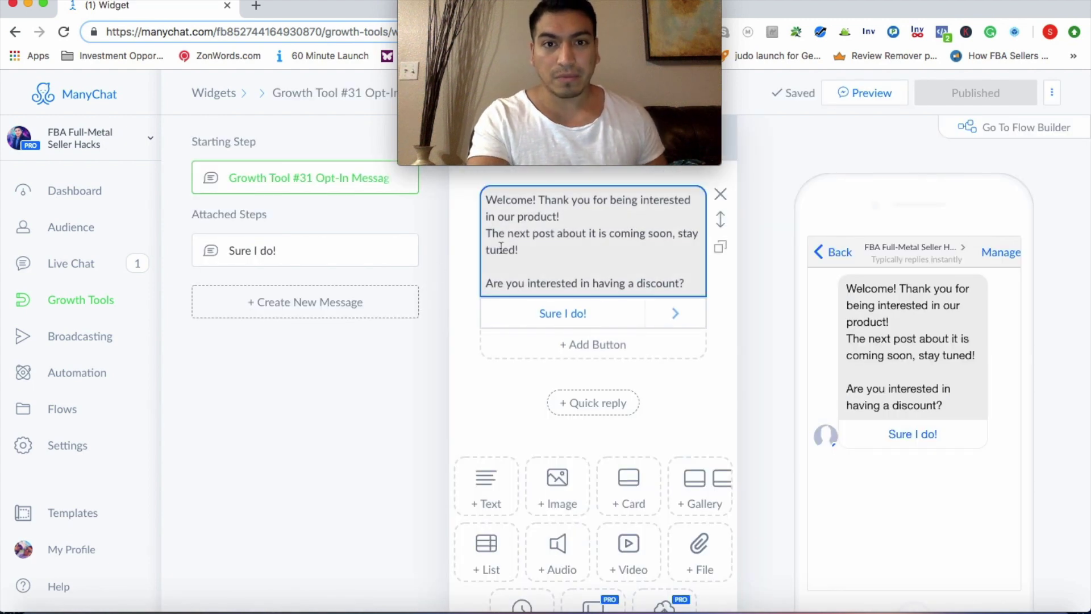
drag(685, 284, 483, 196)
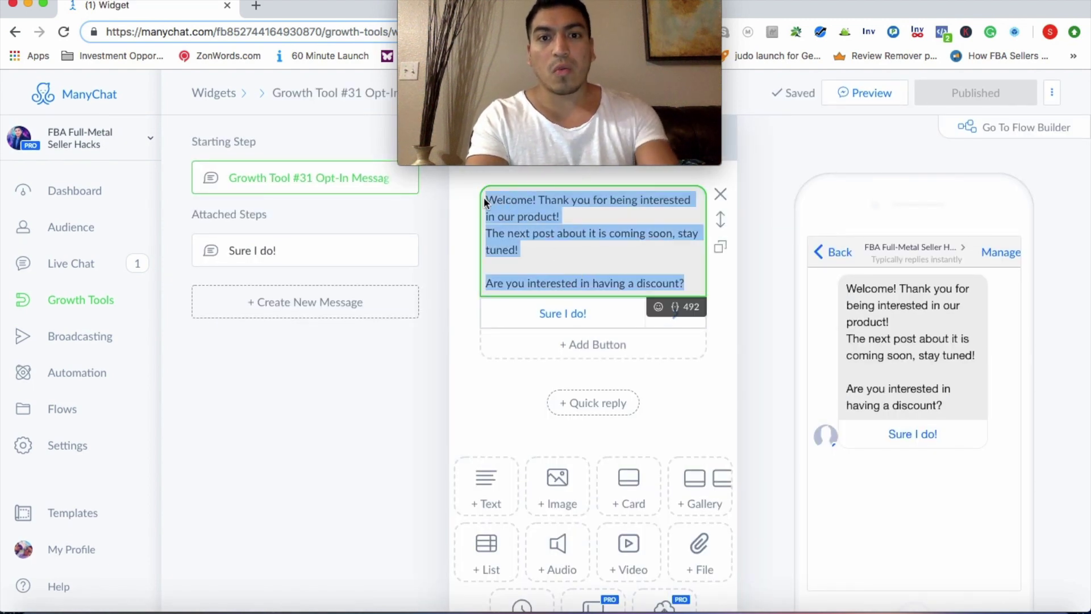
key(BackSpace)
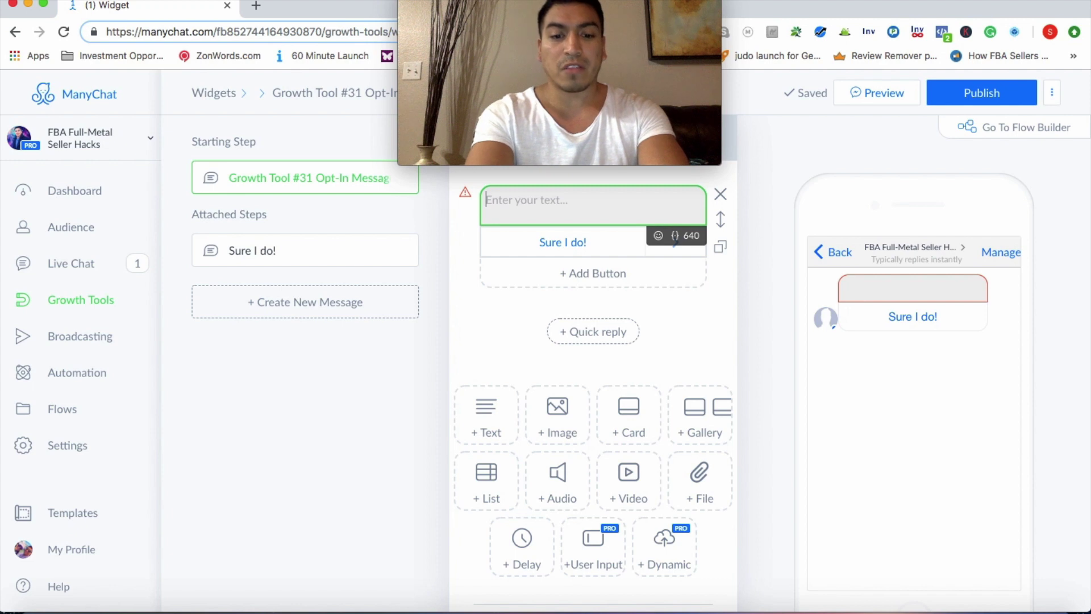
Type 'Hey there, thank you for showing interest in our products!' then 'Would you like a 50% off discount code today?'
text(Hey t)
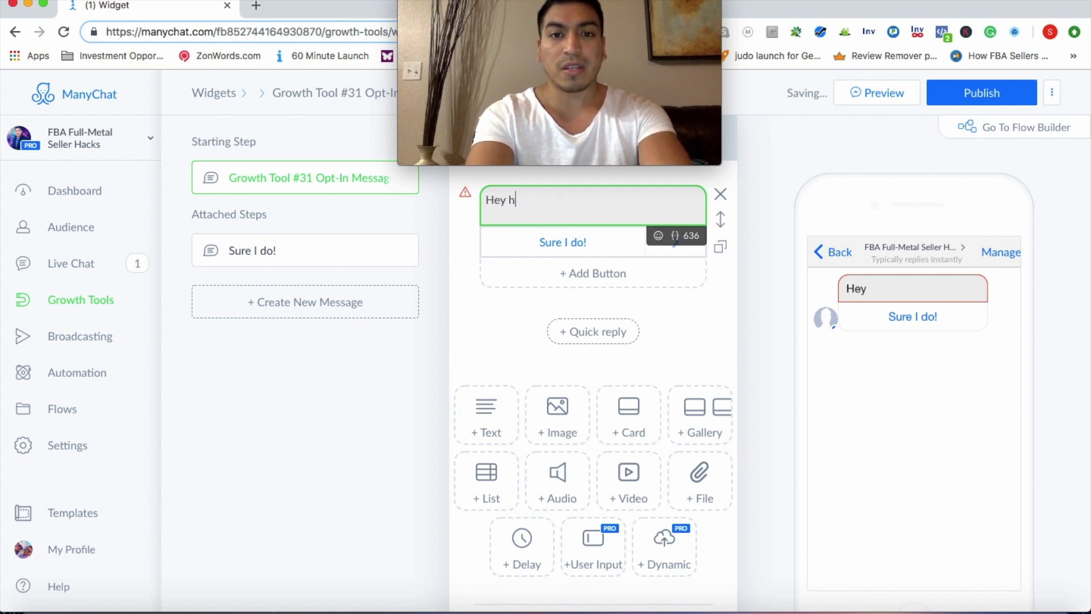
text(here, )
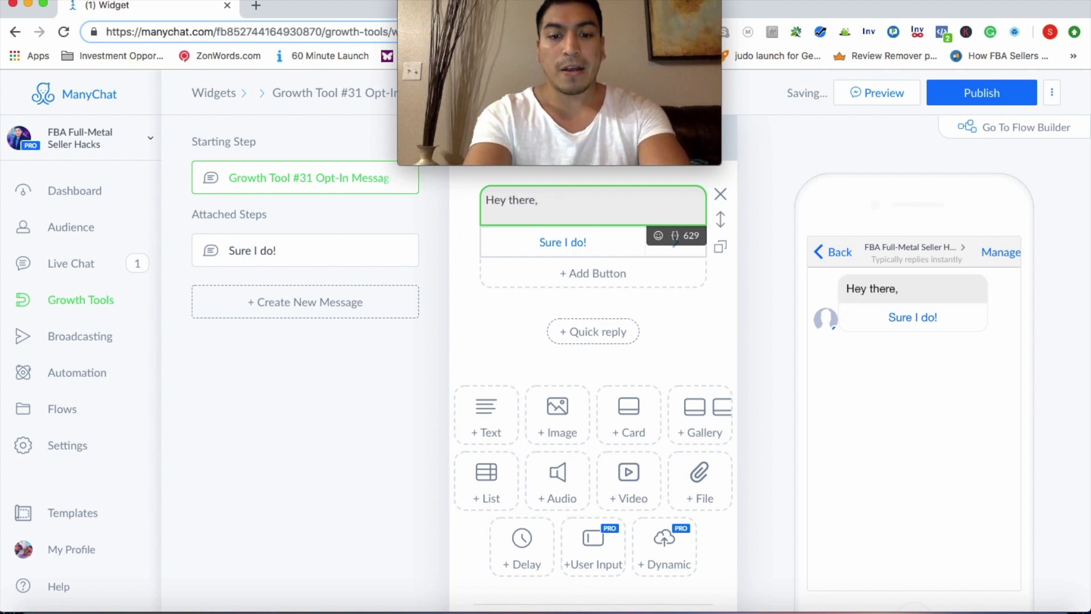
text(thank yo)
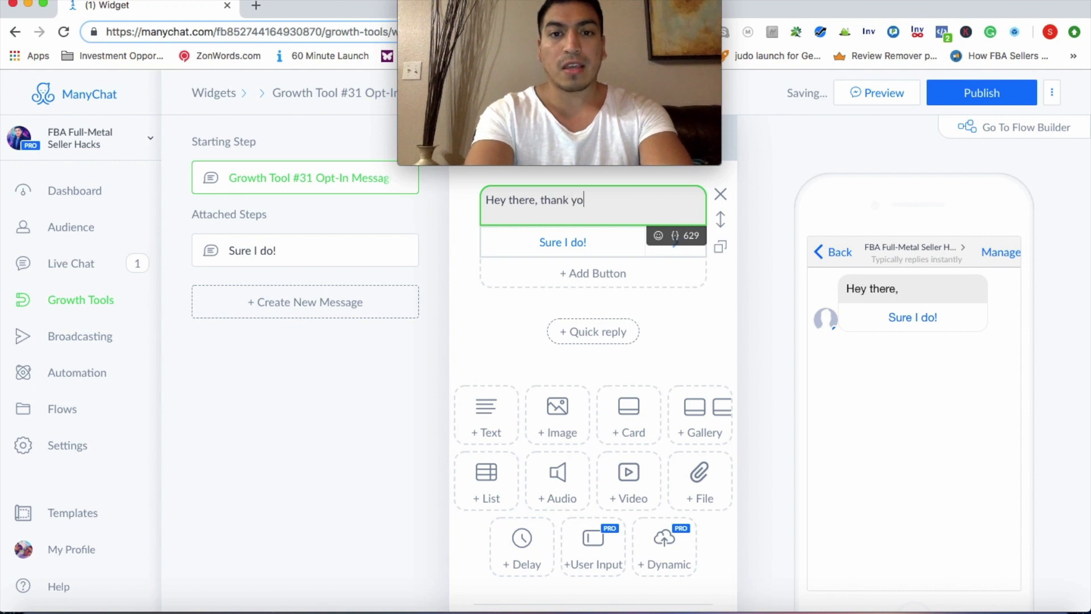
text(u for showing int)
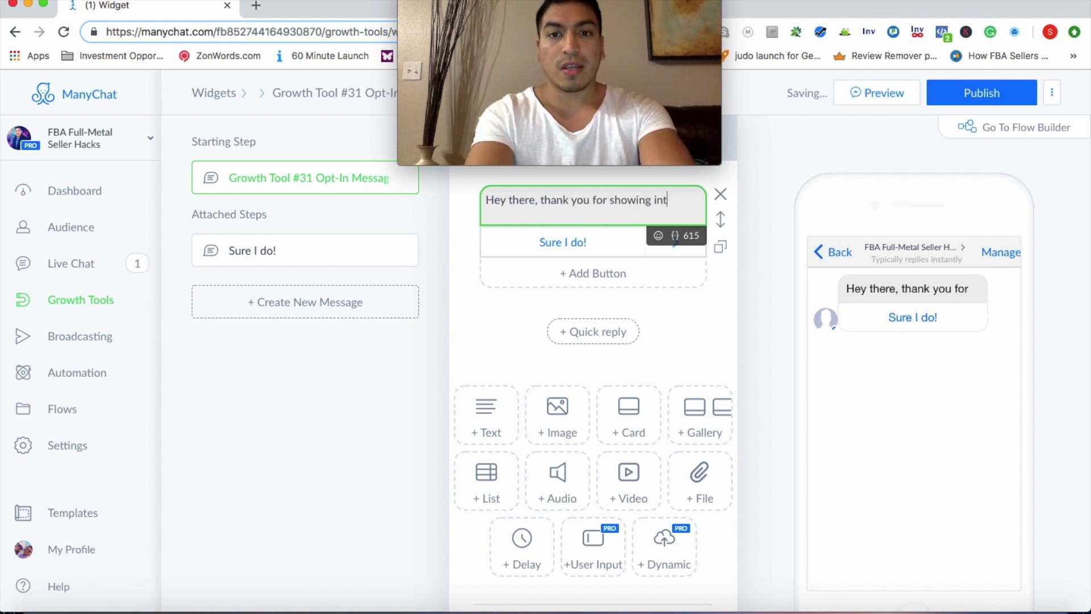
text(erest in our pro)
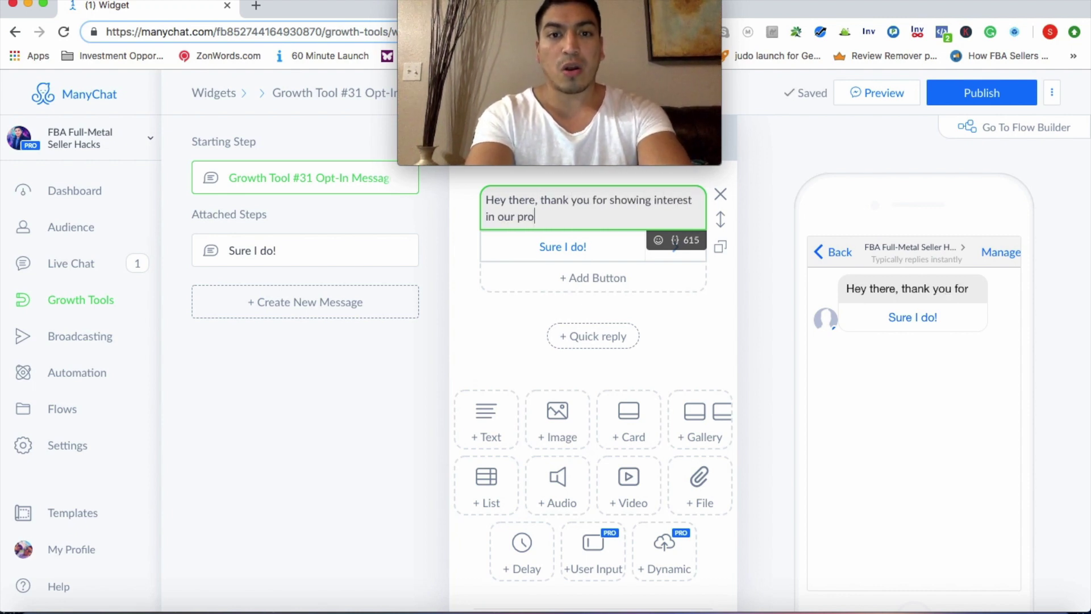
text(ducts)
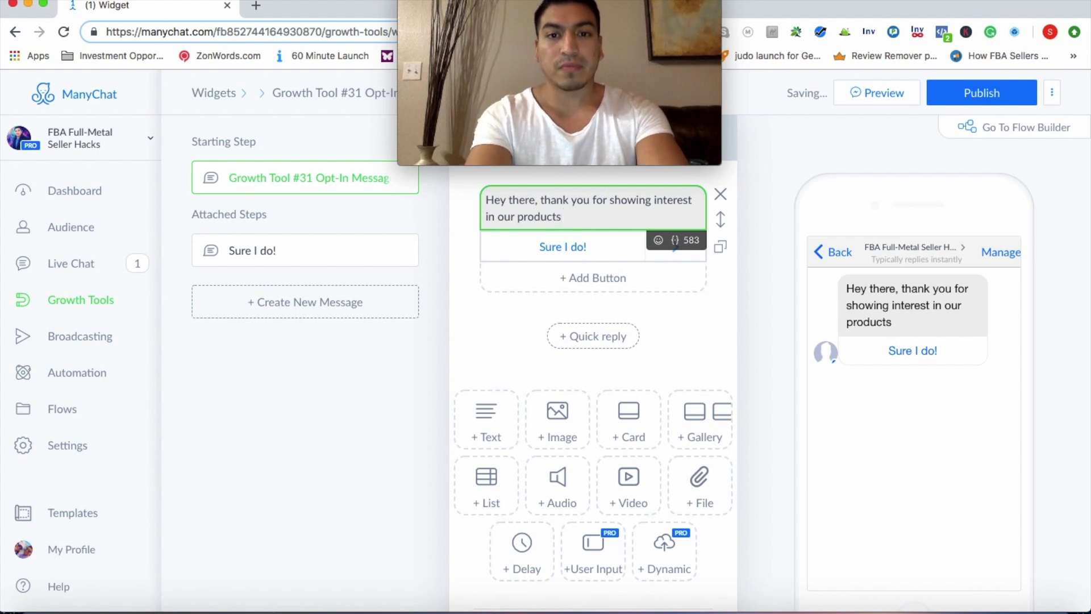
text(!)
key(Return)
key(Return)
text(WEbsite)
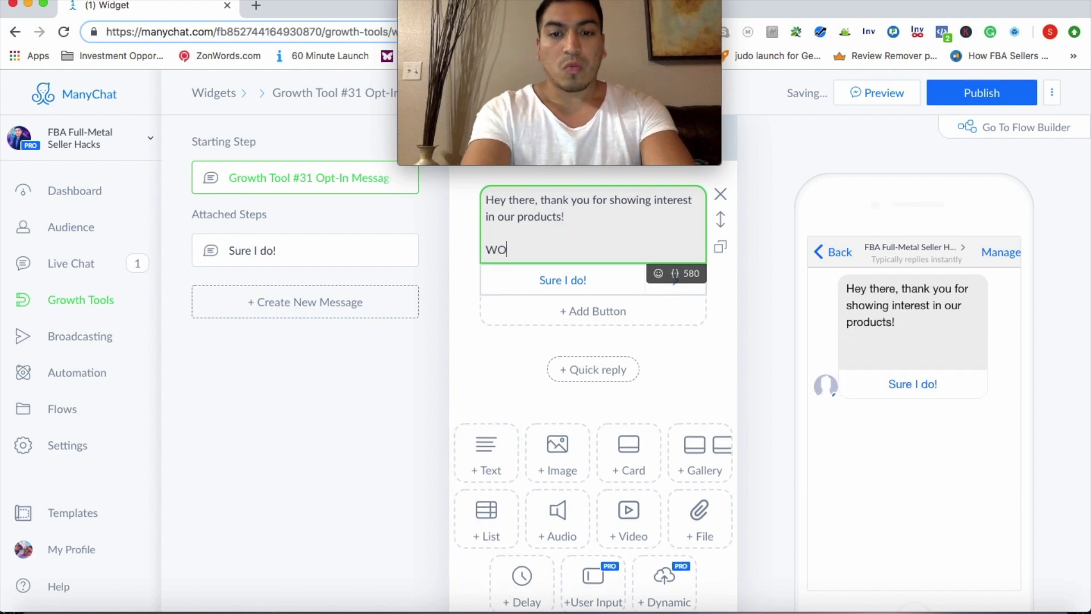
key(BackSpace)
key(BackSpace)
key(BackSpace)
key(BackSpace)
key(BackSpace)
key(BackSpace)
text(ould you like a)
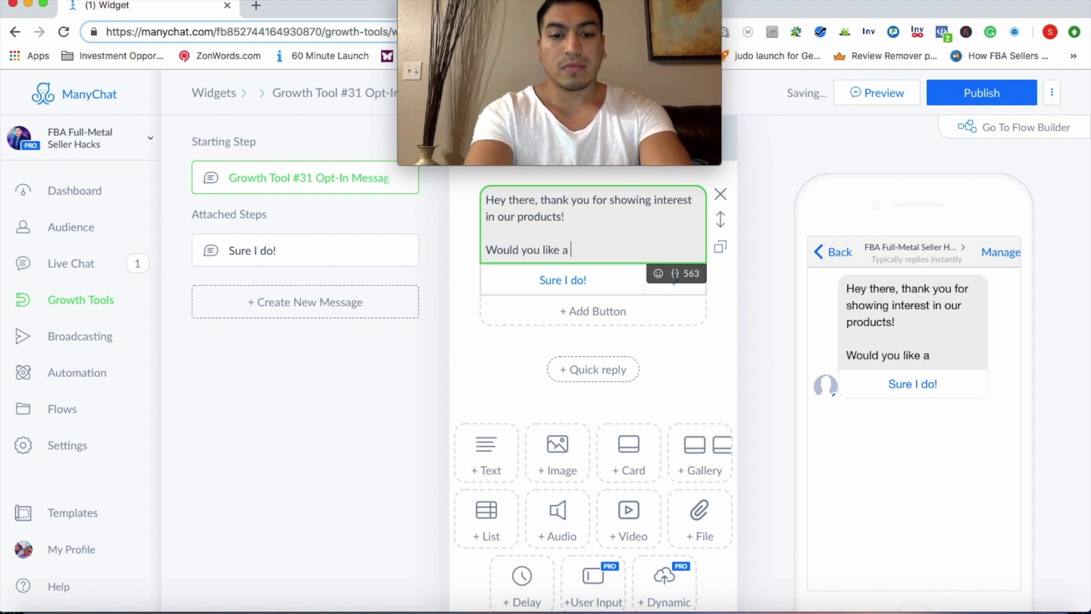
text(50%)
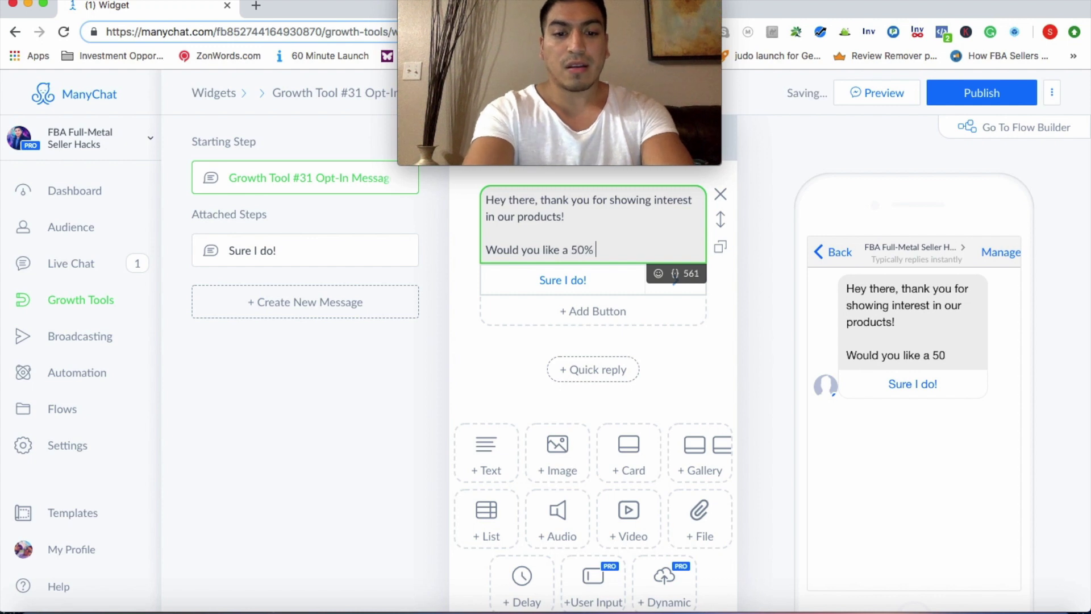
text( off dis)
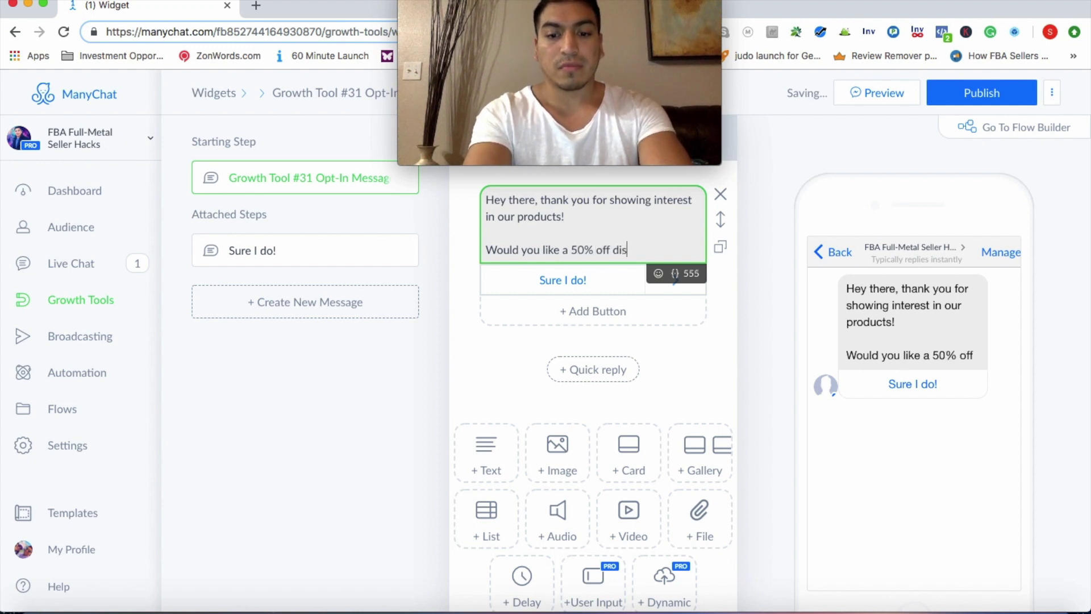
text(count code to)
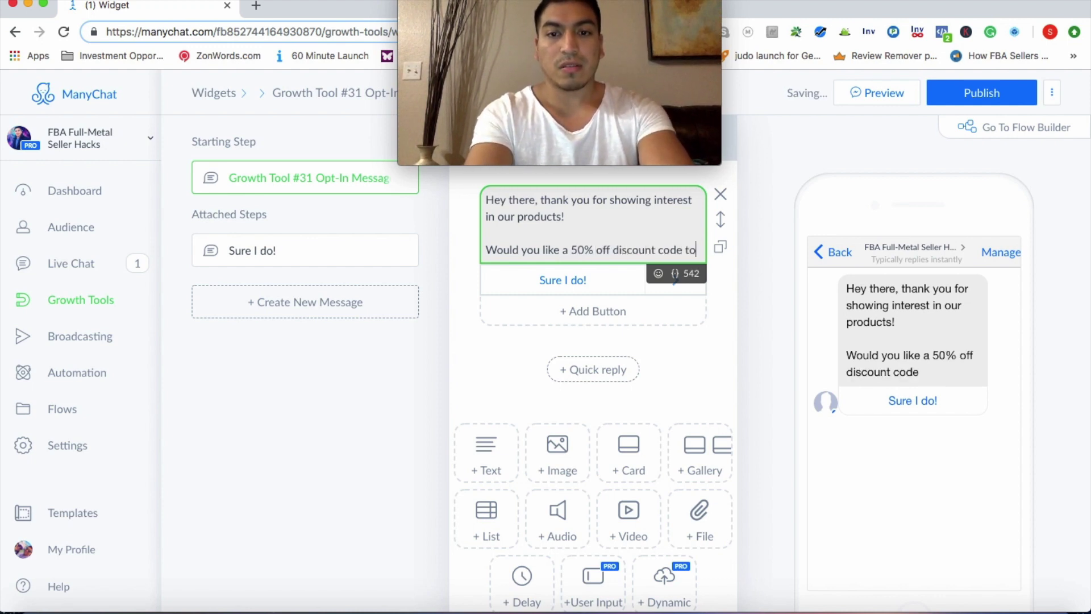
text(day?)
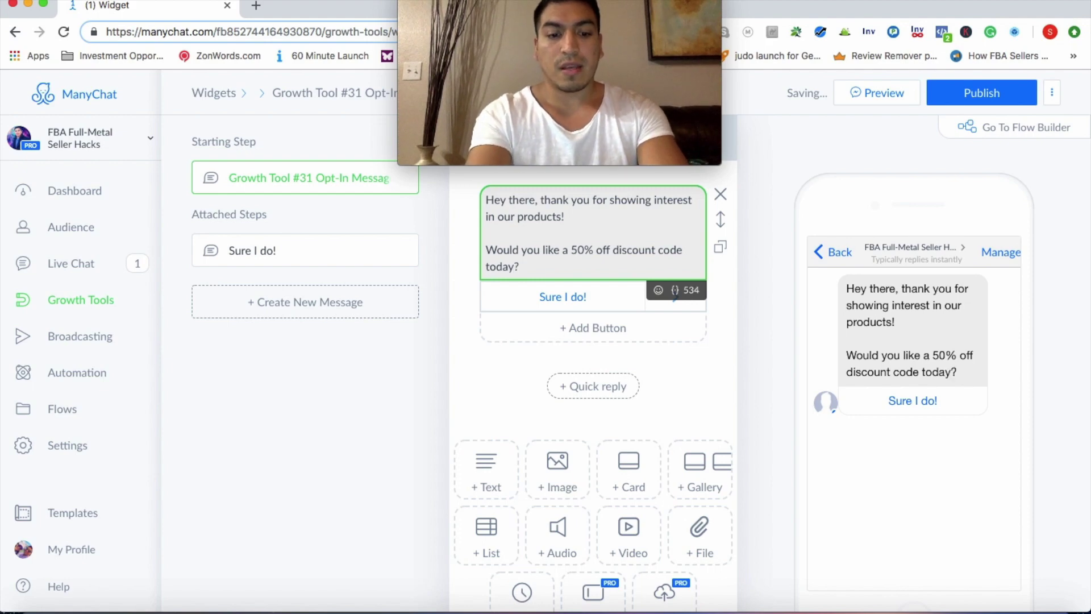
Add a 😊 emoji after 'today?' and select the Sure I do! button
key(ctrl+super+space)
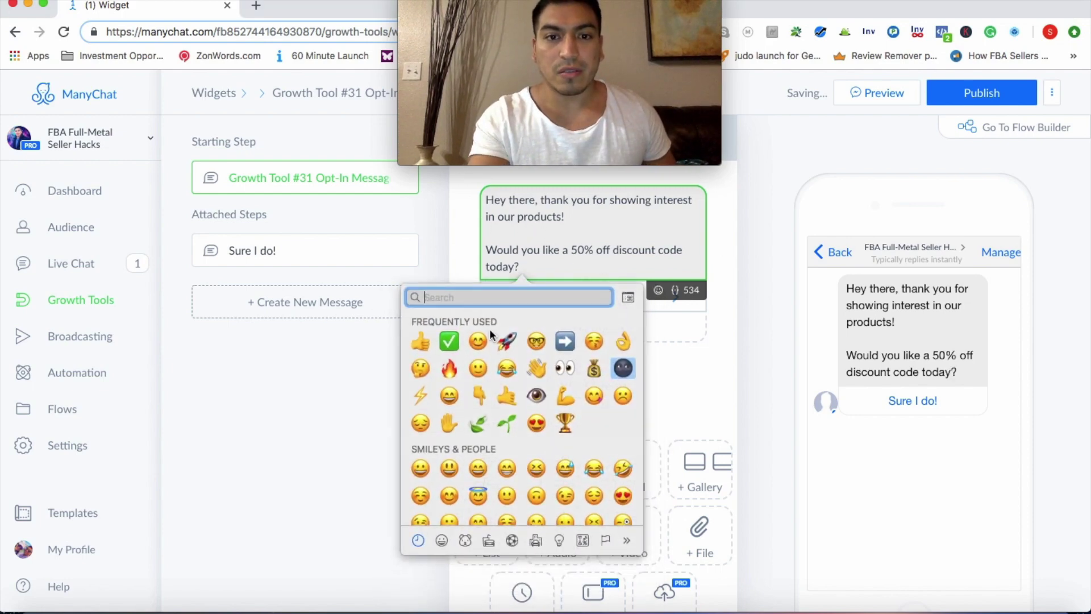
key(Return)
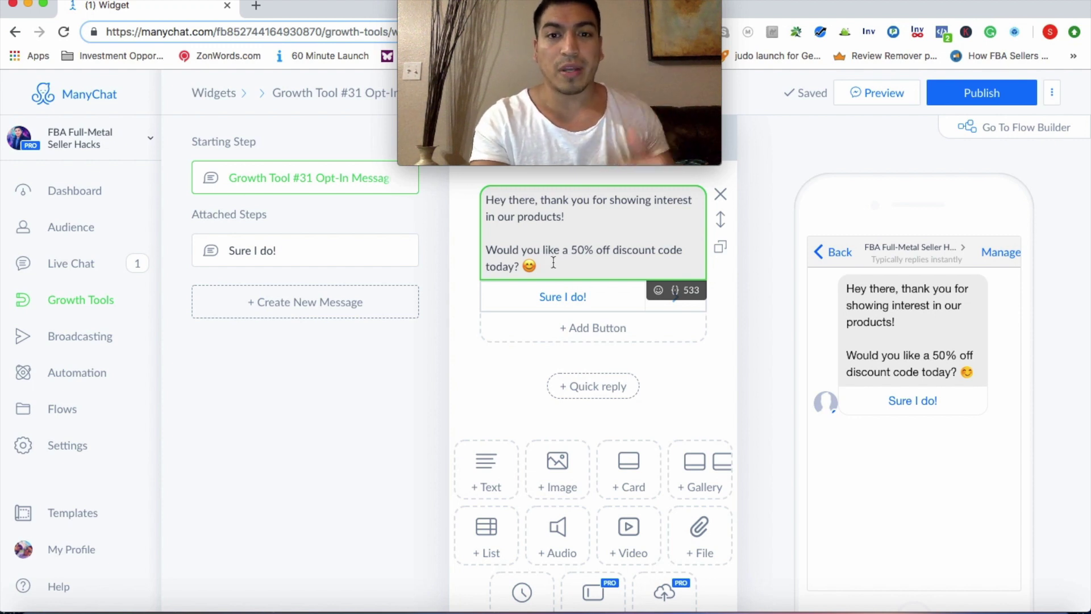
click(612, 302)
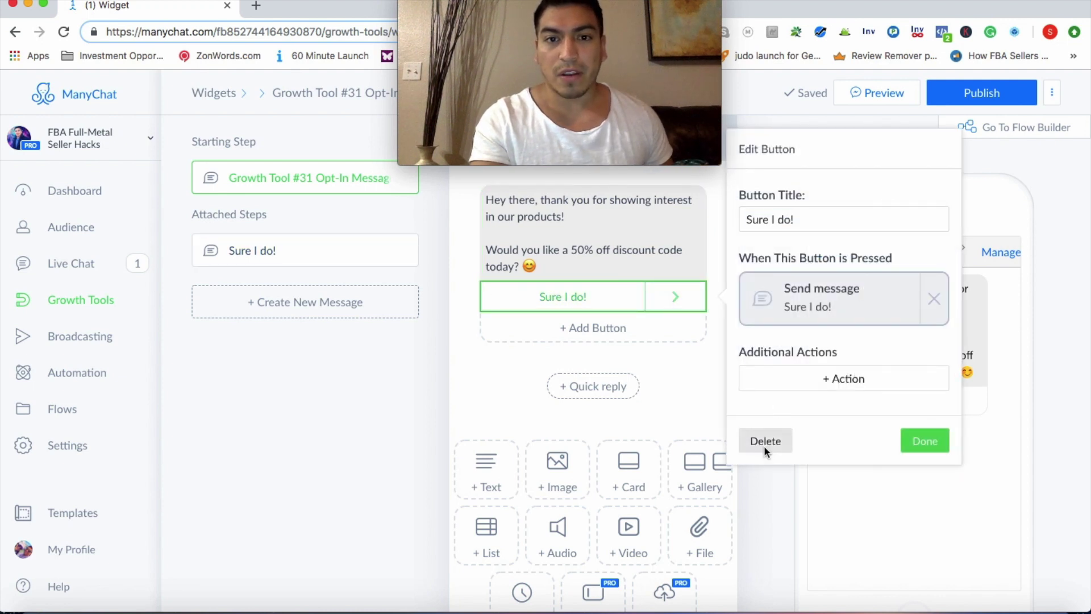
Remove the Sure I do! button and add a quick reply that sends a new message
click(764, 441)
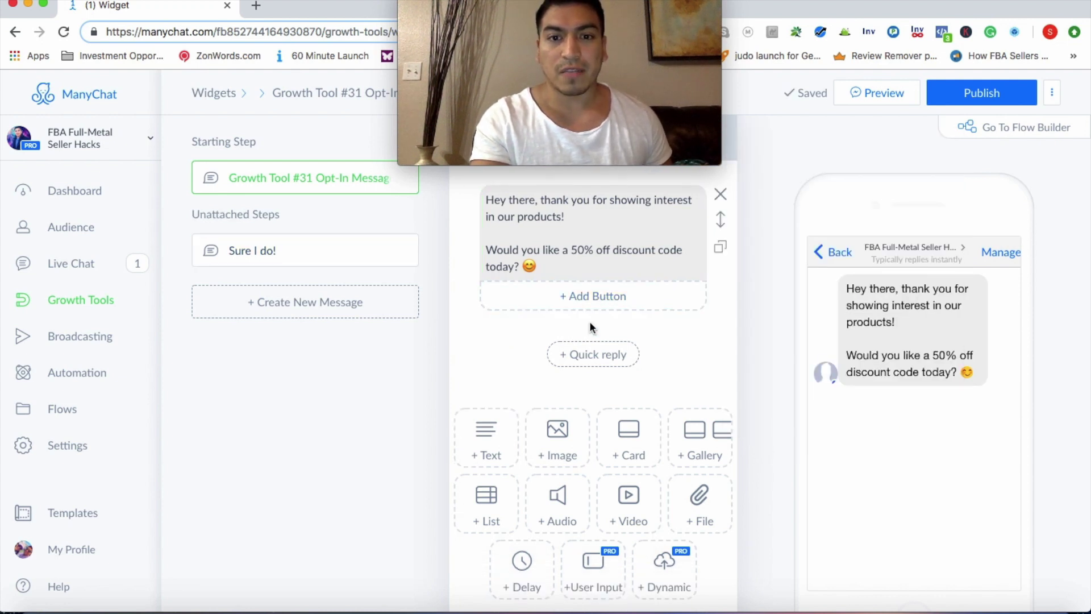
click(591, 355)
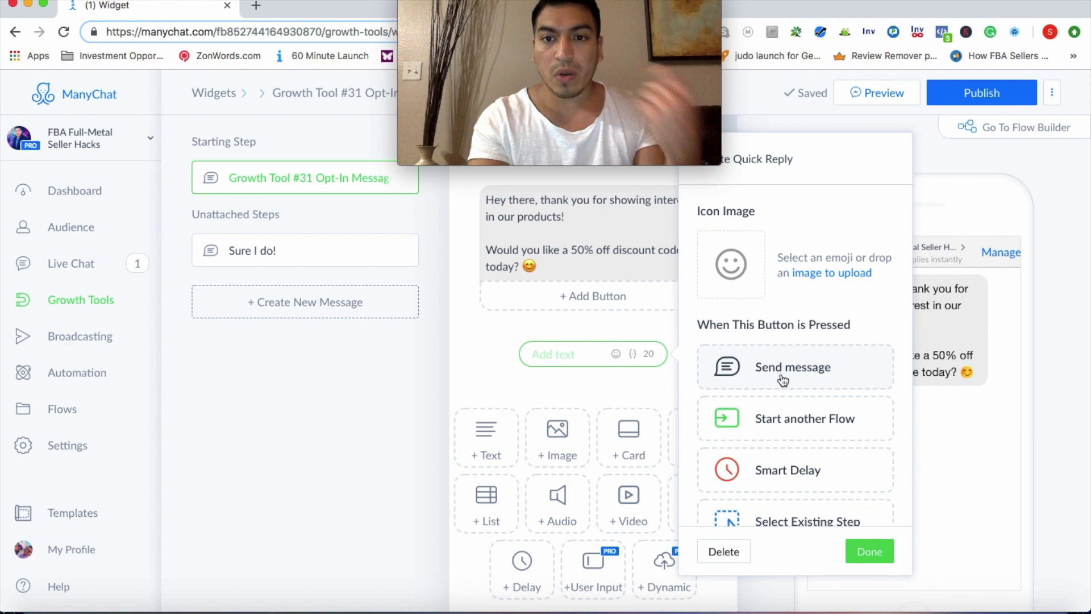
scroll(783, 380, down, 3)
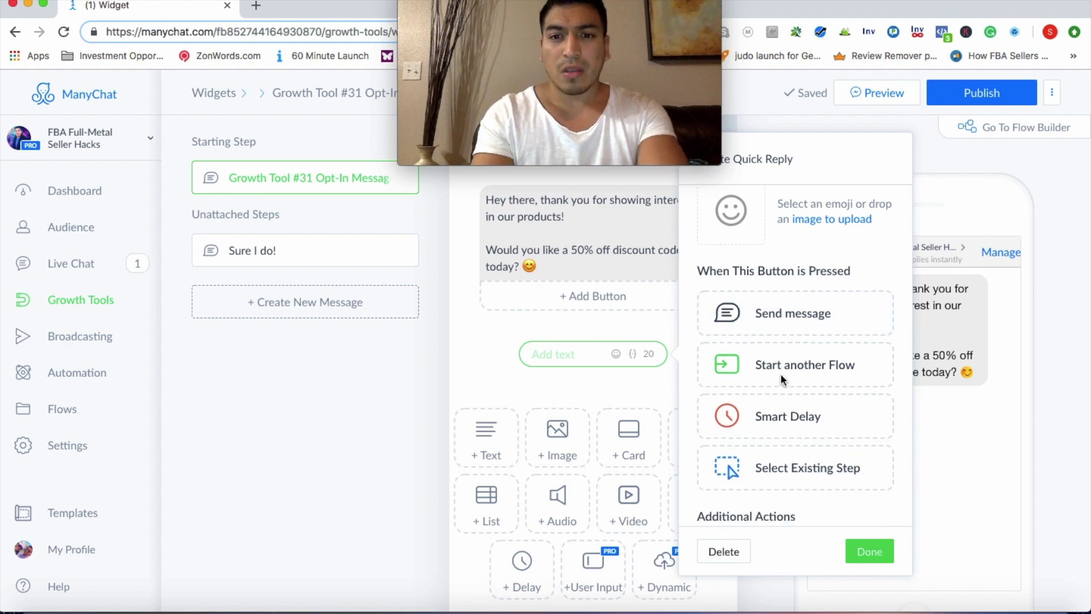
click(779, 328)
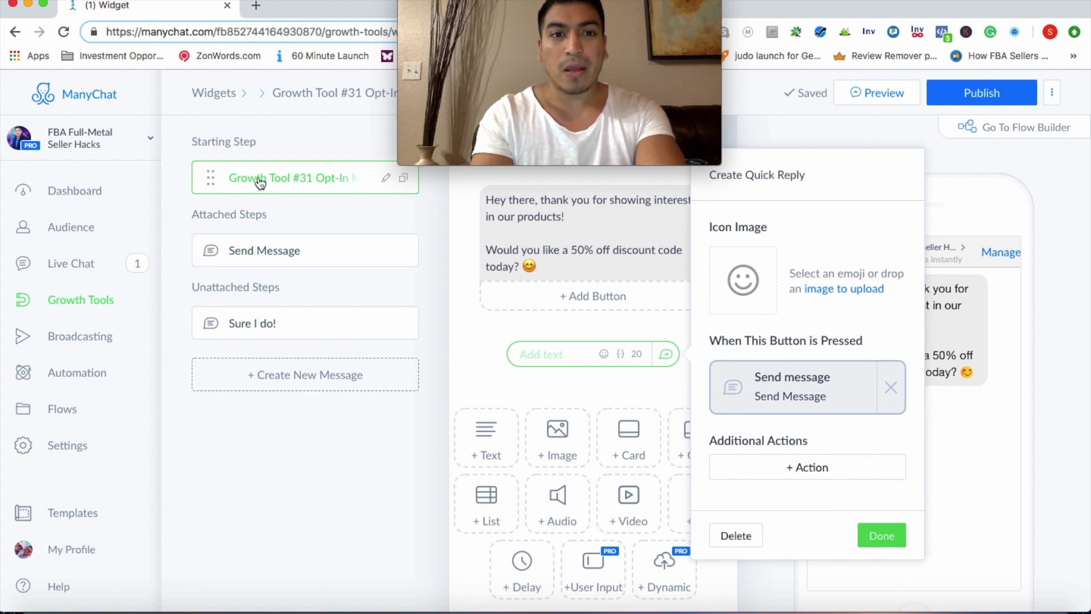
click(248, 254)
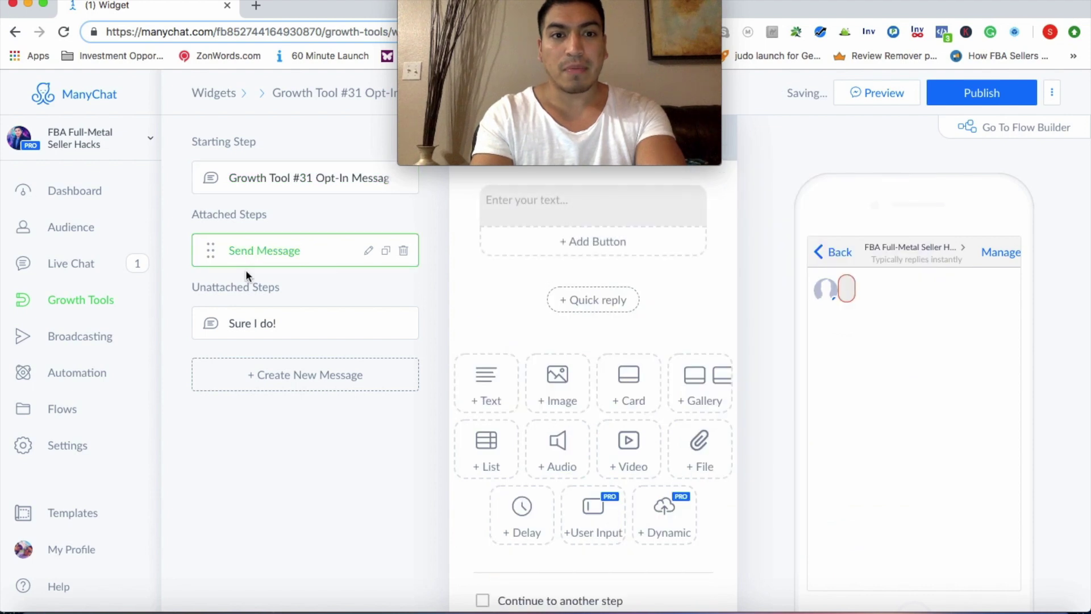
Delete the leftover Sure I do! step and return to the quick reply's Send Message step
click(293, 320)
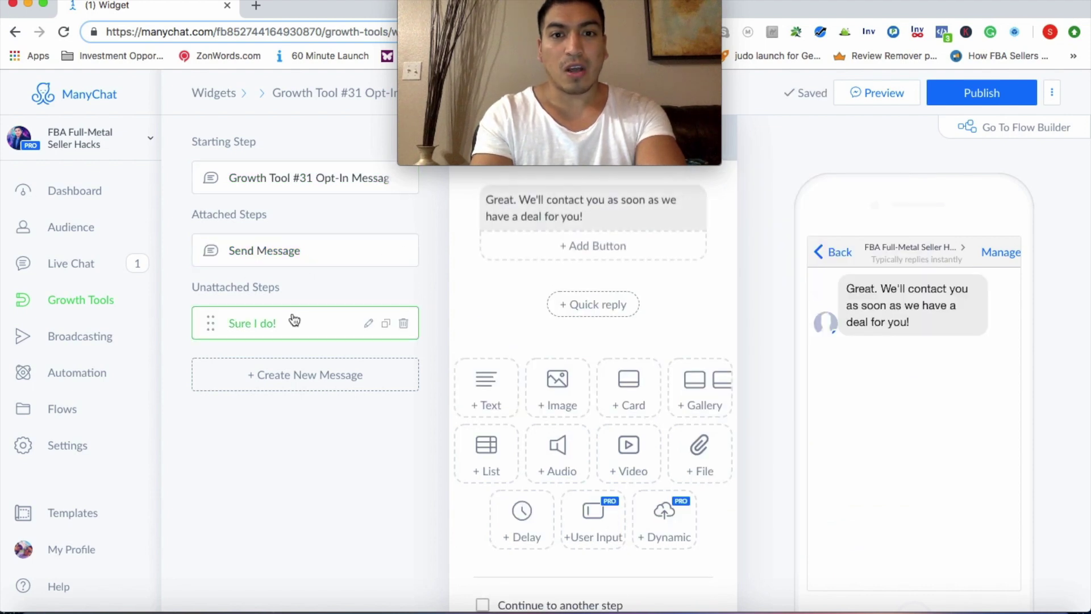
click(721, 194)
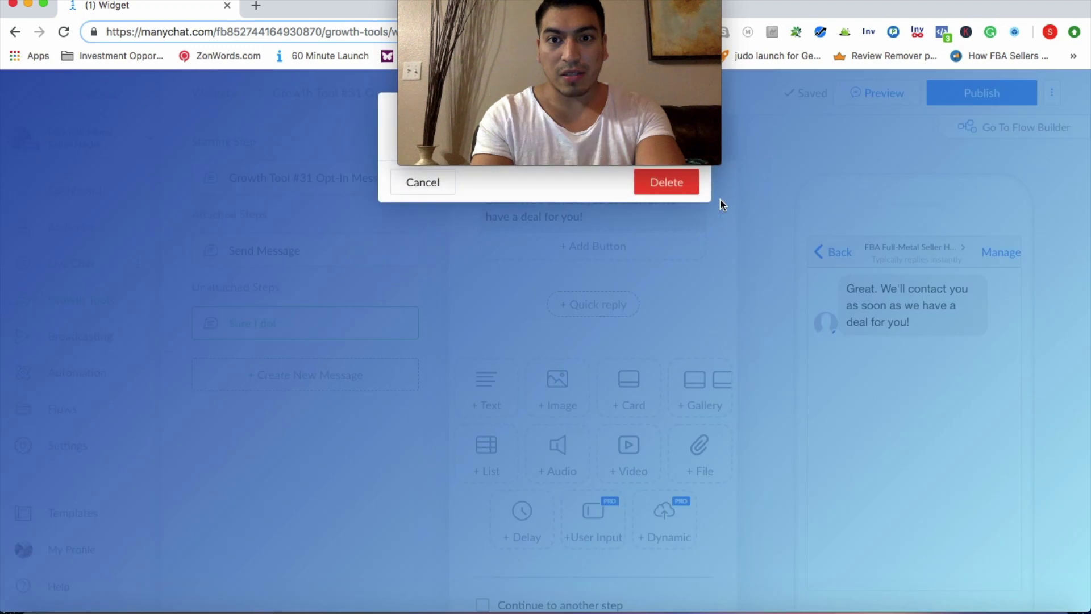
click(665, 180)
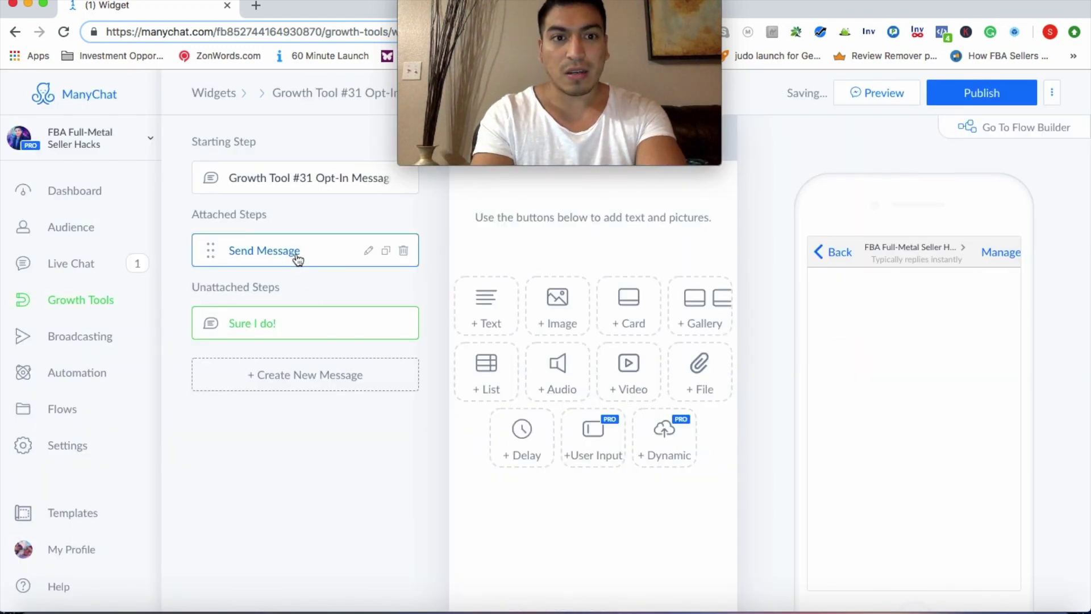
click(297, 260)
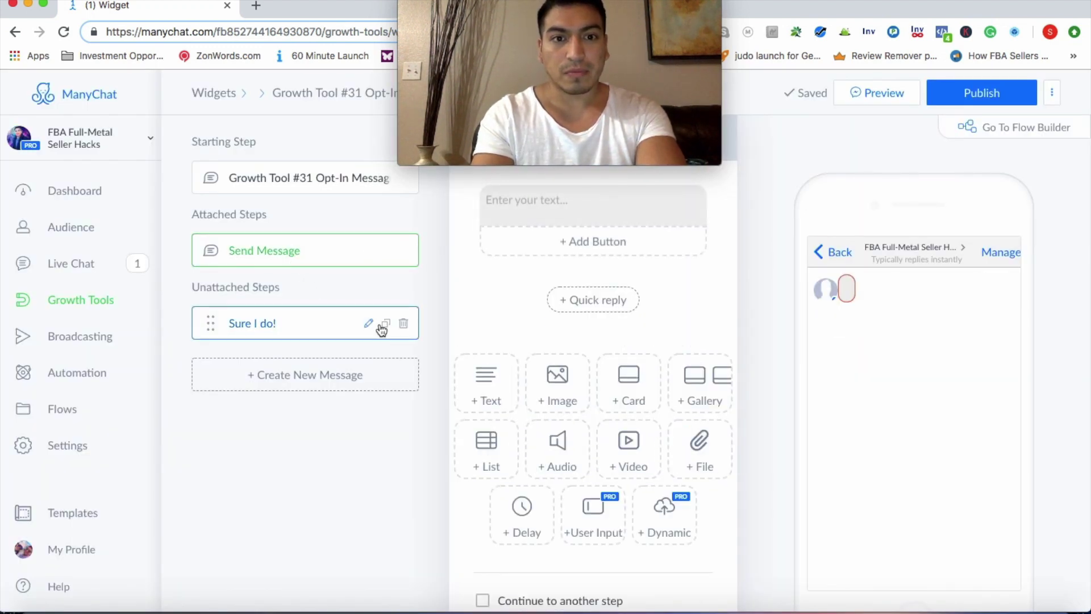
click(404, 323)
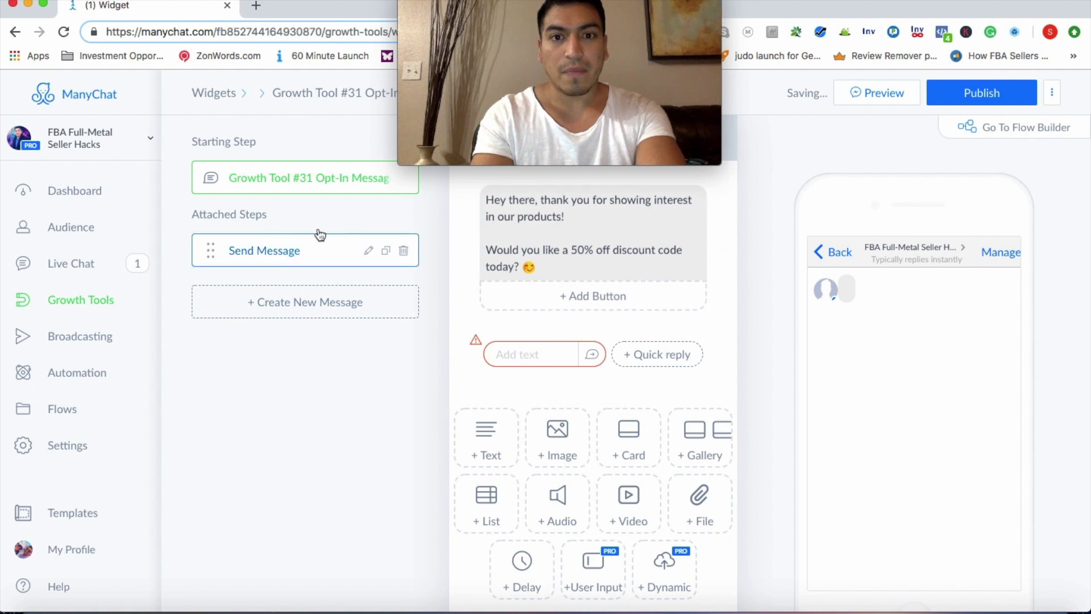
click(518, 355)
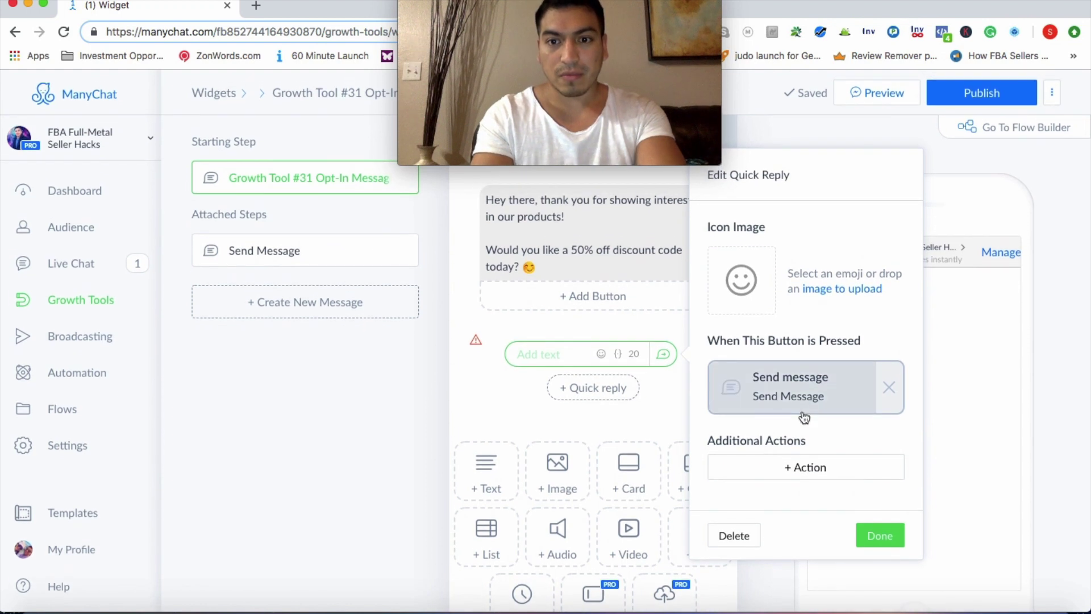
click(805, 388)
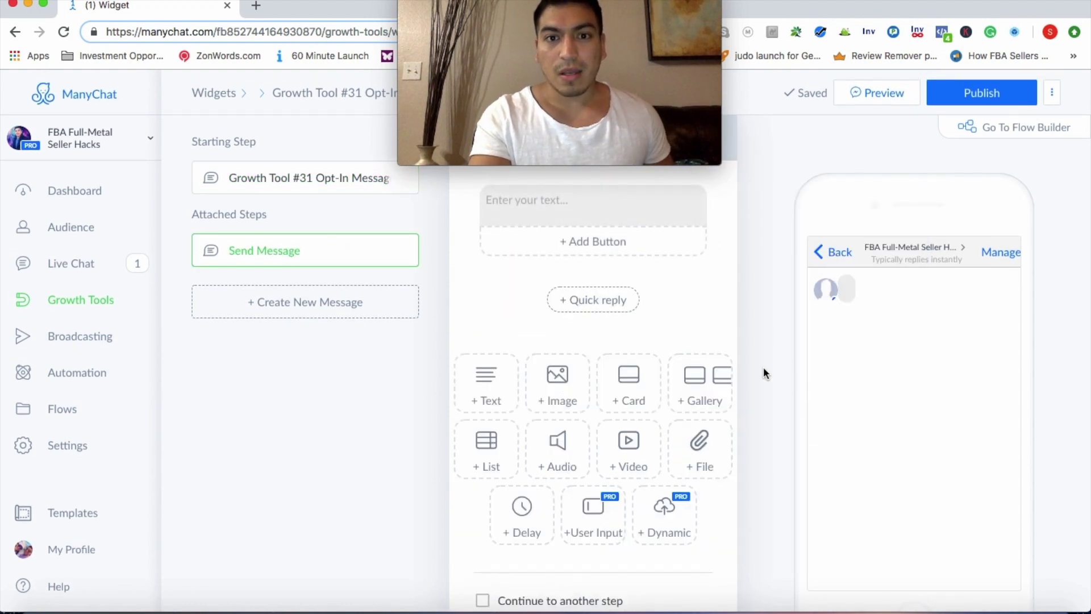
Write the reply 'Perfect! Here is your coupon code "group coupon"', correcting the typos
click(570, 206)
text(Perefe)
key(BackSpace)
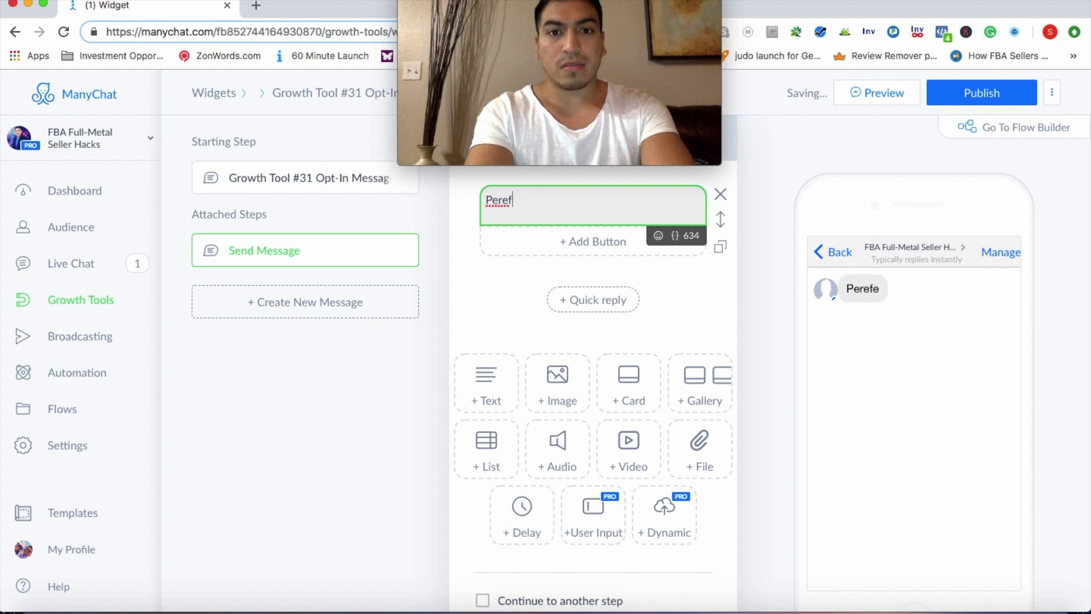
text(ct)
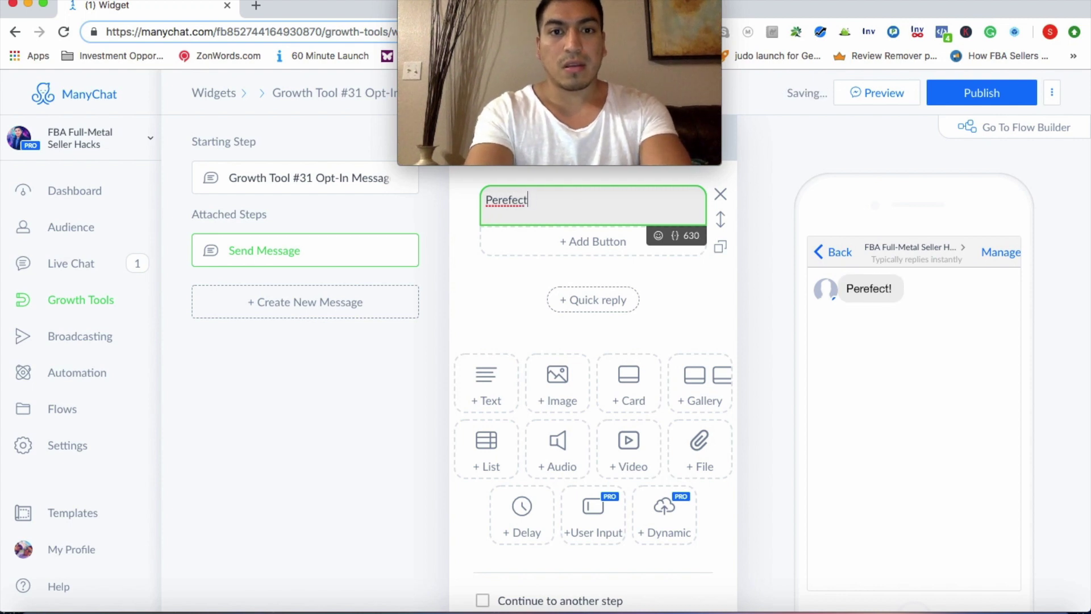
text(!fect)
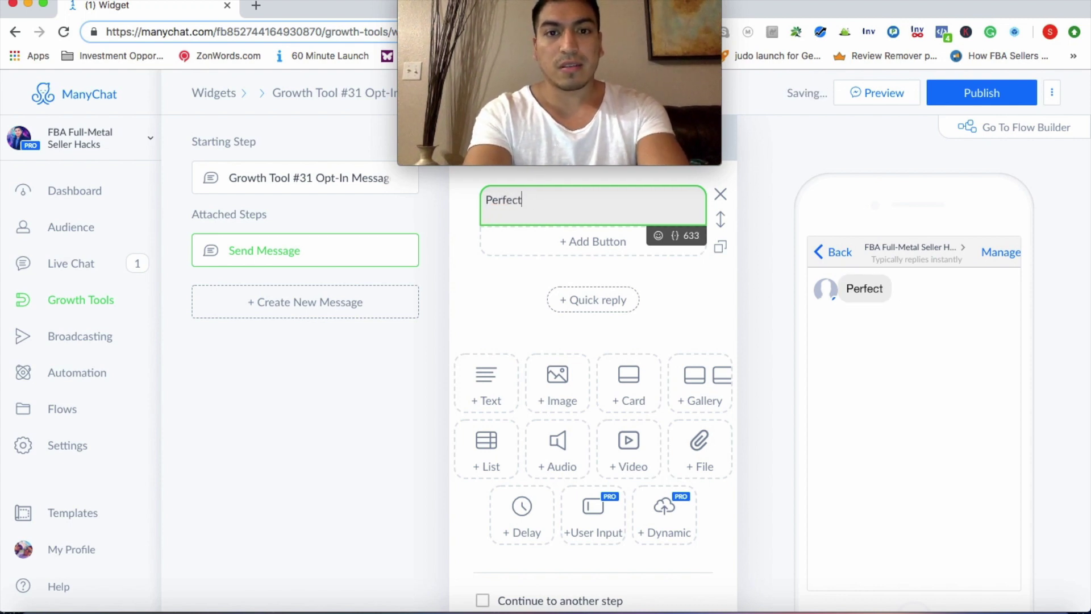
text(! Here is )
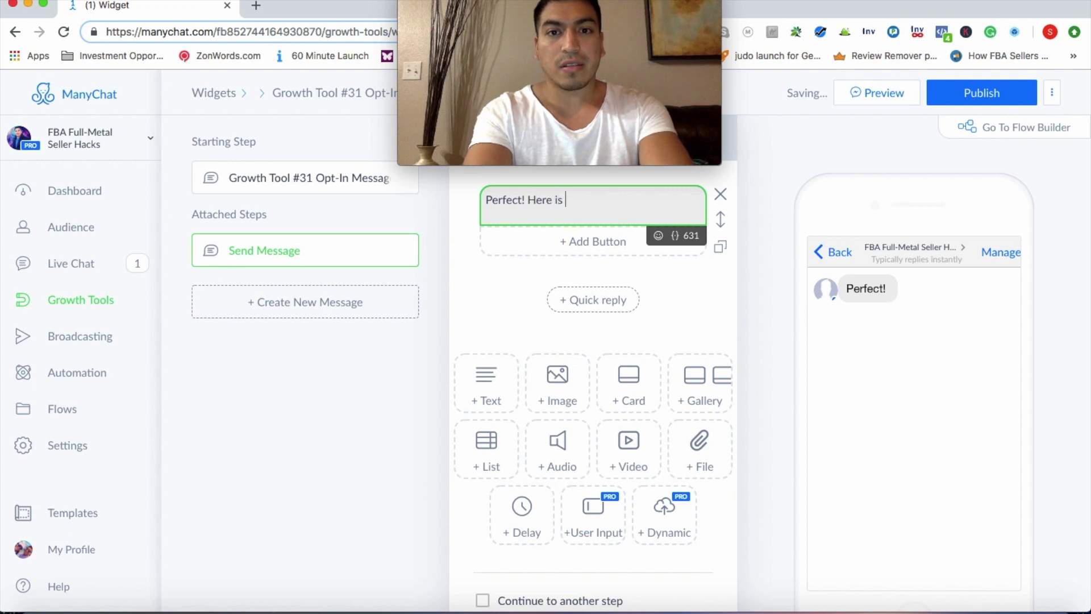
text(your coupn)
key(BackSpace)
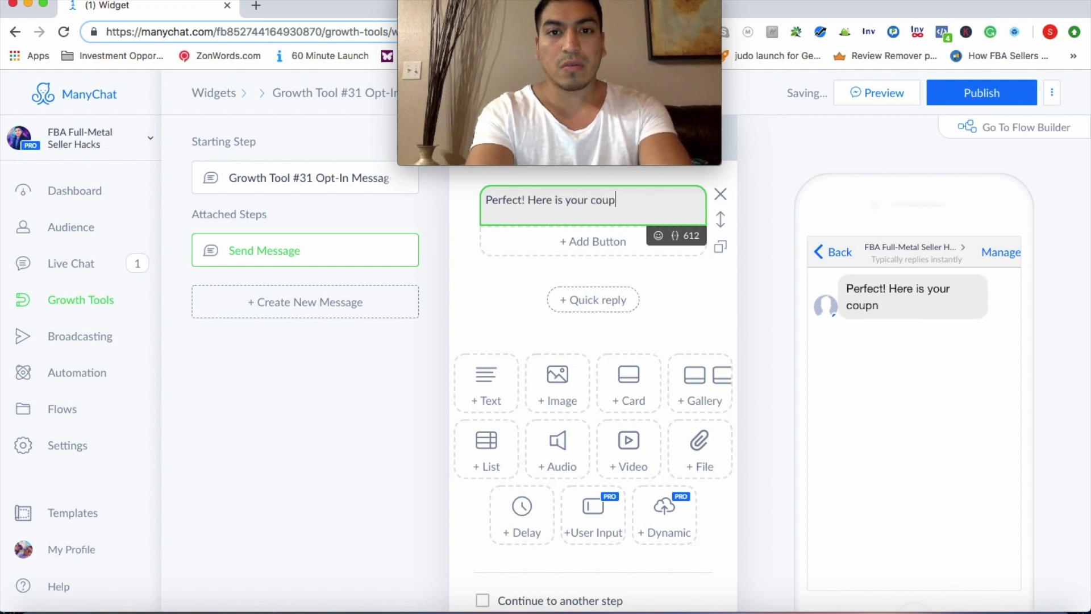
text(on)
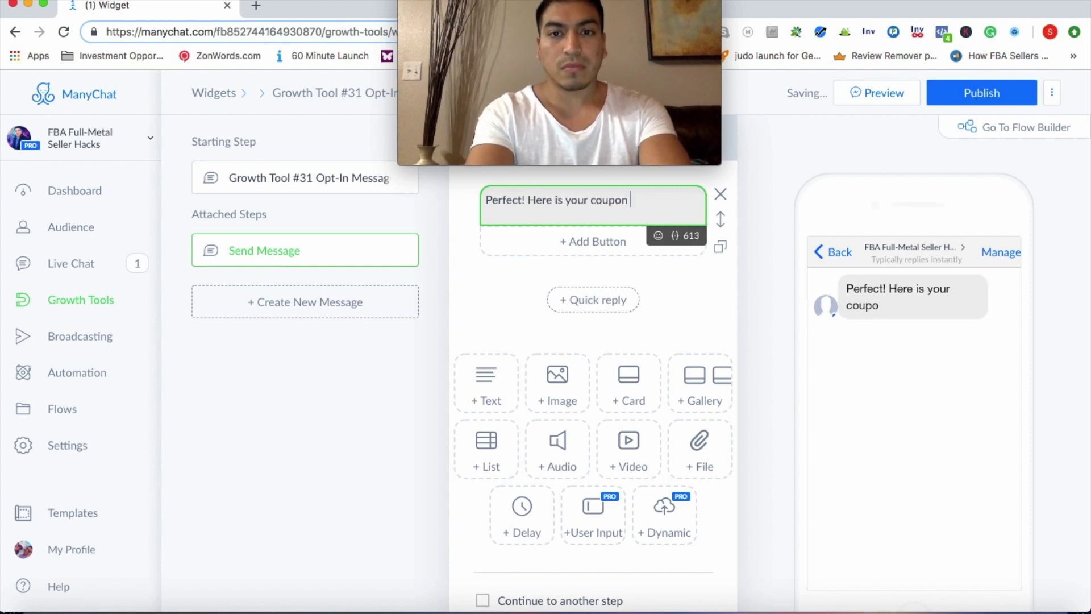
text( code " )
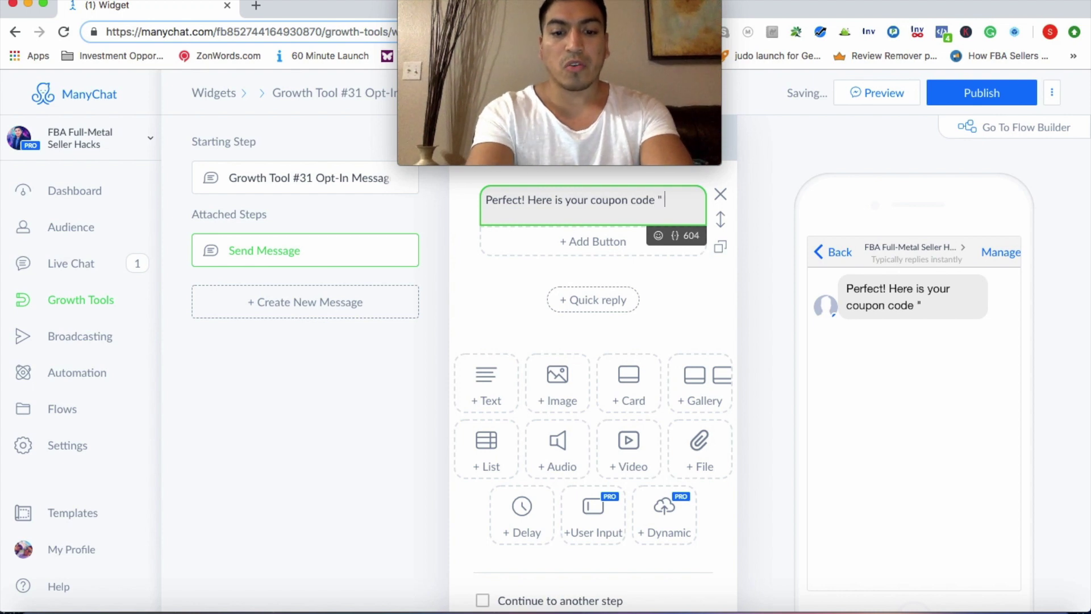
text(group)
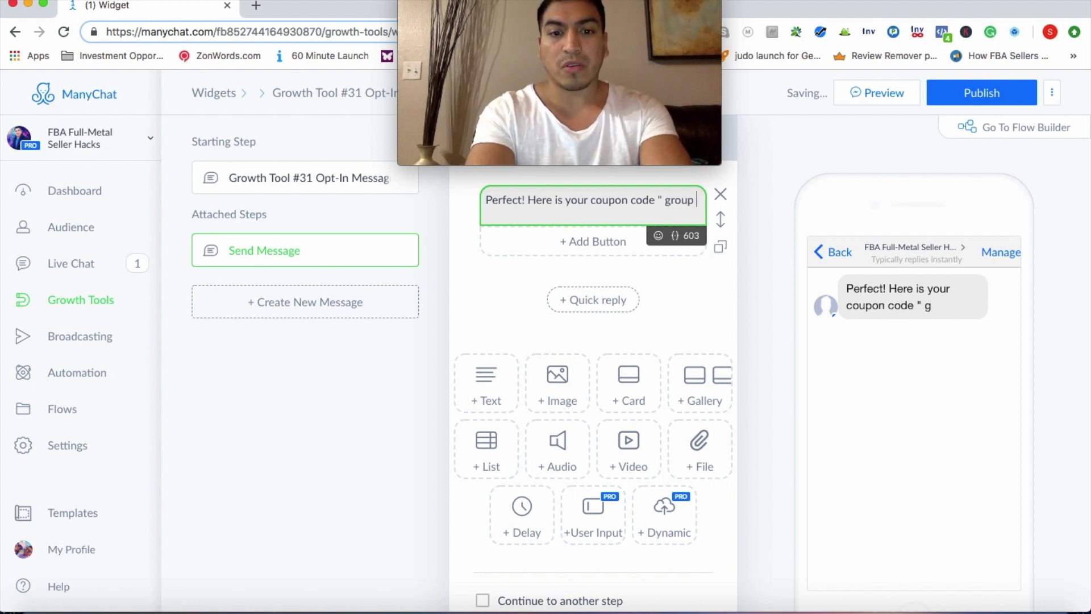
text( cupon)
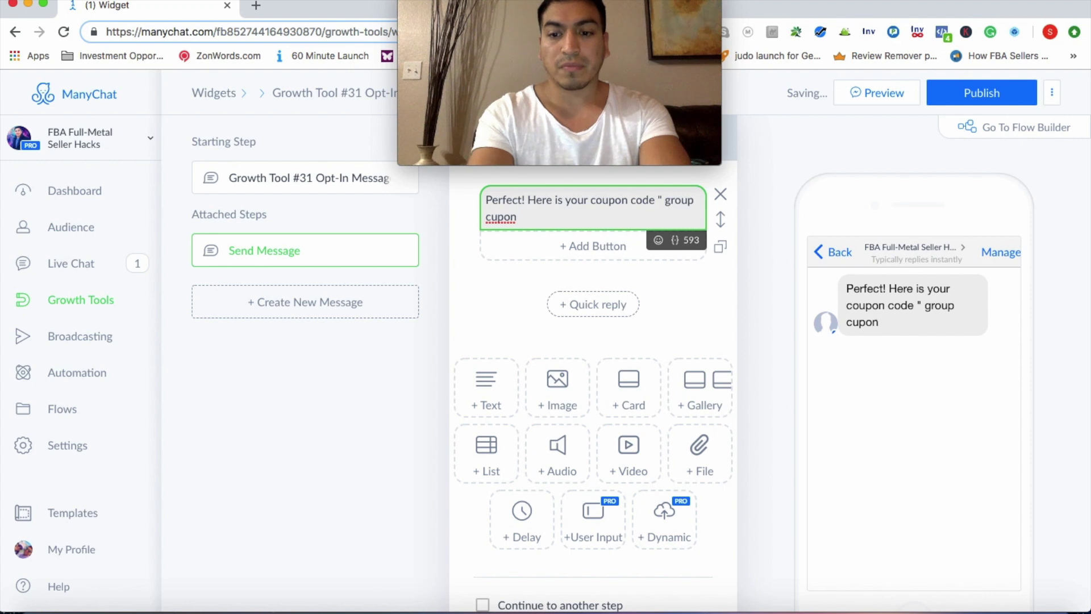
key(BackSpace)
text(oupon)
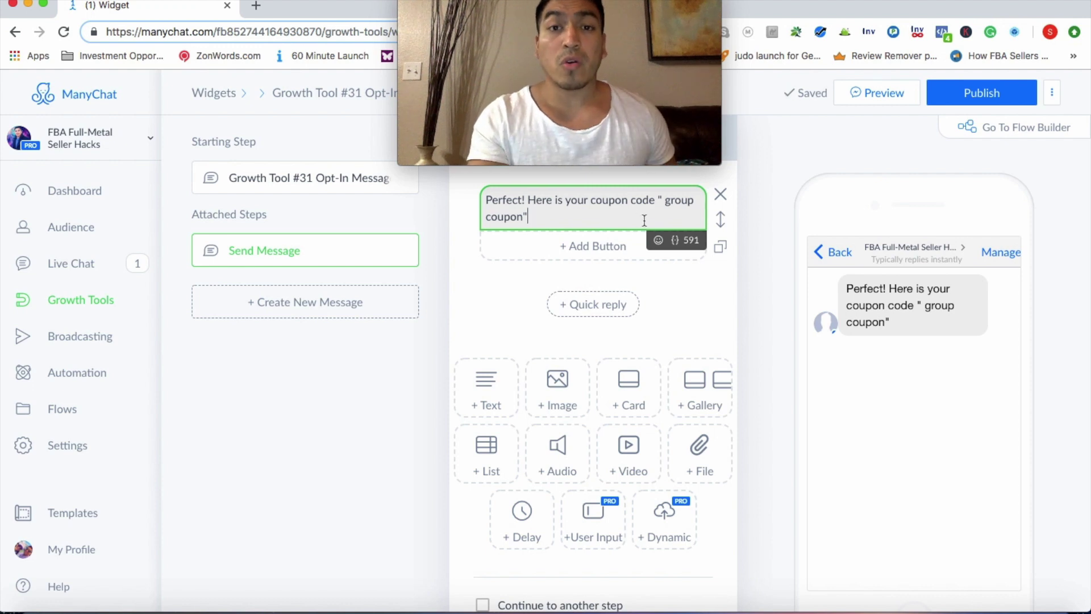
click(666, 204)
key(BackSpace)
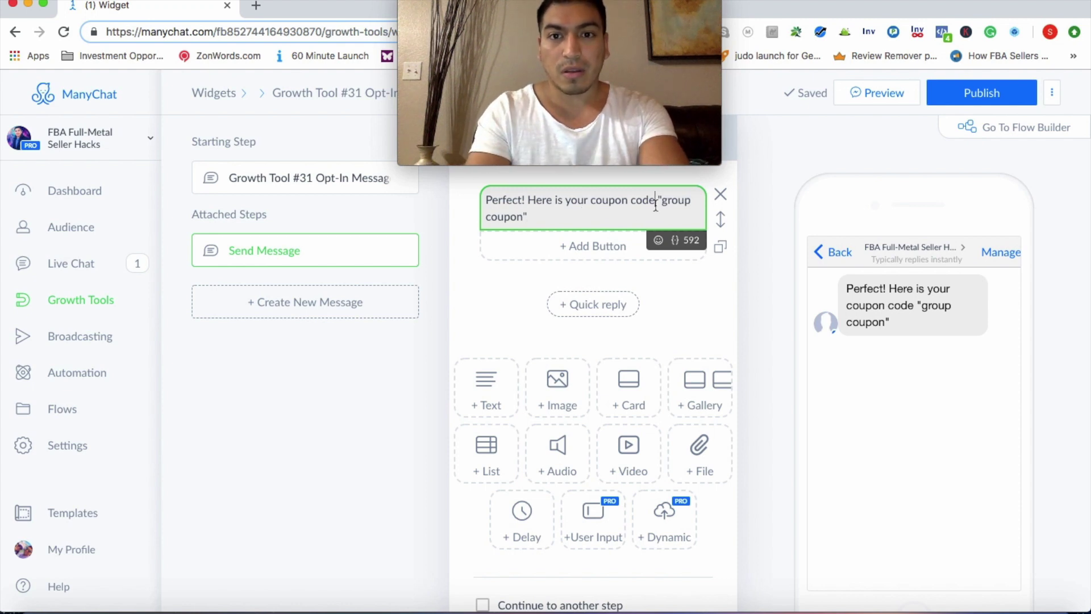
Move the coupon code to its own line and add a ✅ after it
key(Return)
key(Return)
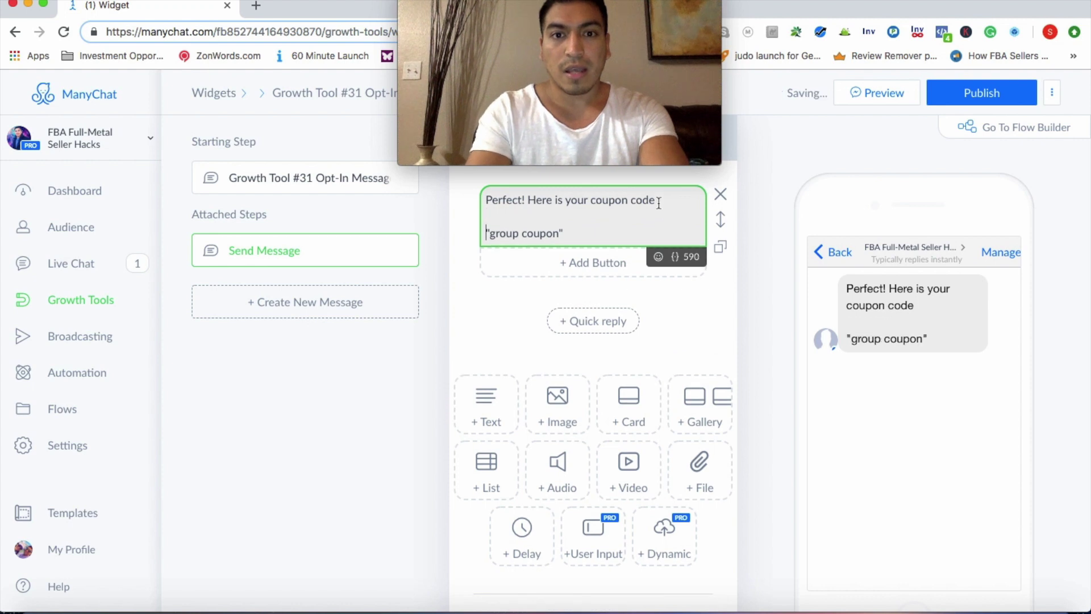
click(595, 229)
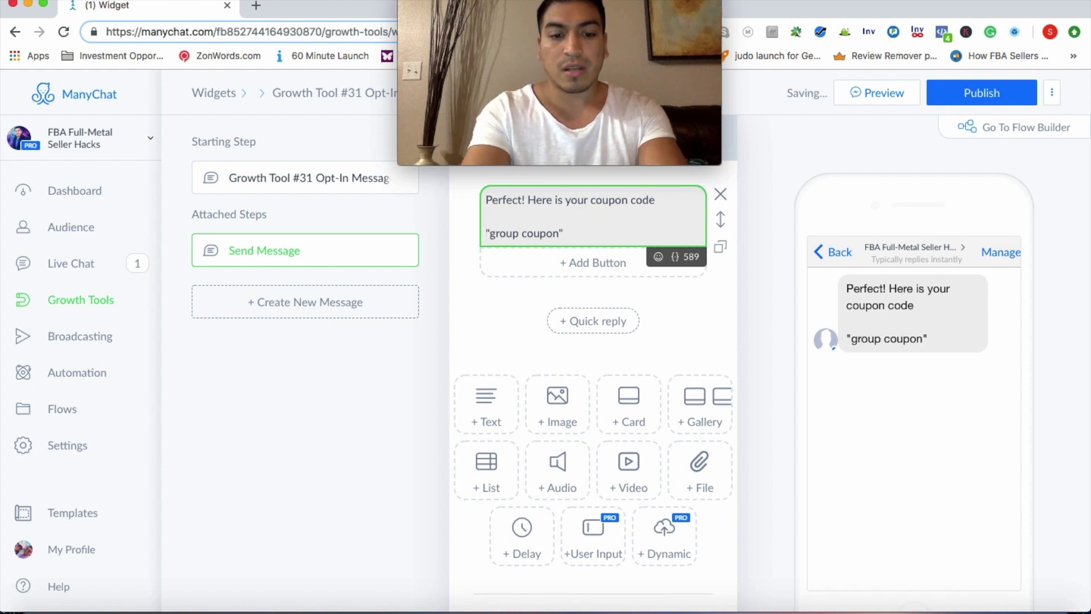
key(ctrl+super+space)
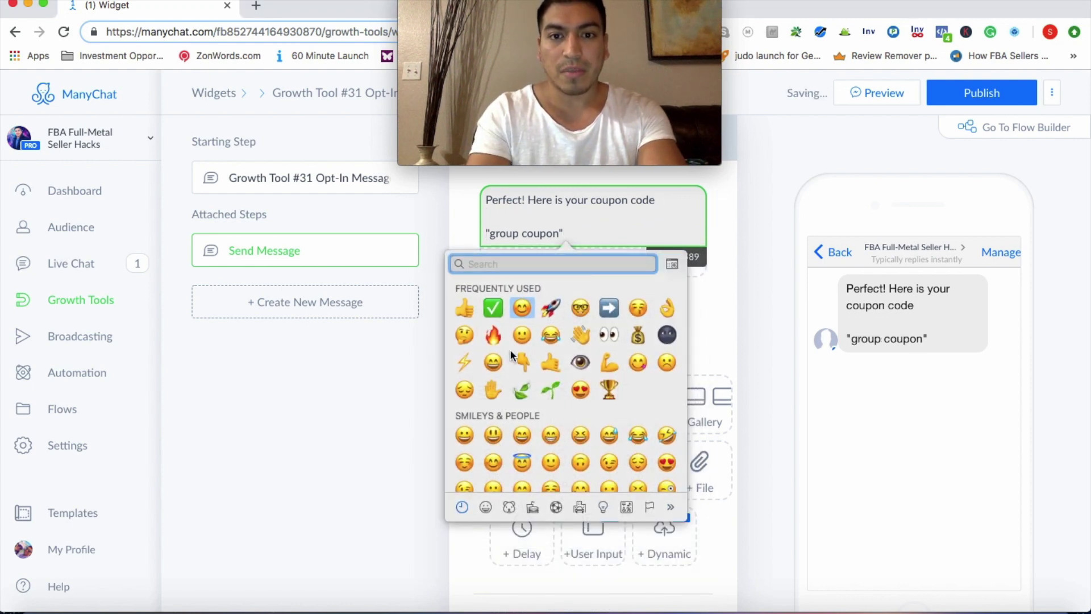
click(503, 310)
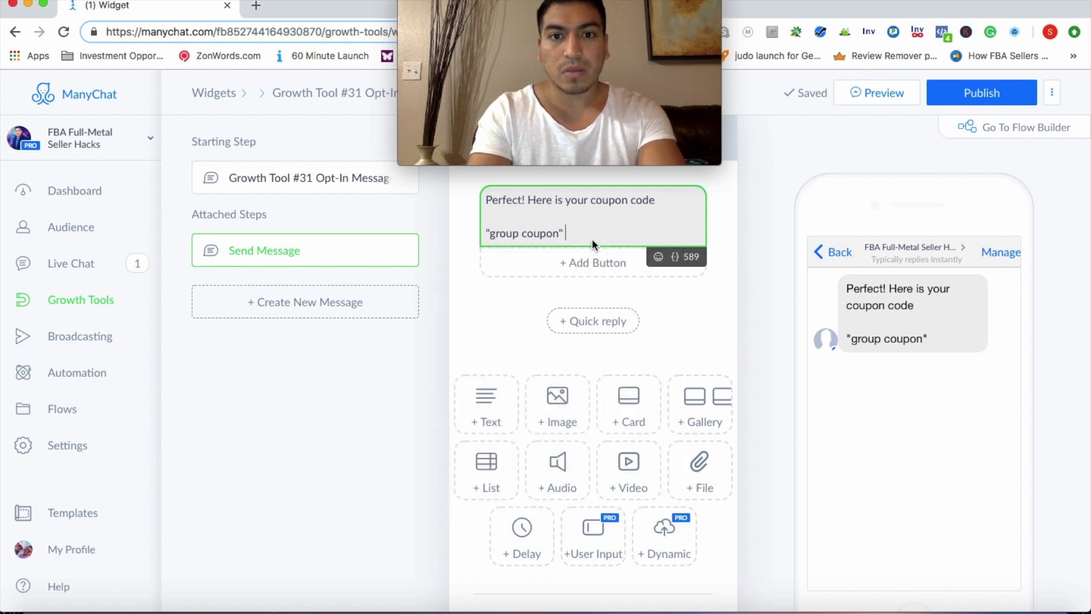
Add a new line 'Hurry, offer expires in 24 hours!' ending with ⏳
key(Return)
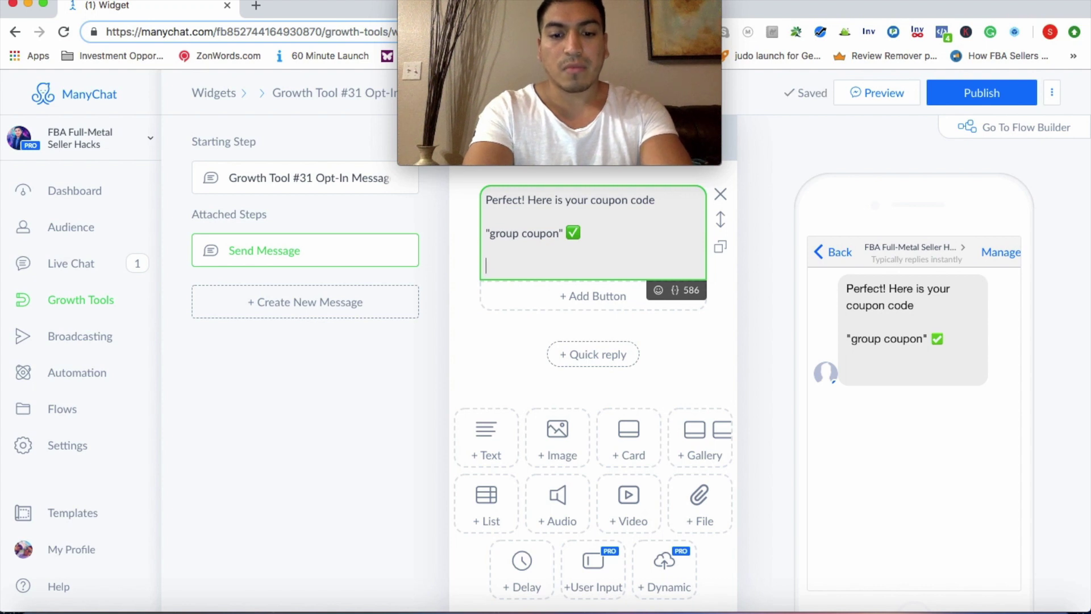
text(Hurry, offer )
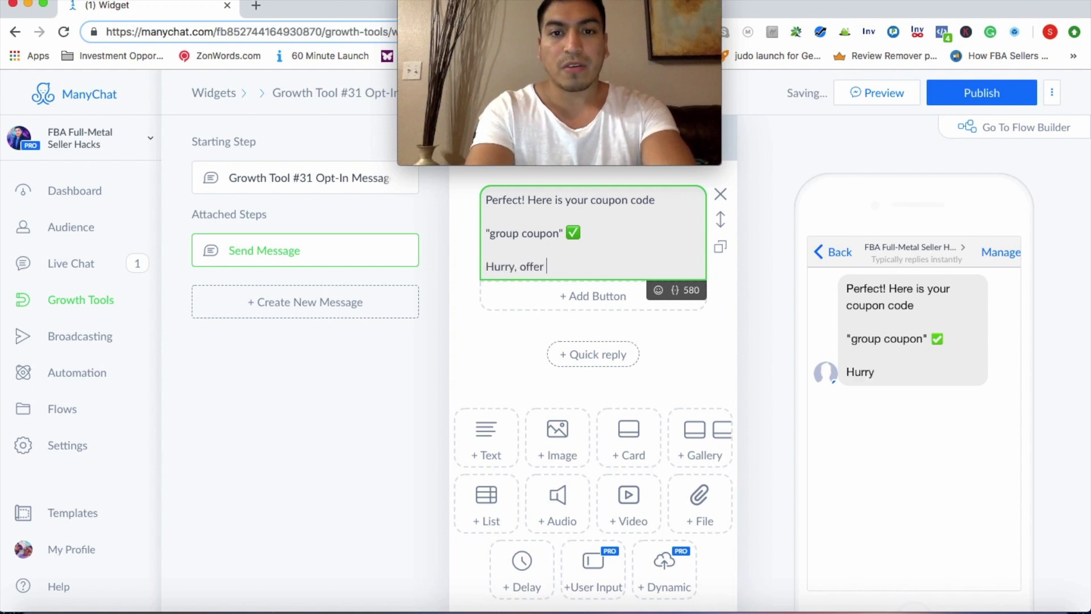
text(expires on)
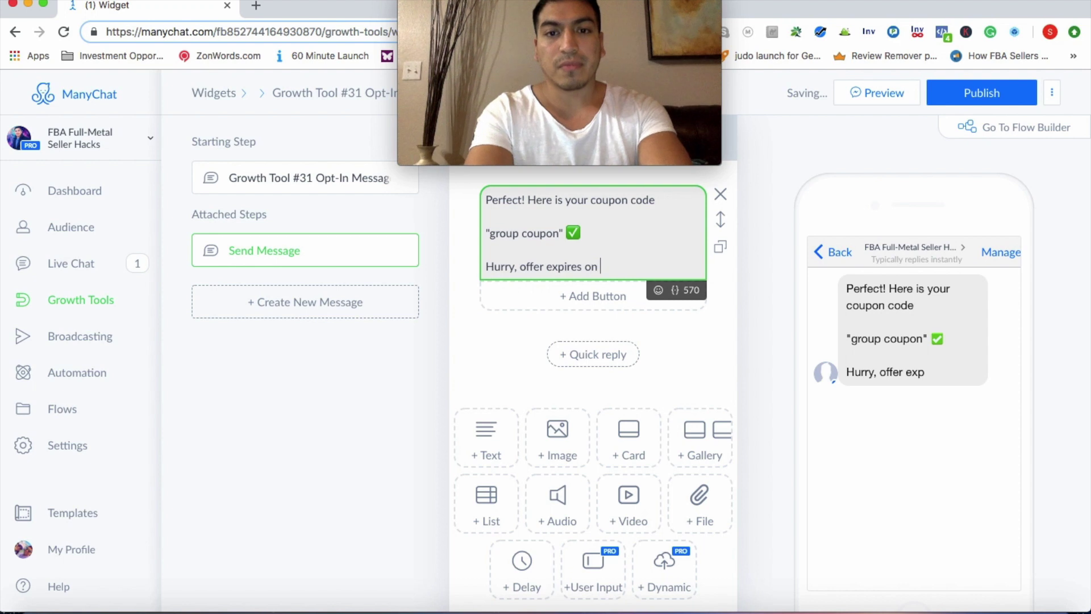
key(BackSpace)
key(BackSpace)
key(BackSpace)
text(in )
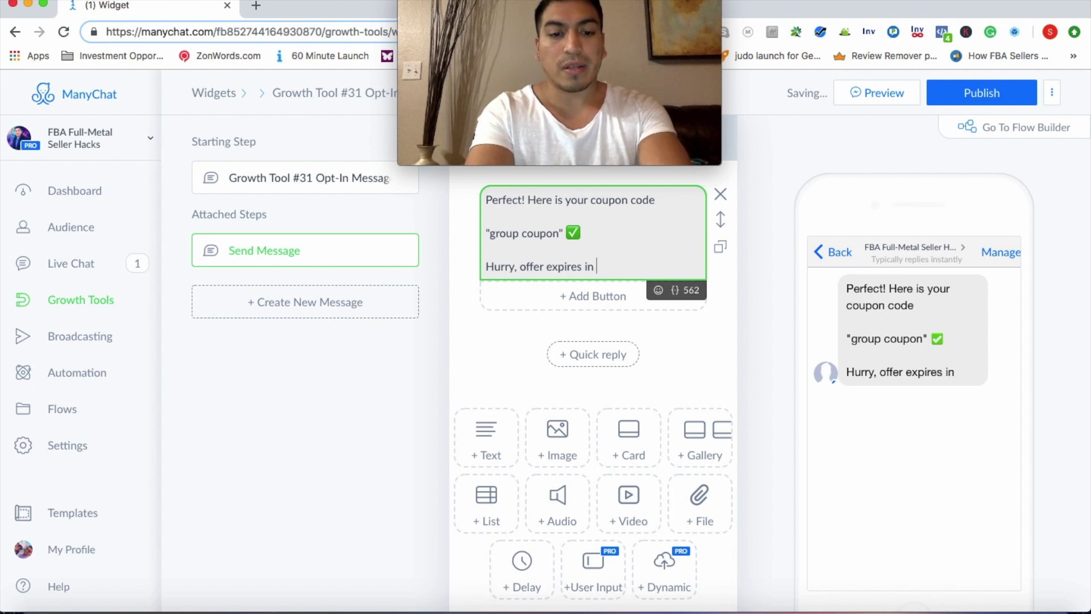
text(24 hours!)
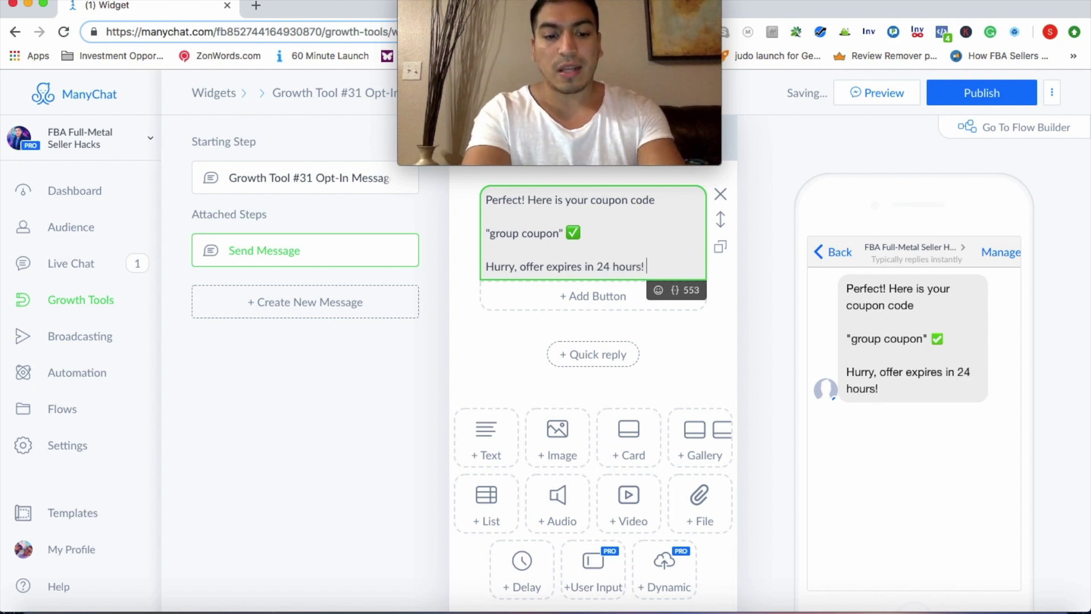
key(ctrl+super+space)
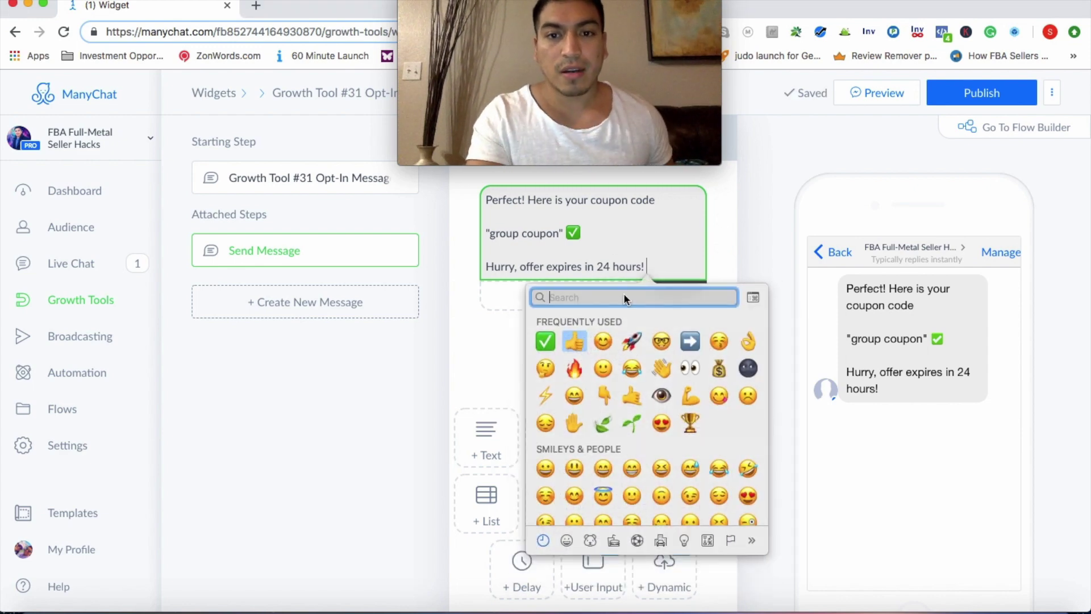
scroll(676, 387, down, 20)
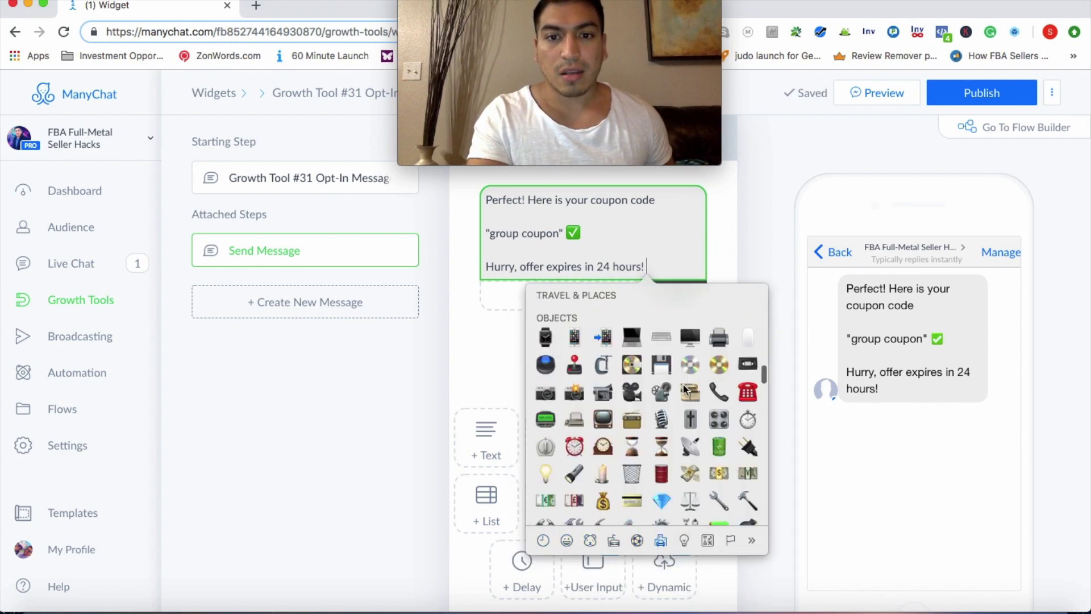
scroll(683, 387, up, 6)
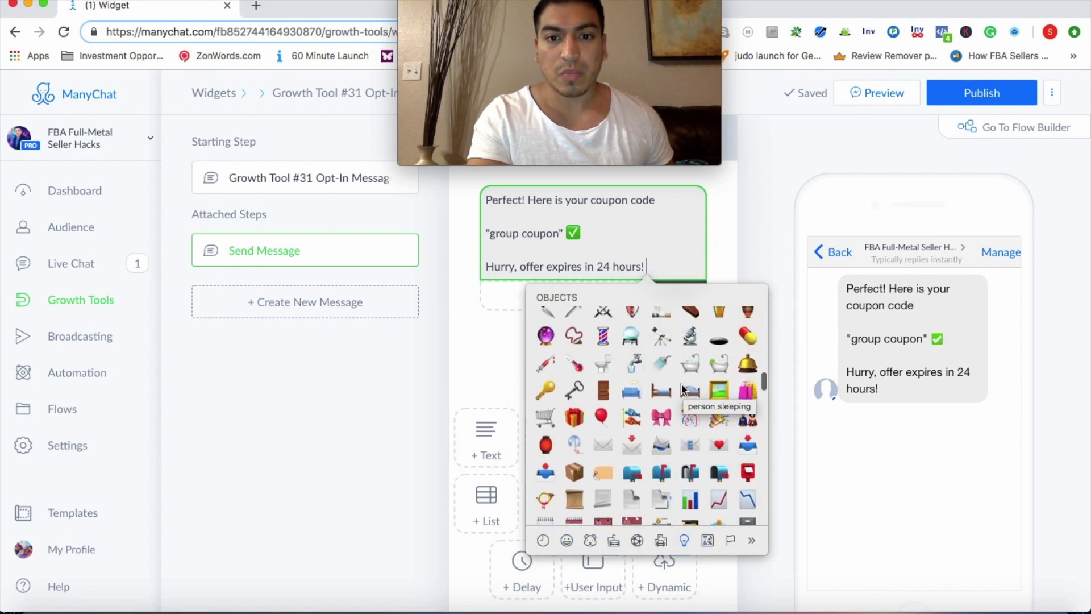
scroll(606, 444, up, 5)
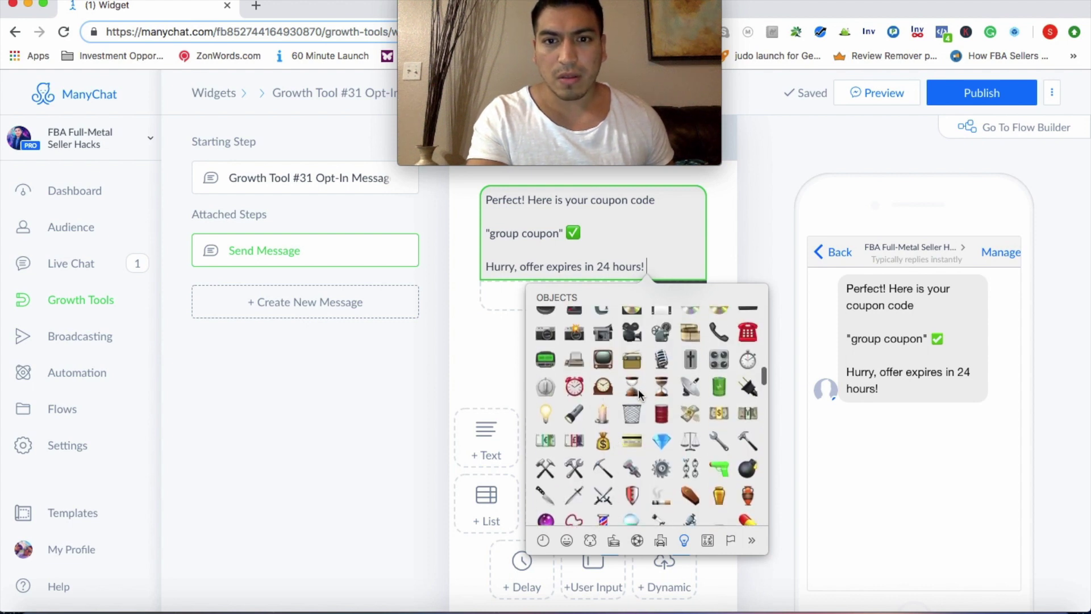
click(631, 391)
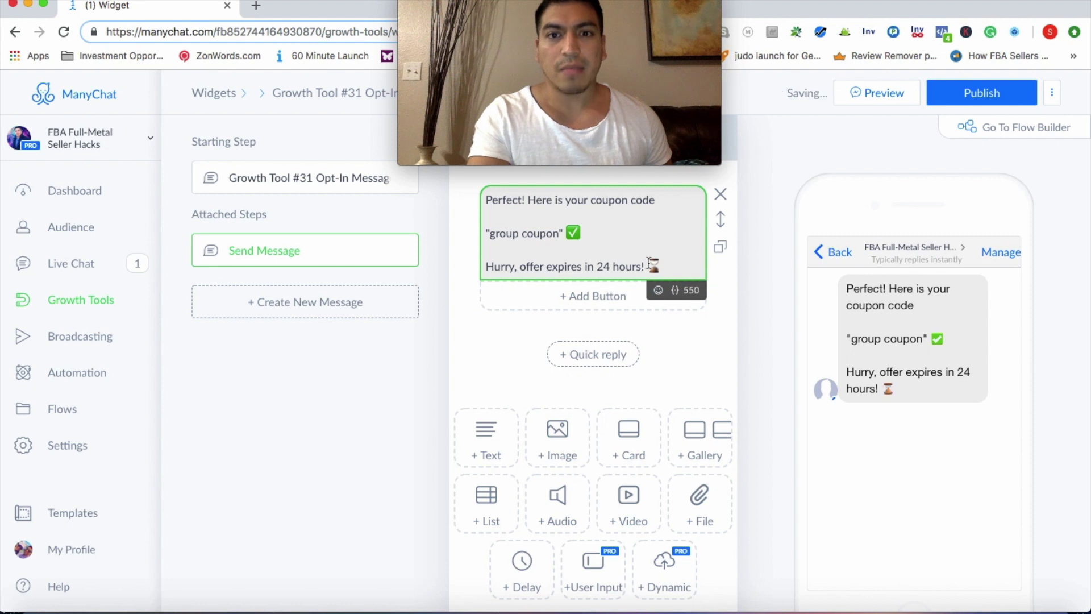
Add a button to the coupon message titled 'Redeem On Amazon! ✅'
click(601, 301)
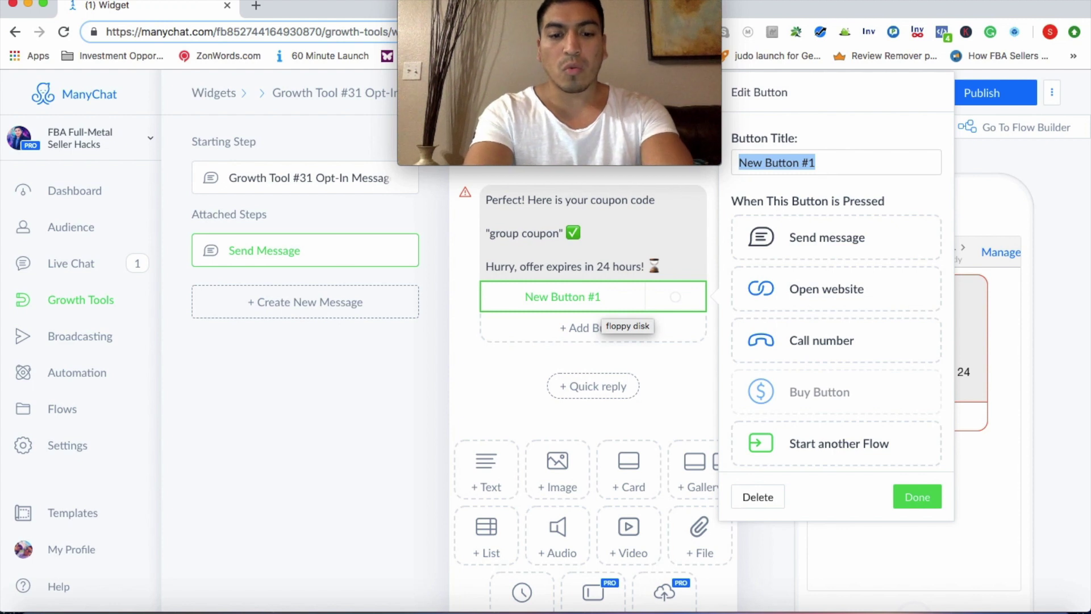
text(Rede)
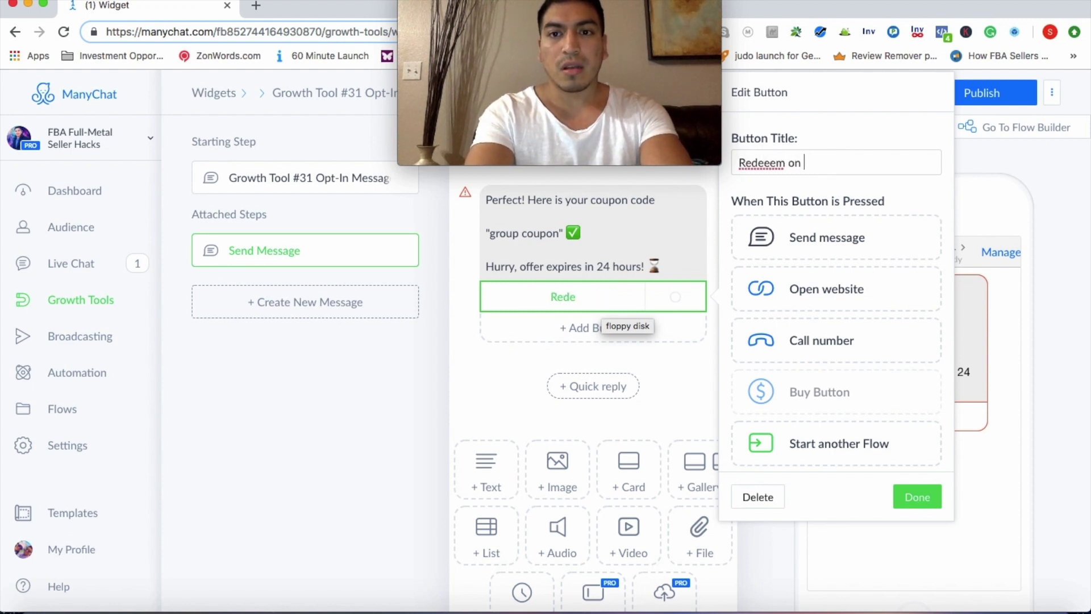
text(em On)
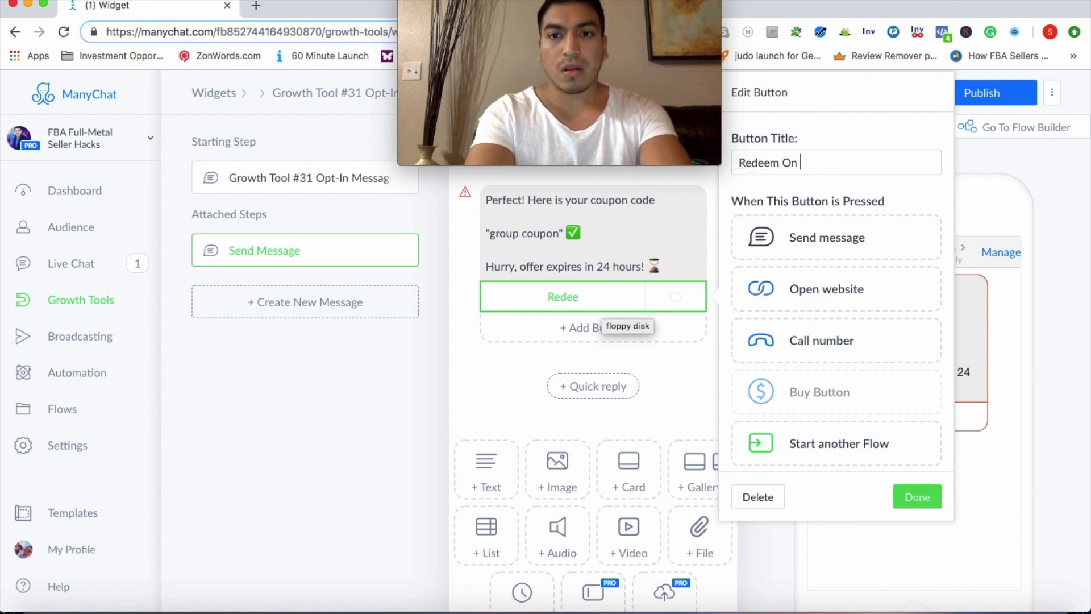
text( Amazon!)
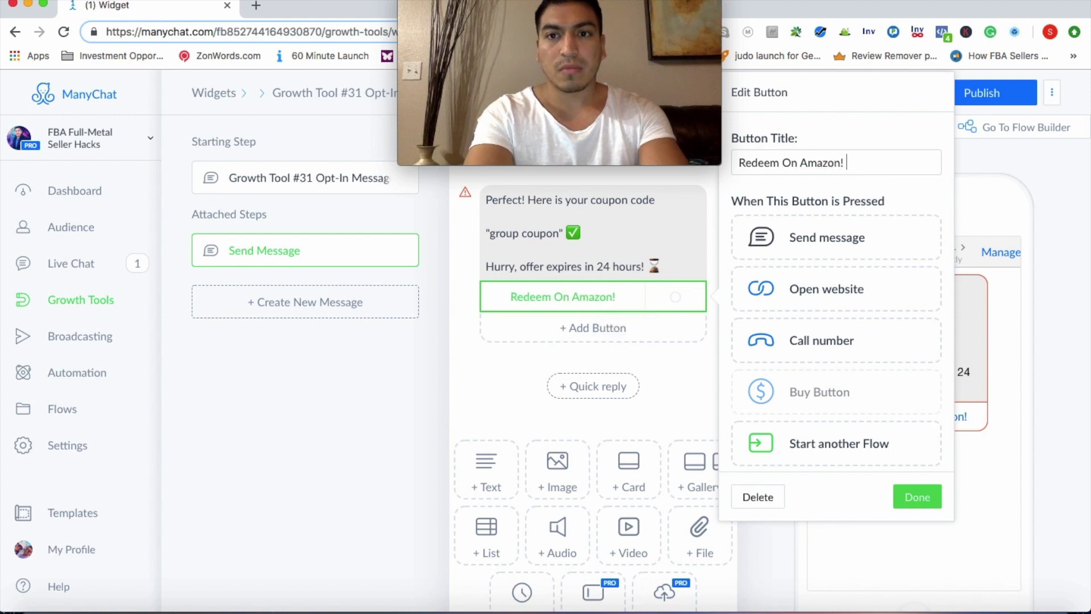
key(ctrl+super+space)
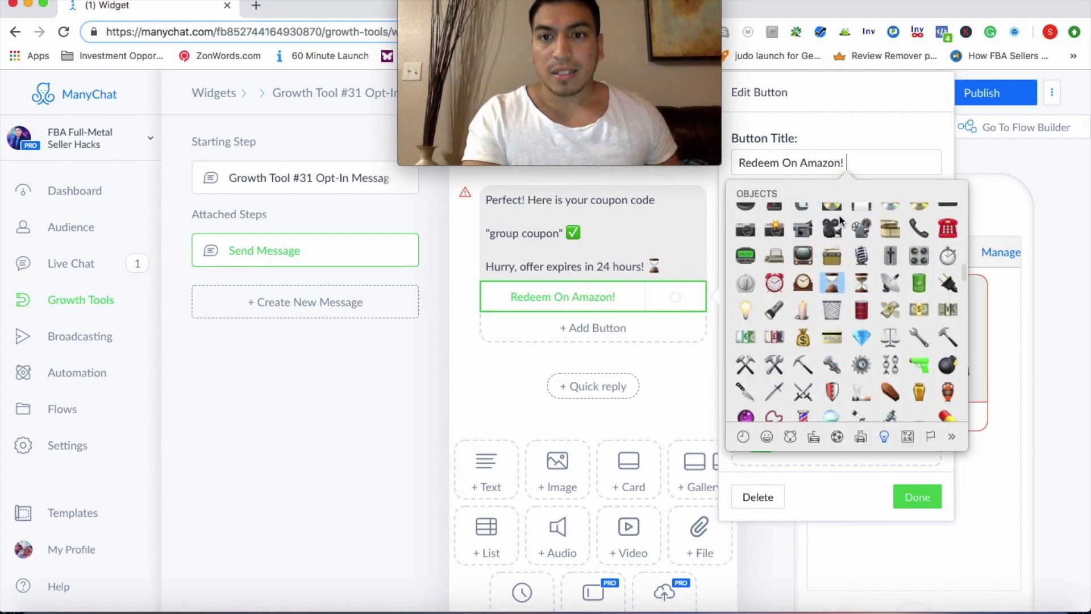
scroll(839, 214, up, 10)
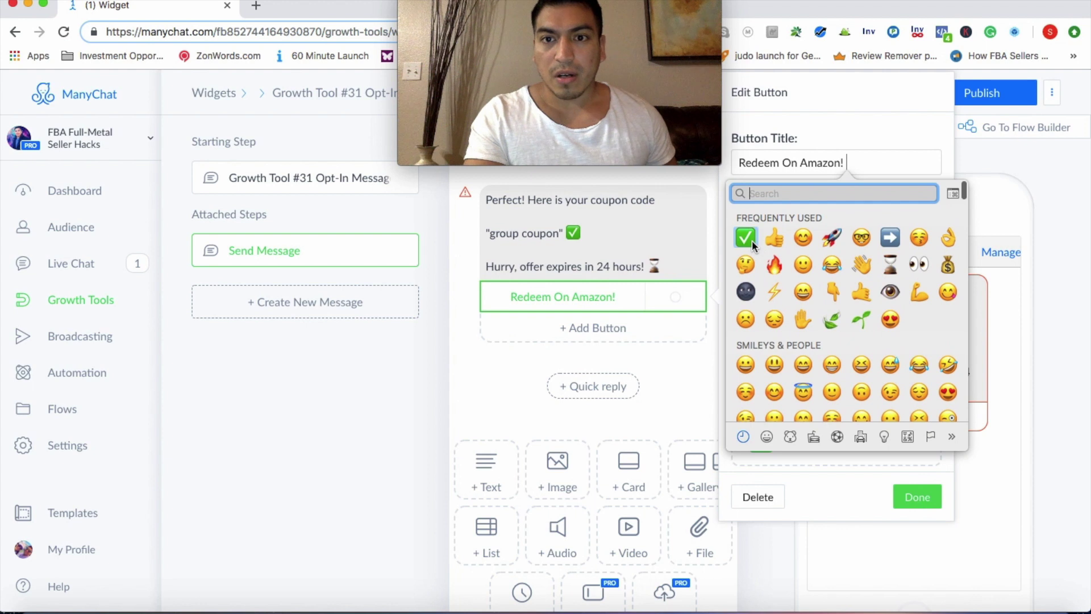
click(752, 240)
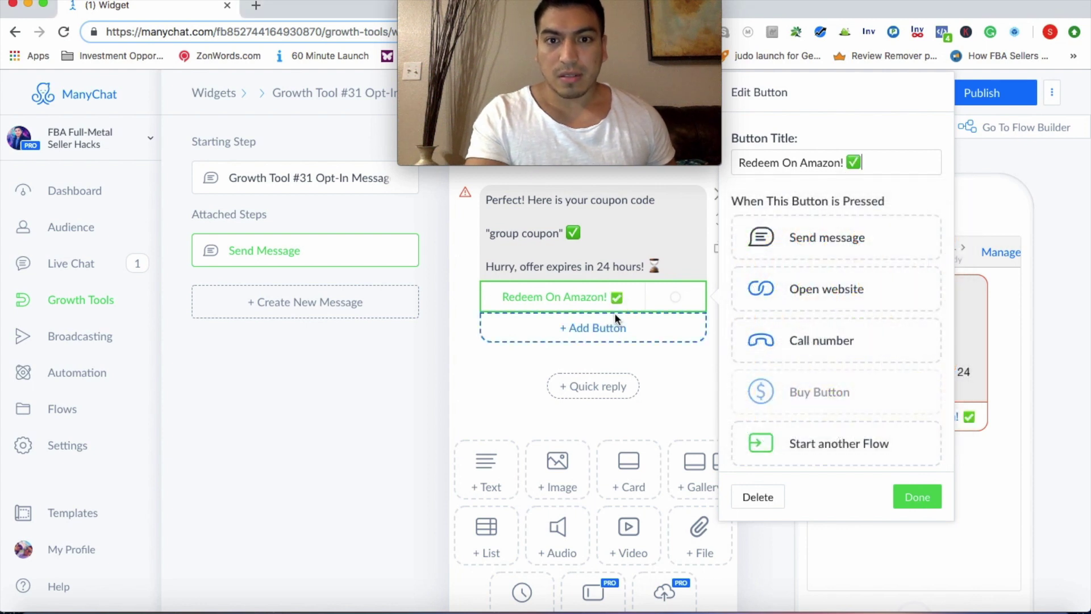
Make the button open the website amazon and check its webview size options
click(781, 289)
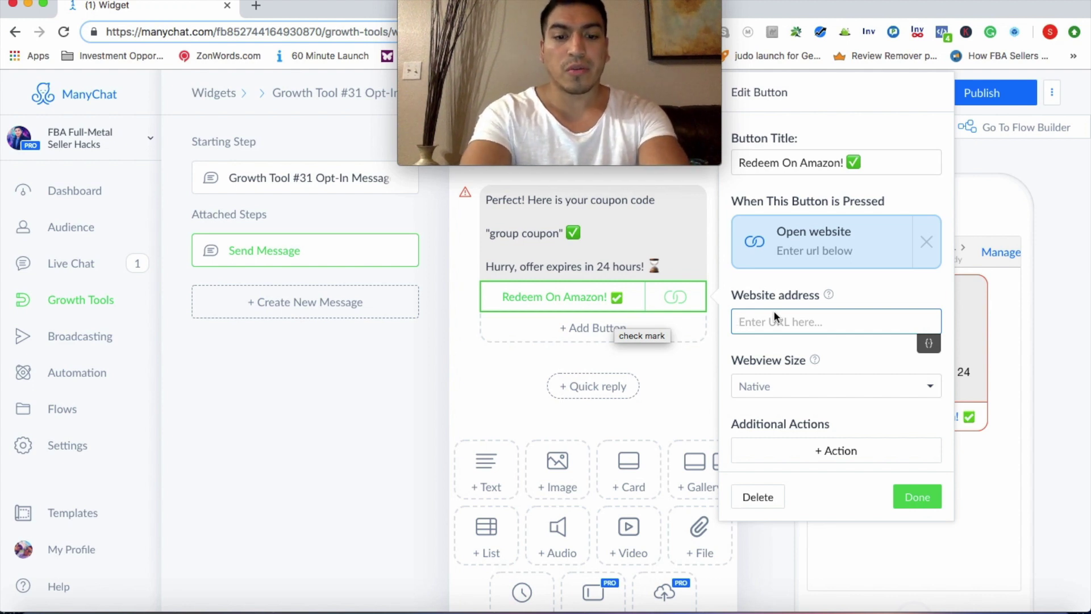
text(amazon.com)
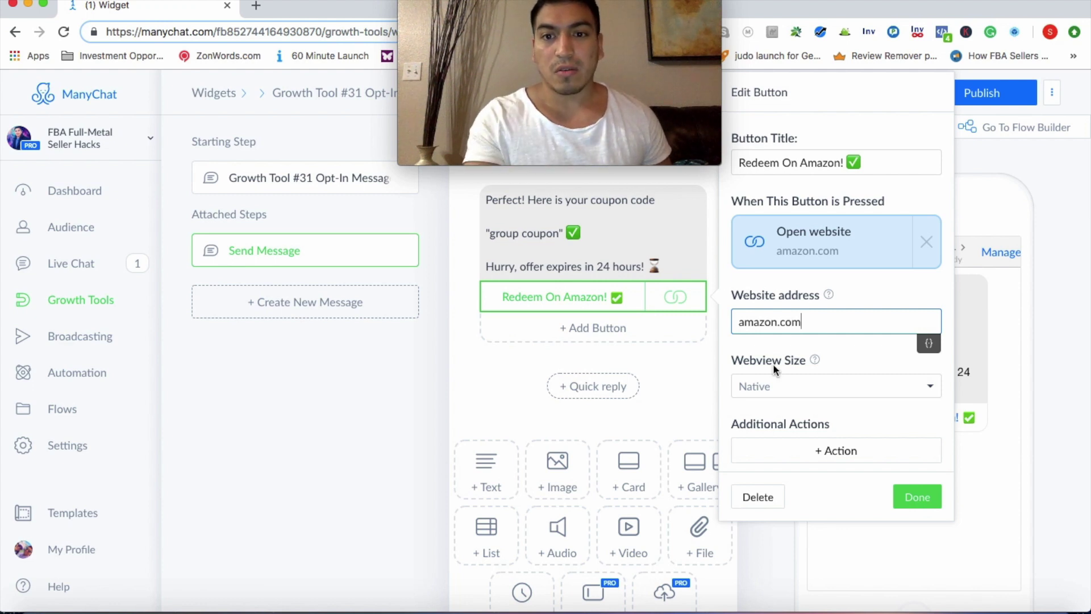
scroll(777, 369, down, 1)
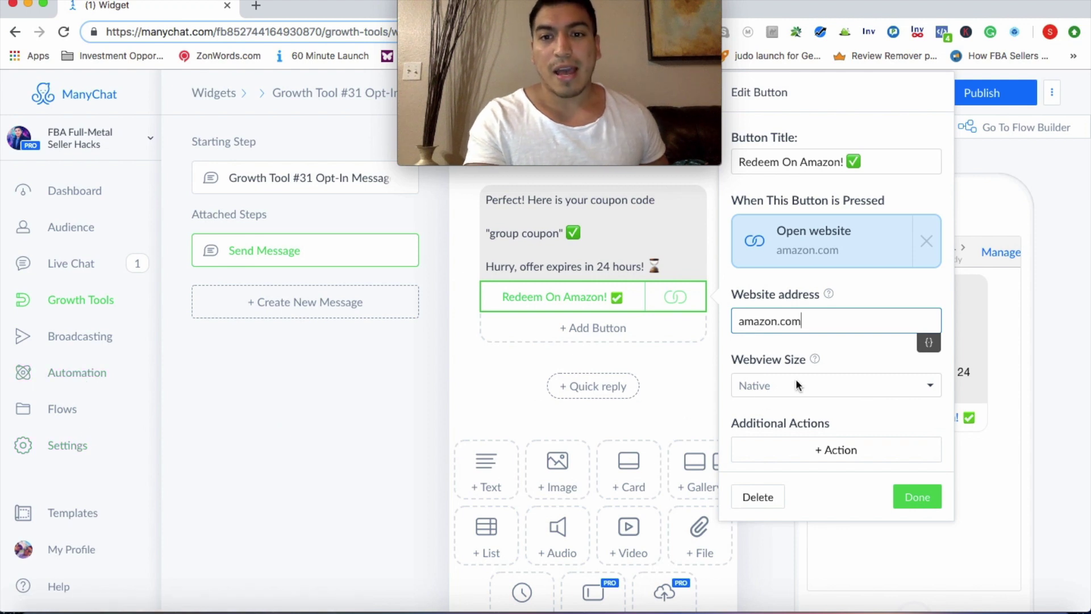
click(830, 392)
Keep the button's webview at Native, close its settings, and reopen the opt-in starting message
click(833, 382)
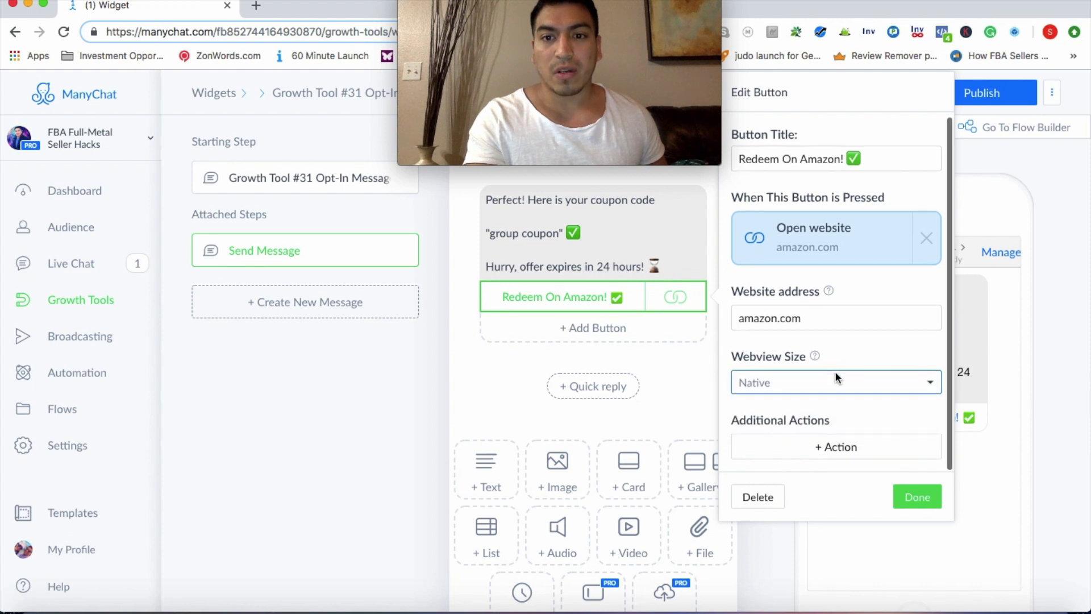
click(825, 447)
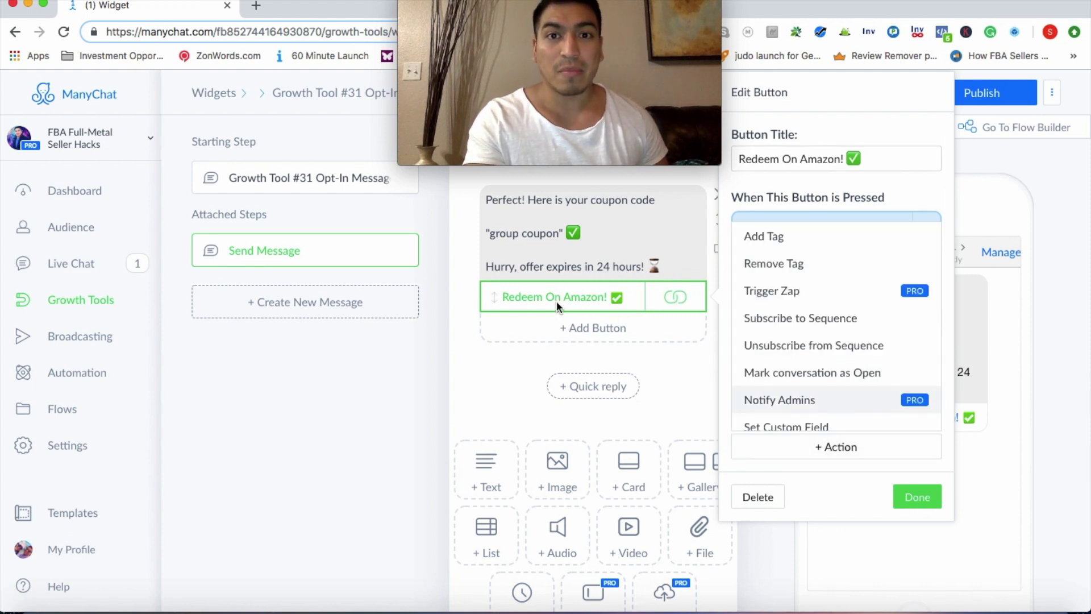
scroll(805, 316, down, 1)
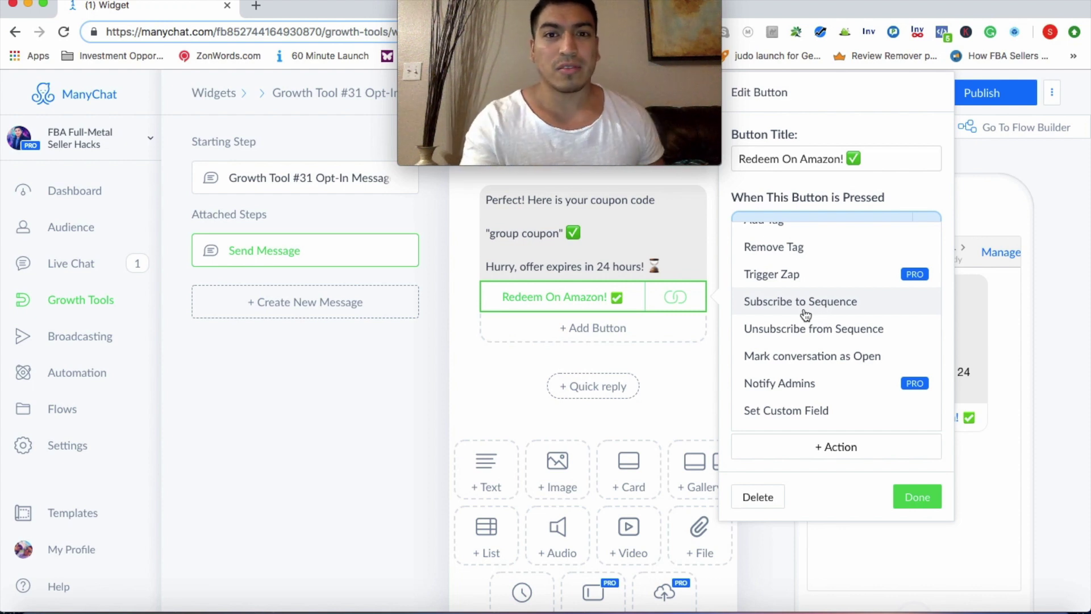
click(686, 353)
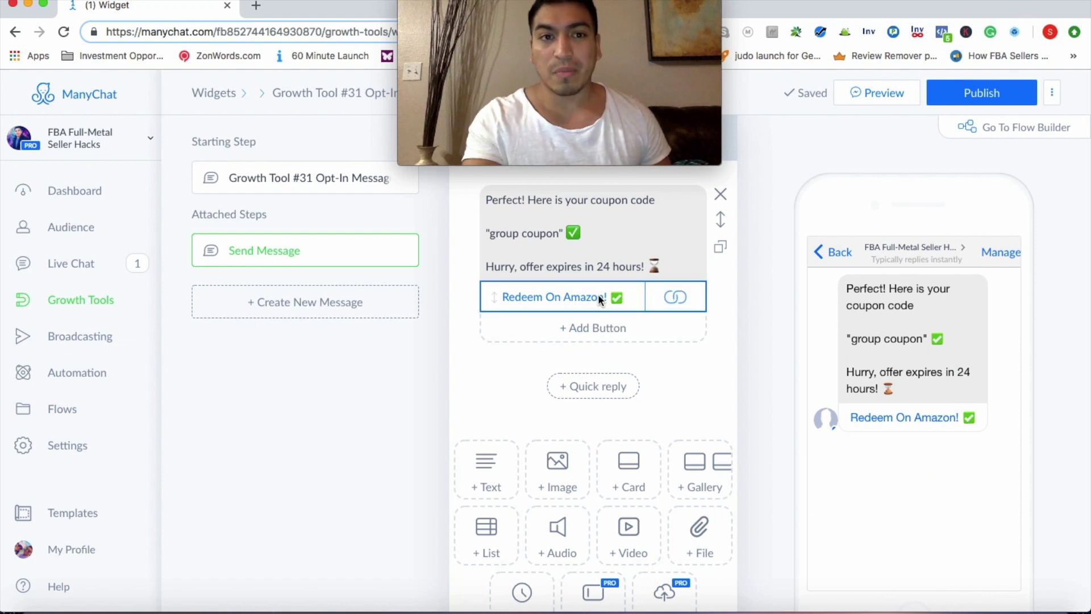
mouse_move(373, 257)
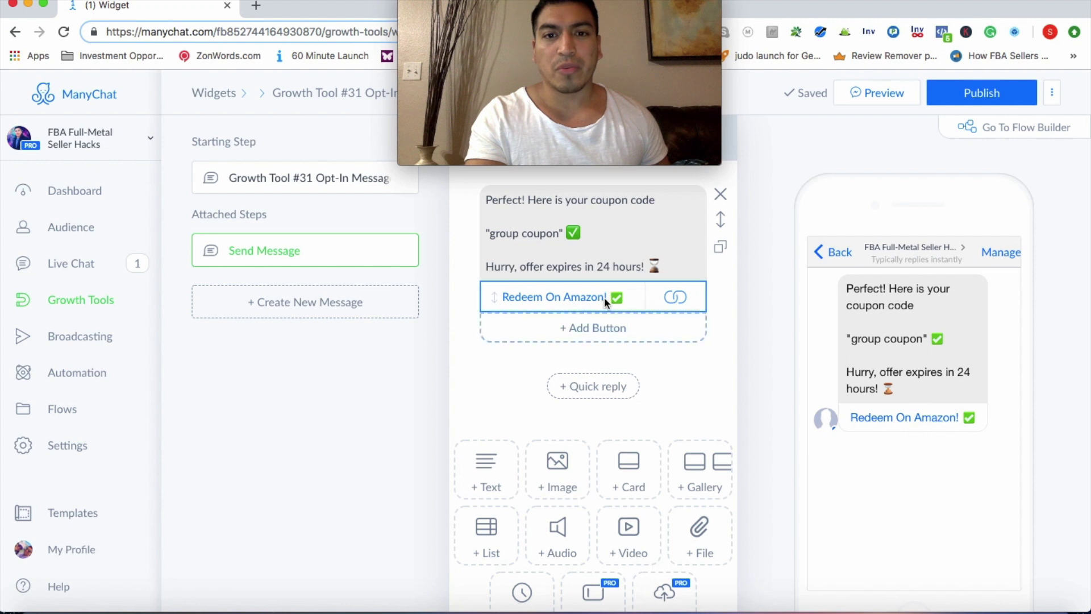
click(273, 177)
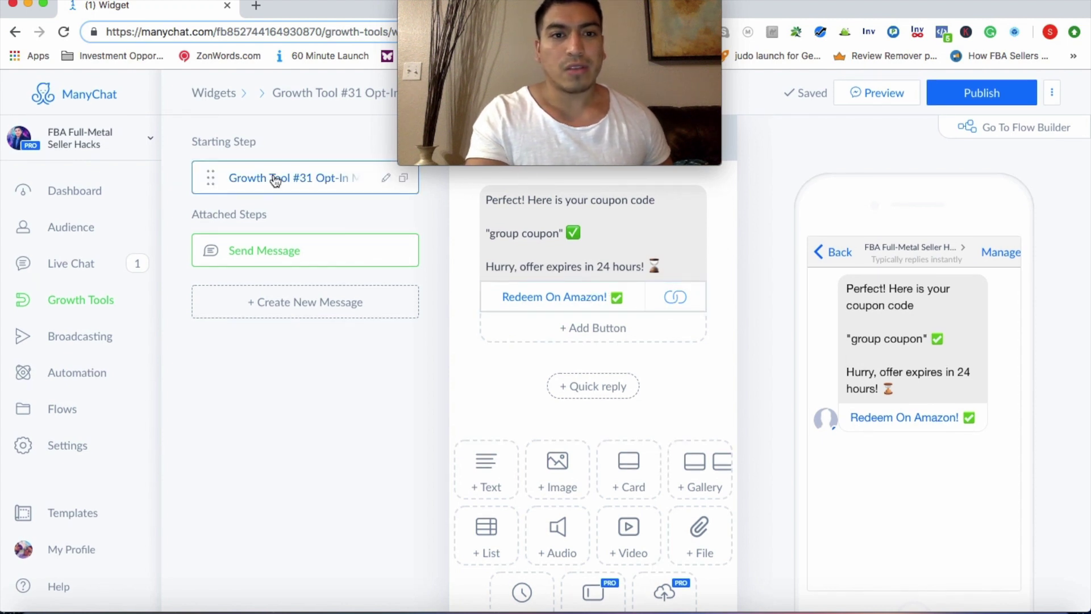
Label the opt-in quick reply 'Yes I do! 👍' and give it an Add Tag action
click(523, 356)
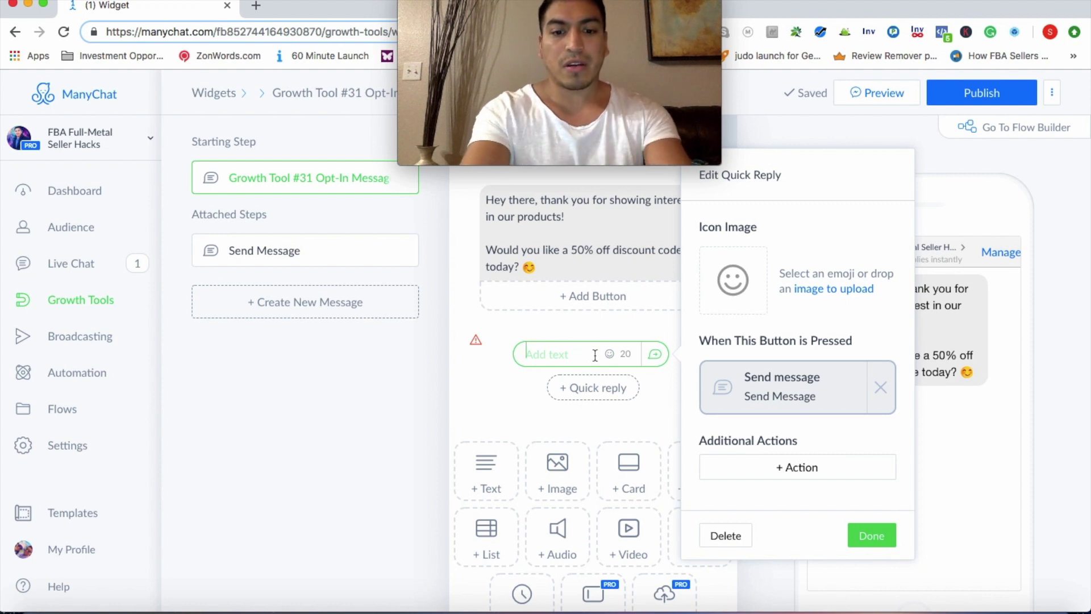
text(YEs)
key(BackSpace)
key(BackSpace)
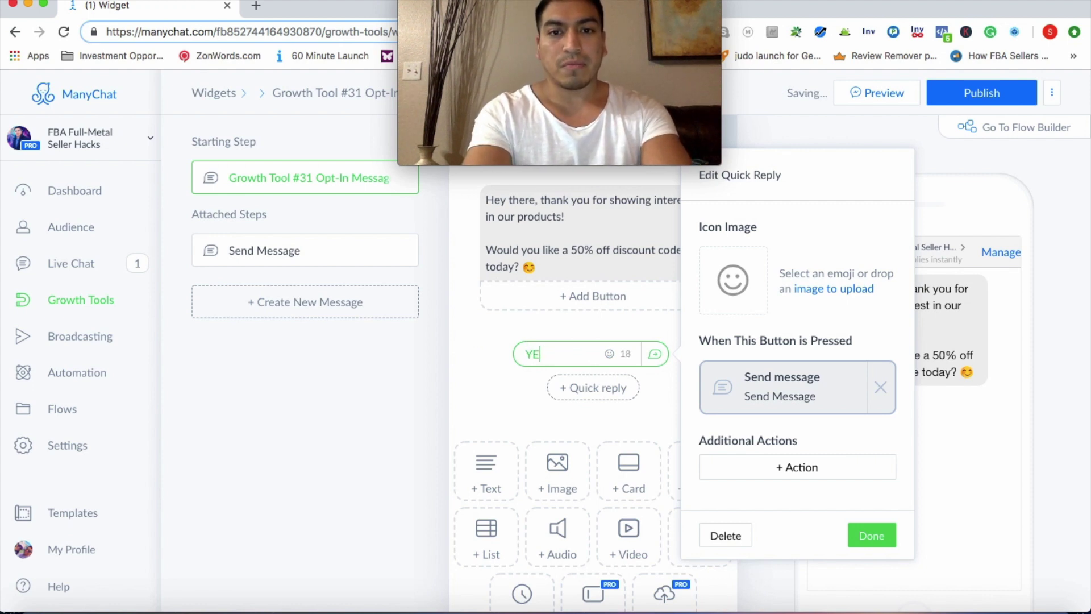
text(es I do)
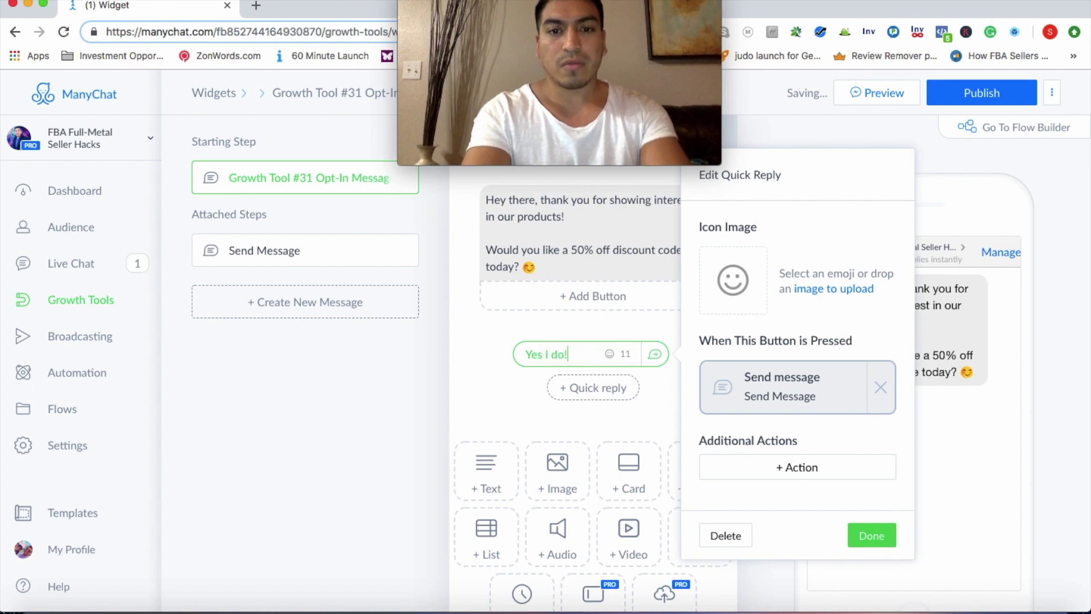
text(!)
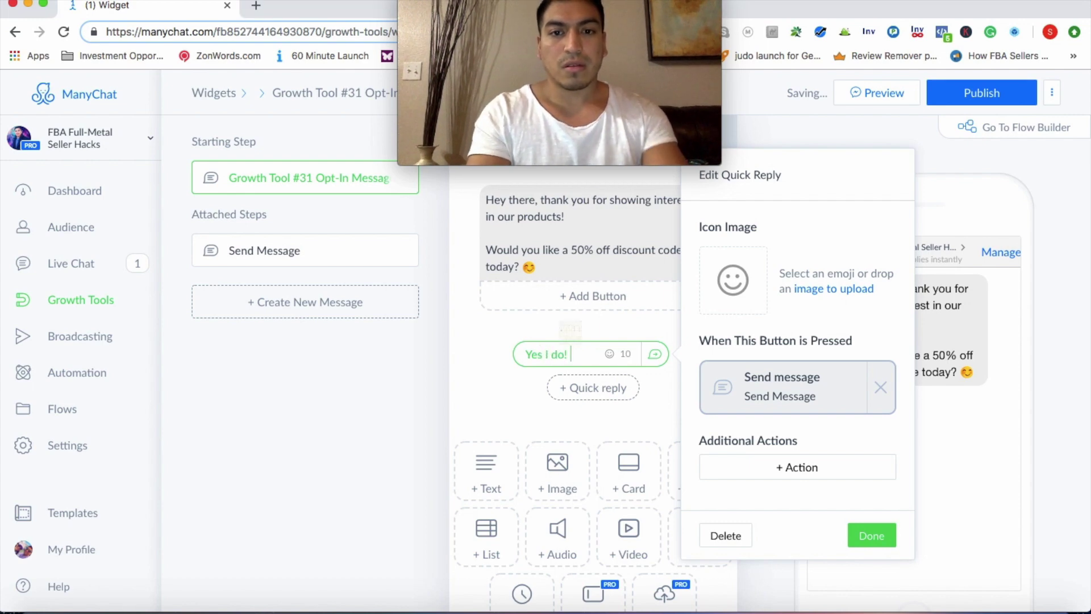
key(ctrl+super+space)
click(498, 125)
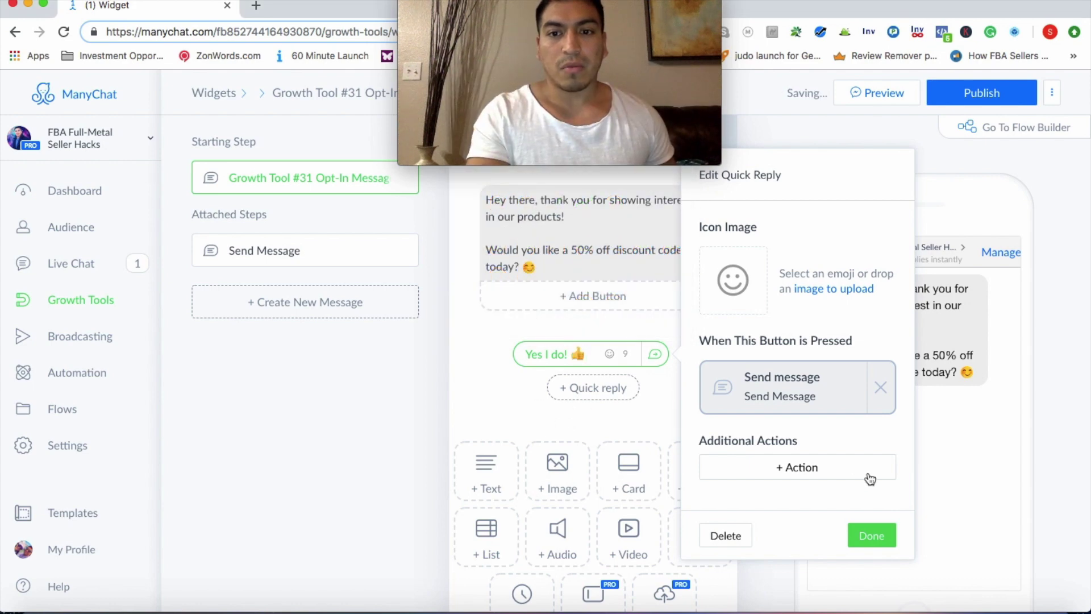
click(800, 466)
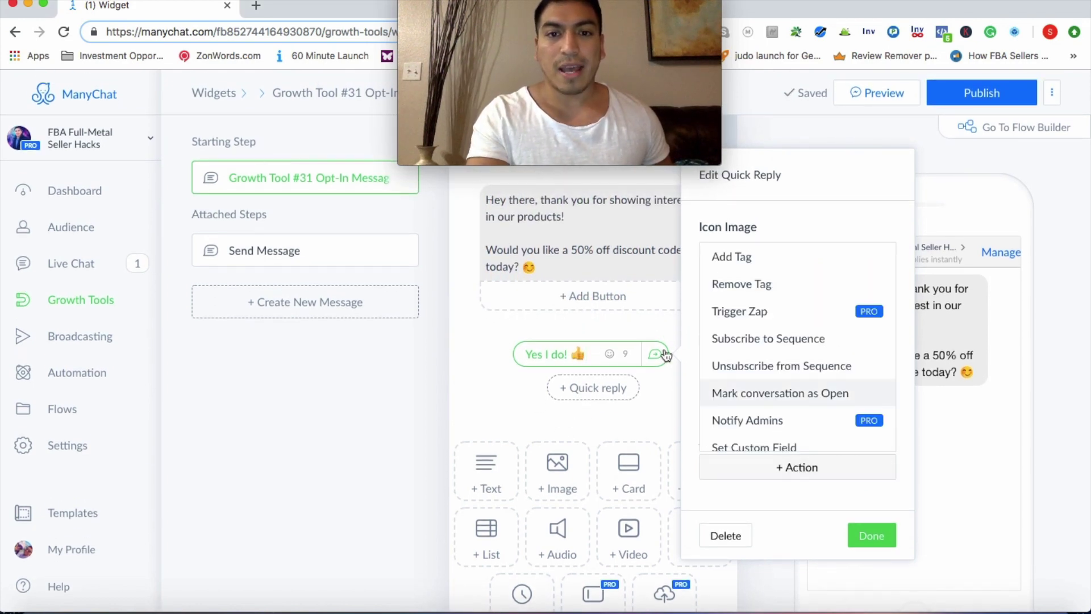
click(742, 263)
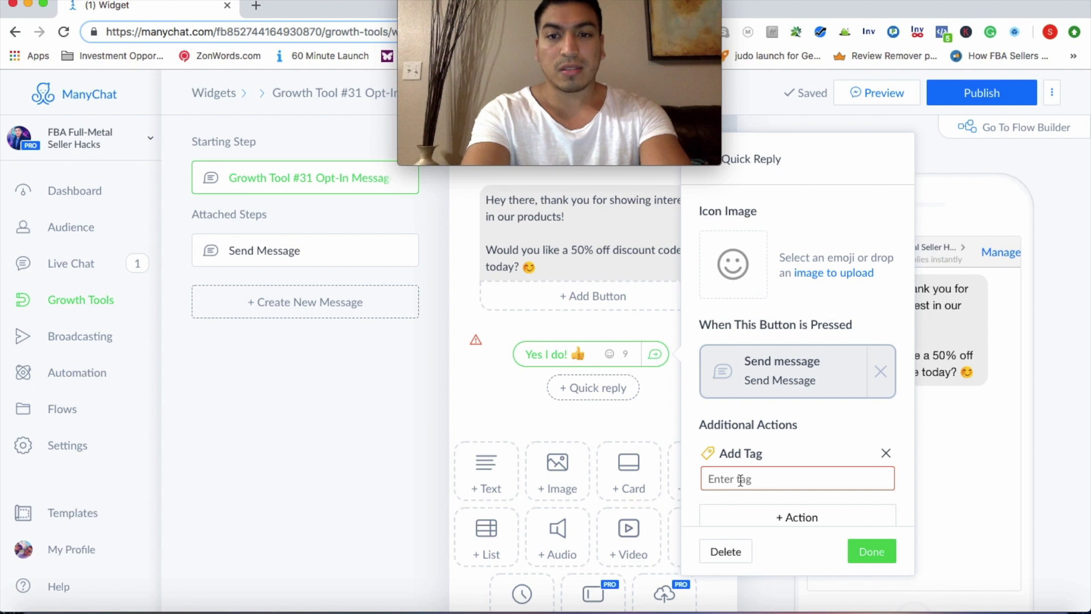
Tag subscribers who pick 'Yes I do! 👍' with a new tag named 'Product Tag Name'
click(740, 480)
text(Pro)
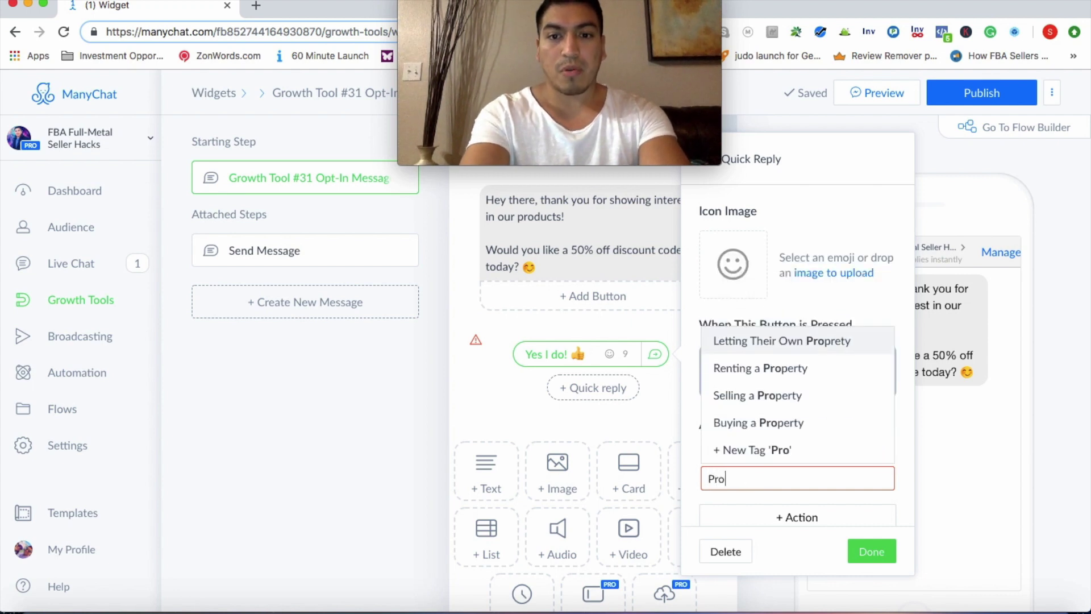
text(duct Tag )
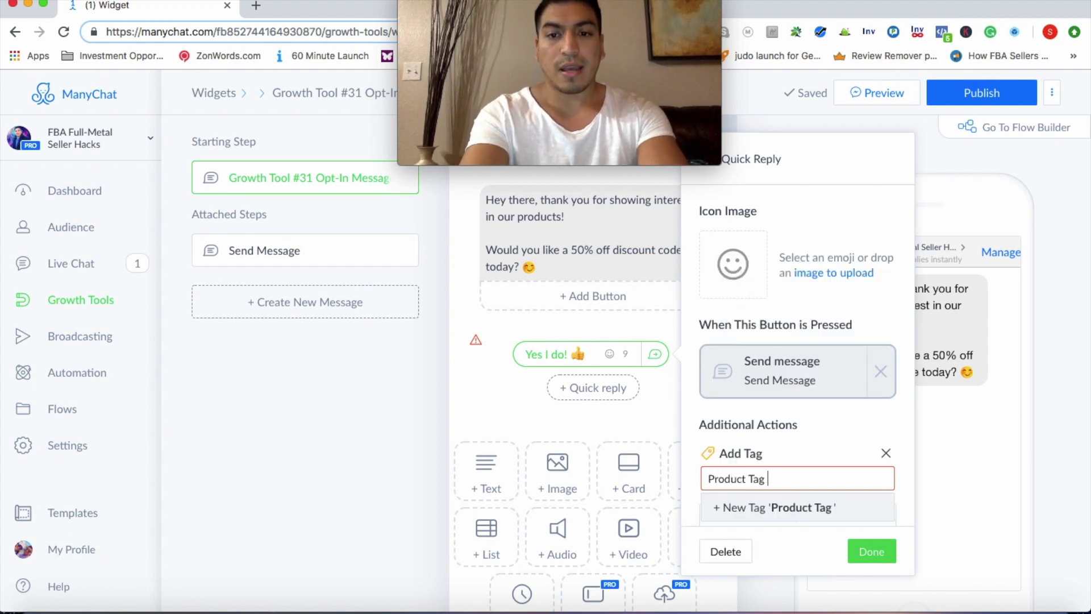
text(Nam)
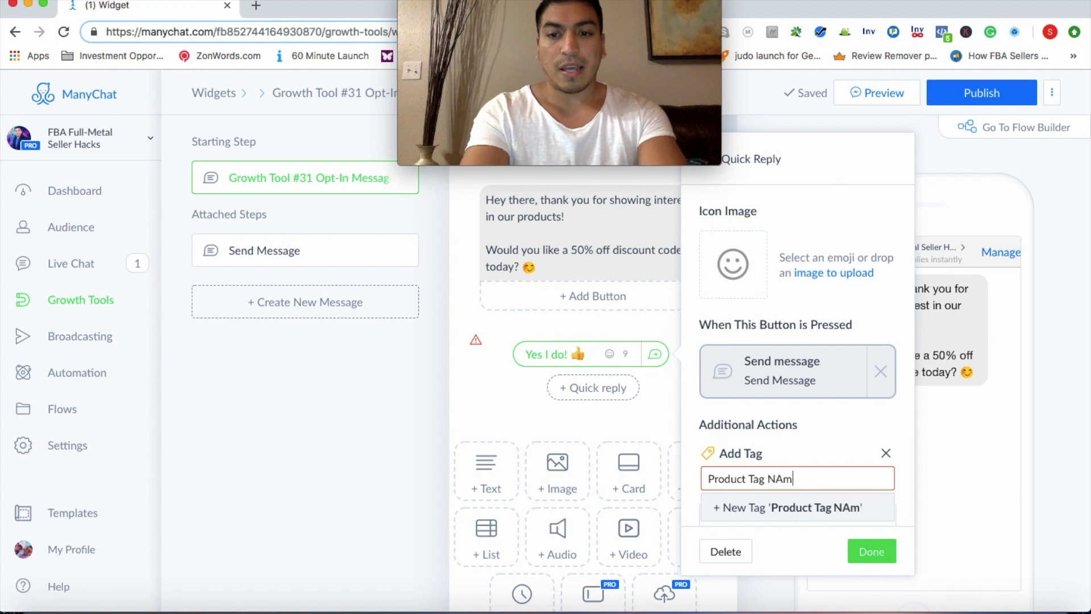
key(BackSpace)
text(me)
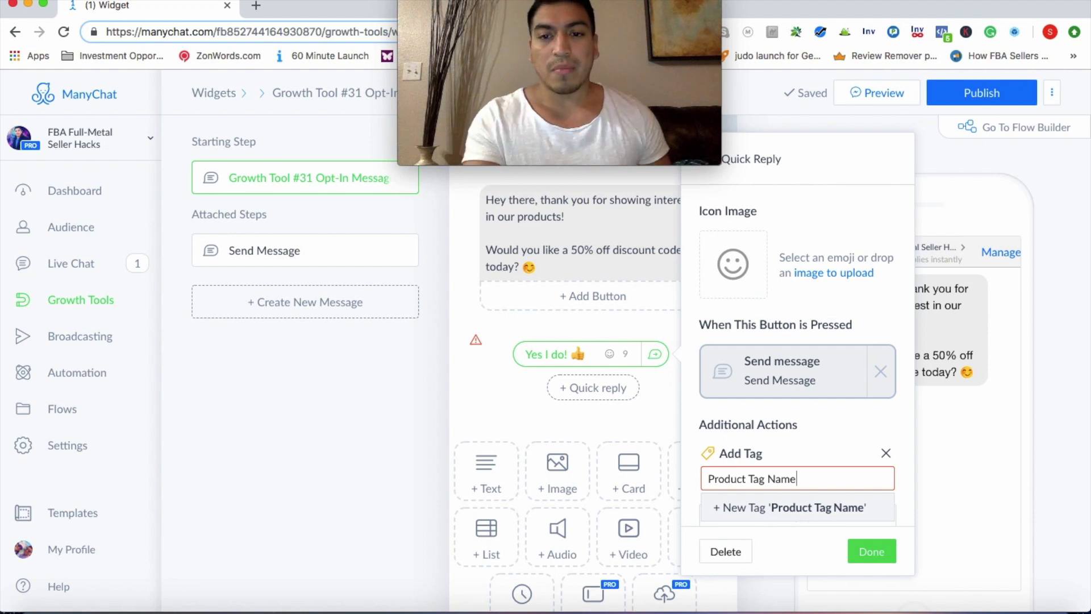
click(735, 510)
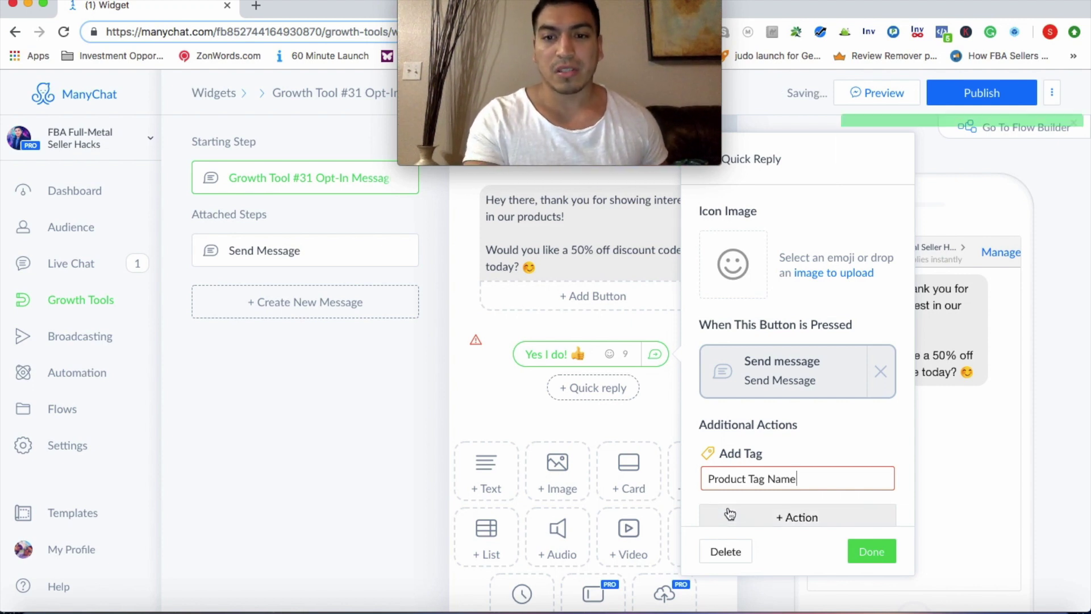
click(871, 551)
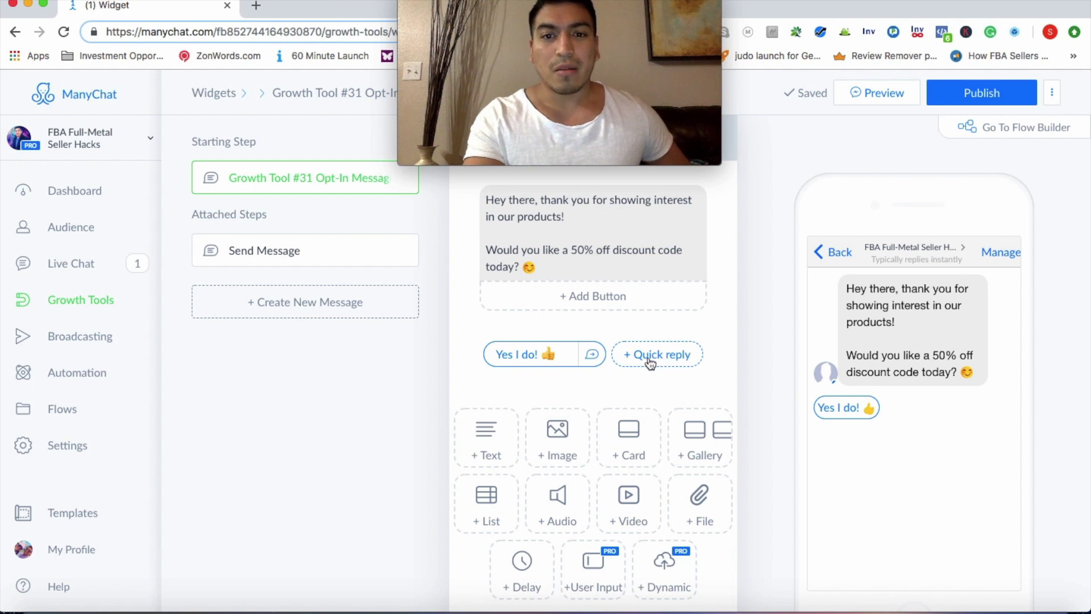
Add a second quick reply labelled 'no.' that sends a new message
click(650, 363)
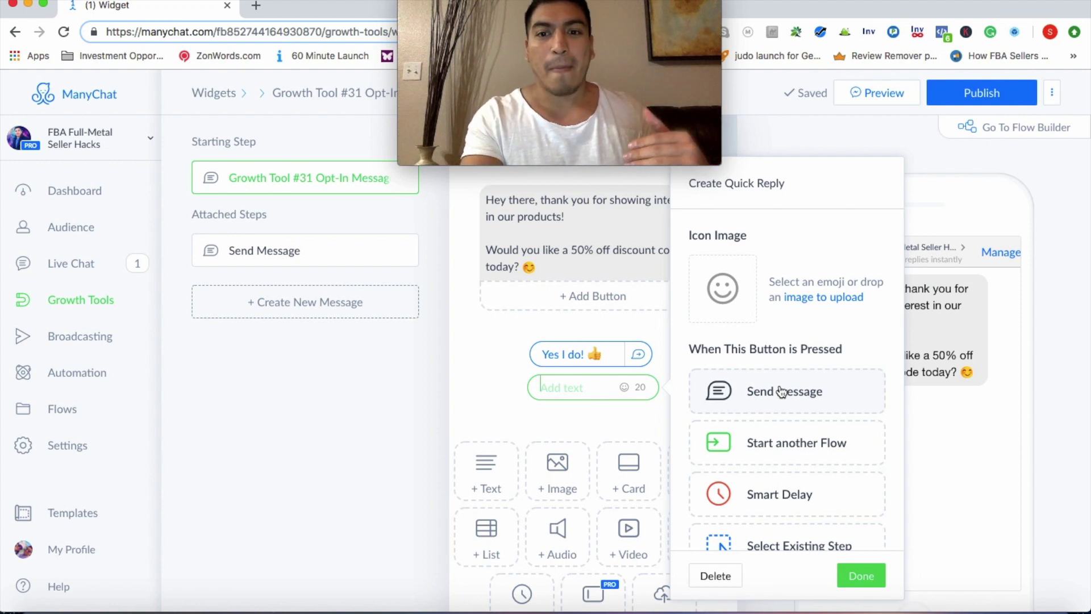
text(No)
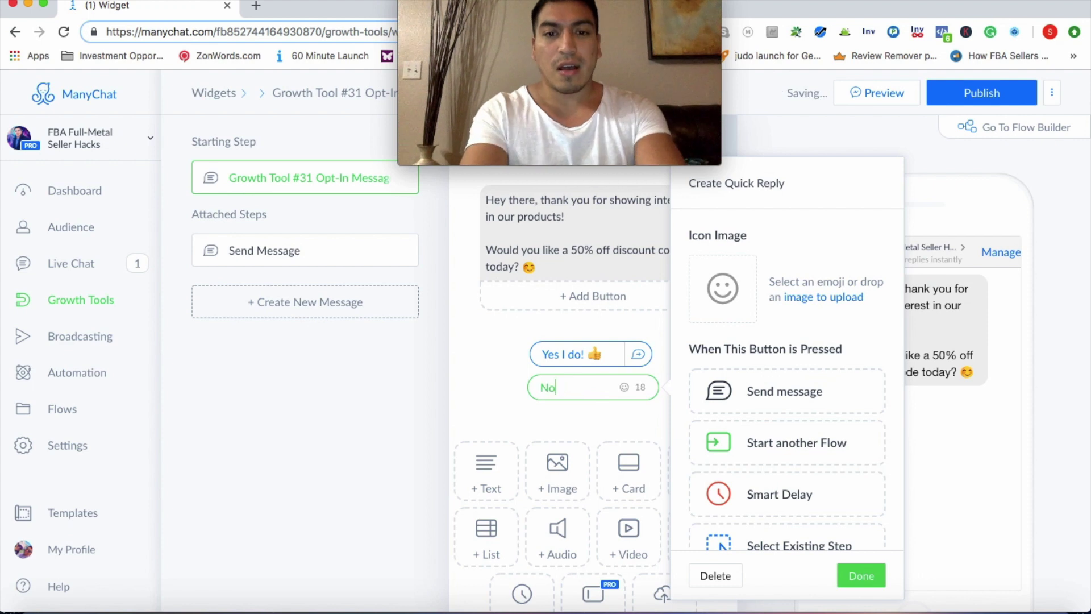
key(BackSpace)
key(BackSpace)
text(no.)
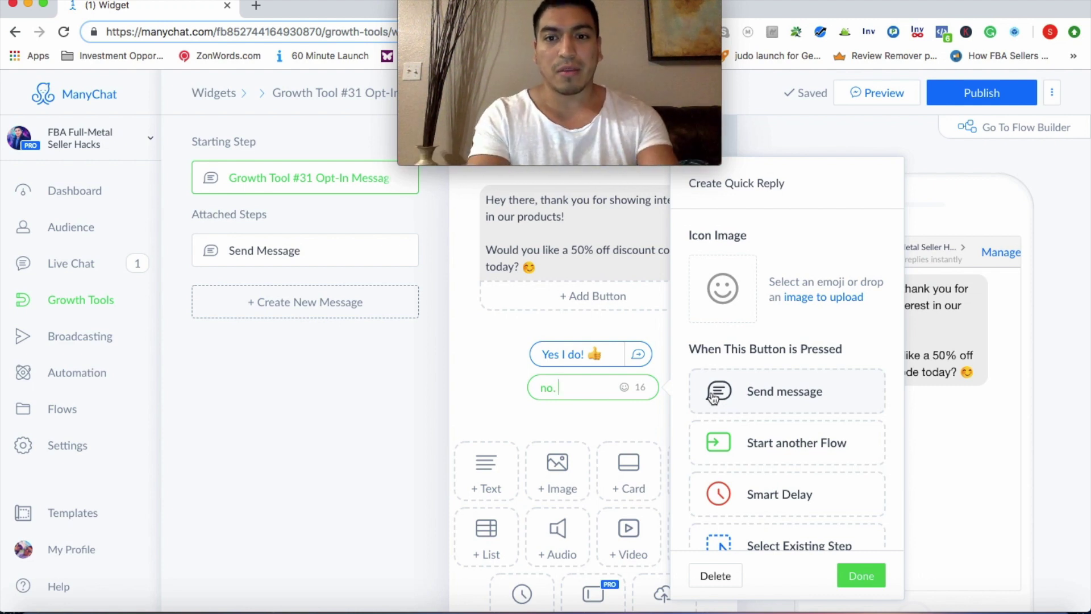
click(755, 392)
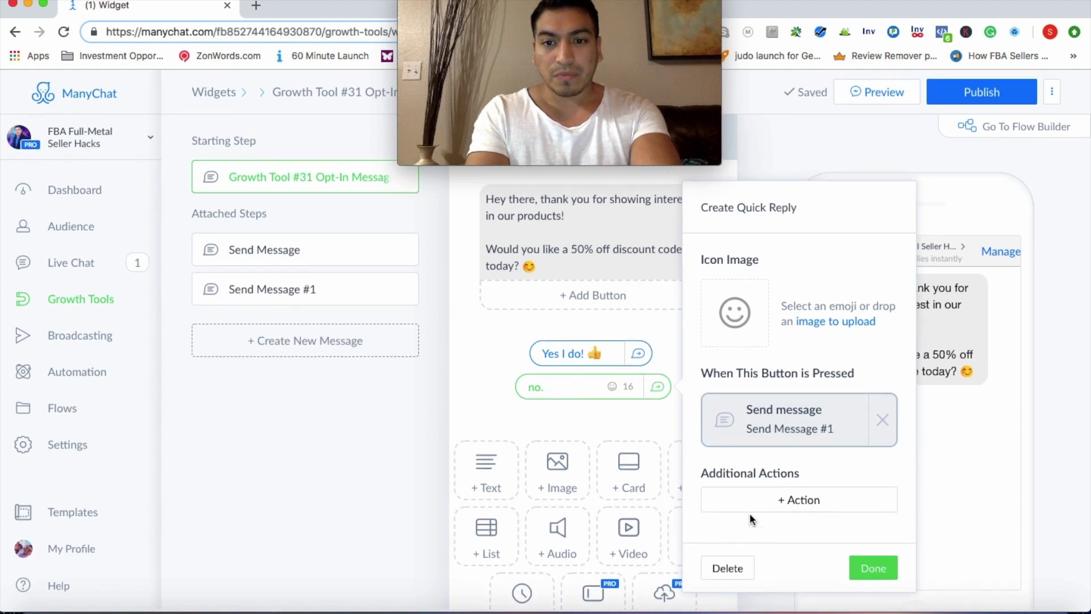
Have Send Message #1 say 'No worries! Thank you for showing interest anyway!' followed by a typing delay
click(768, 429)
click(601, 217)
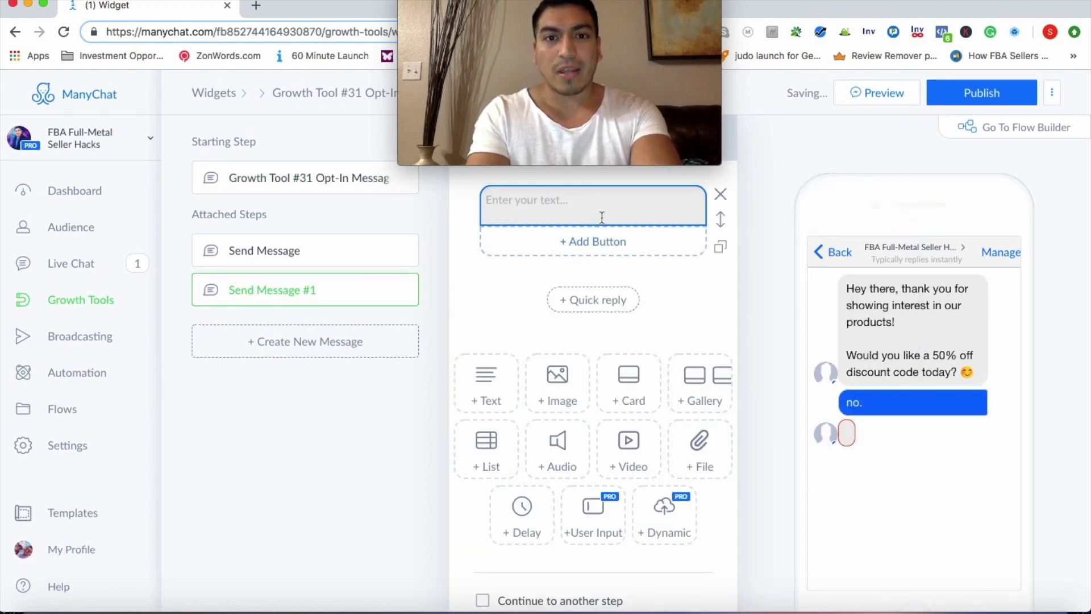
text(No worries)
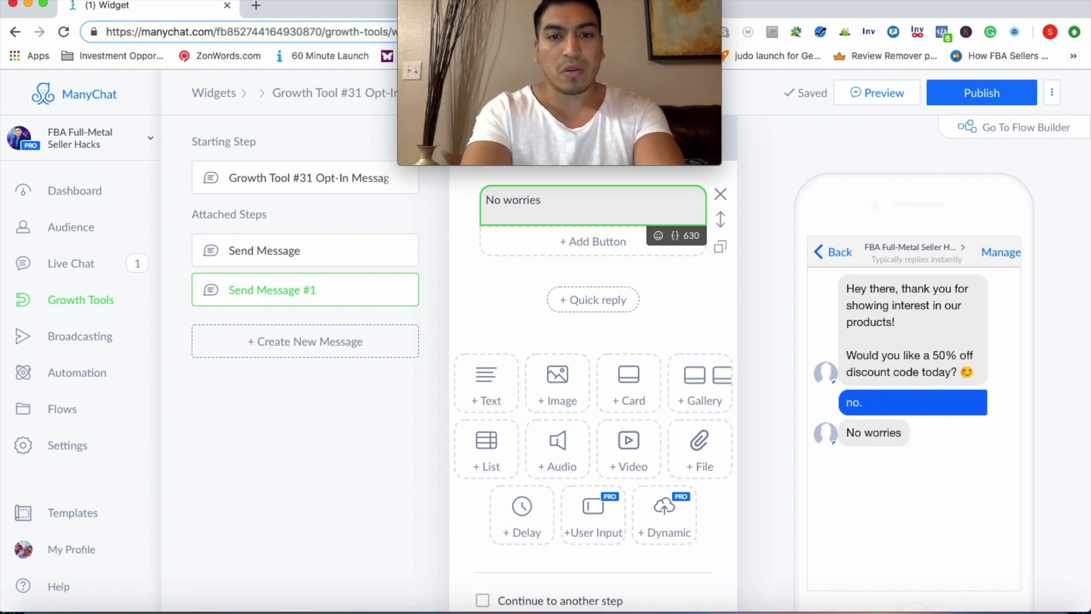
text(! Thank )
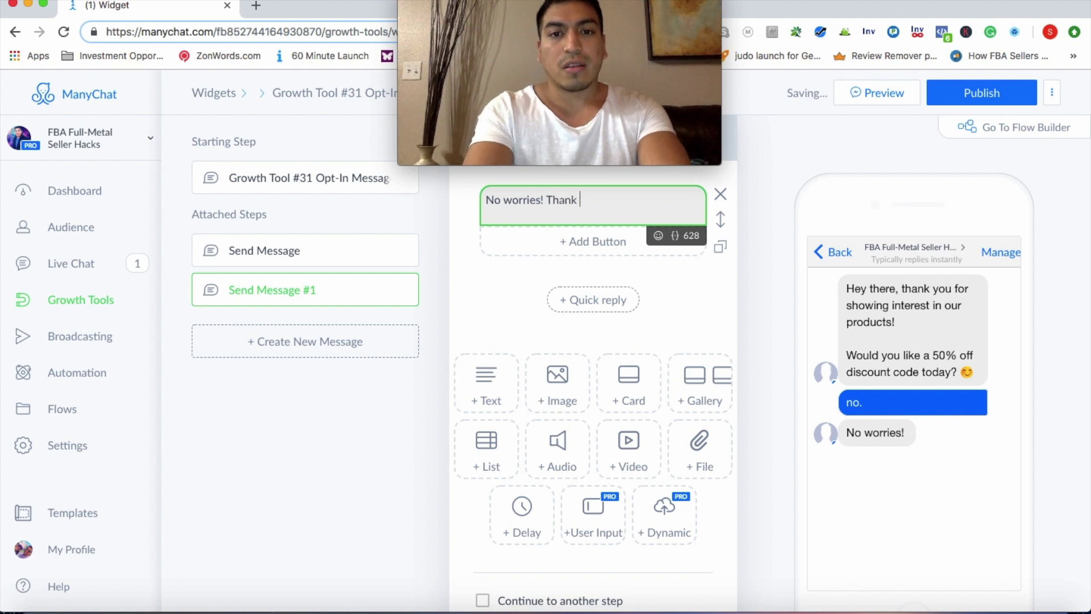
text(you for showing interest na)
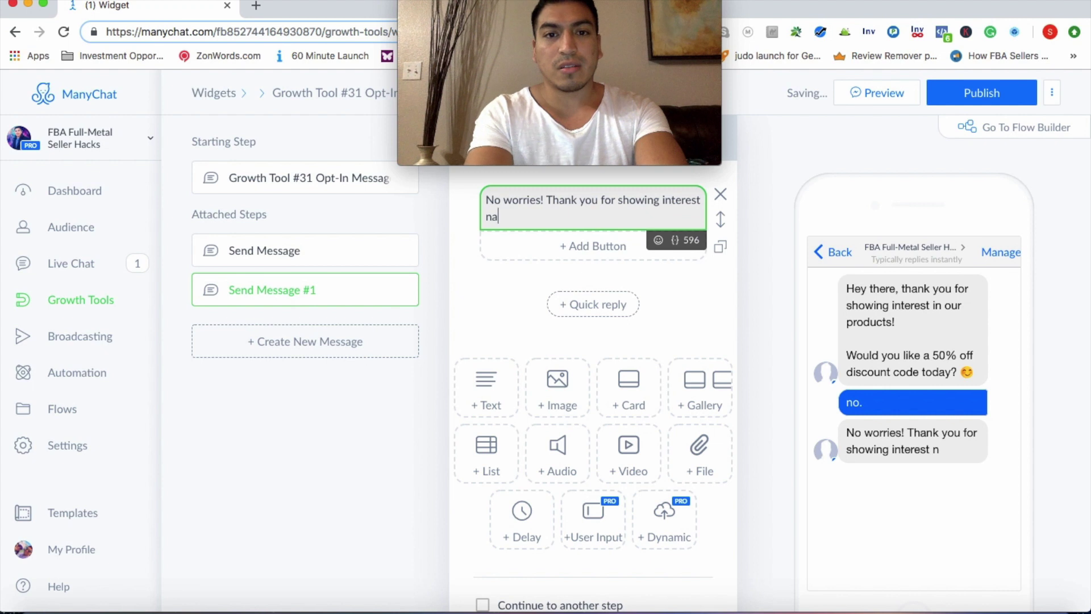
key(Escape)
click(562, 220)
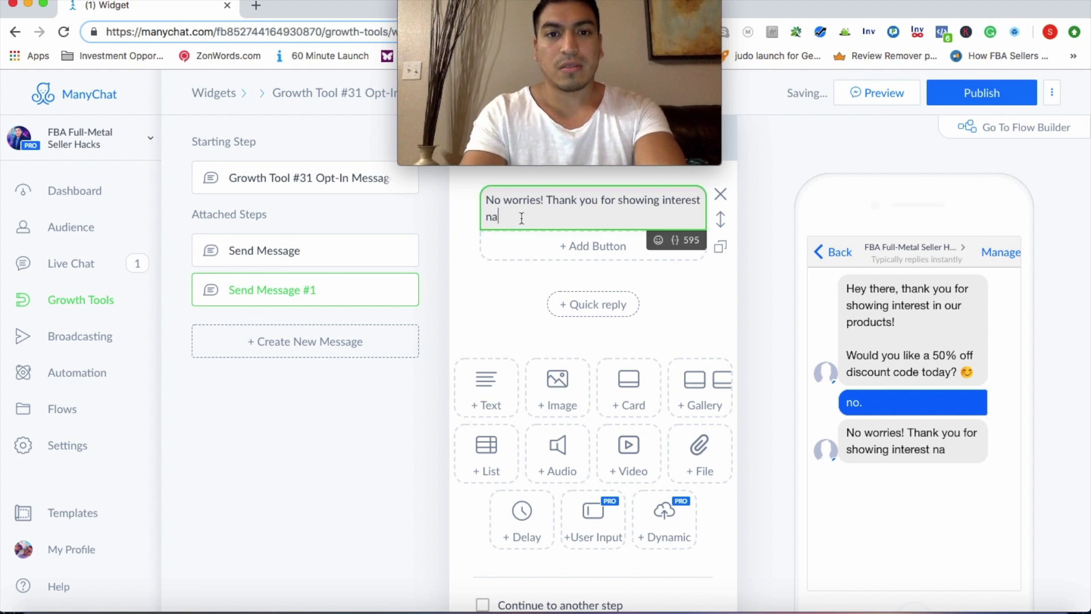
key(BackSpace)
key(BackSpace)
text(anyway!)
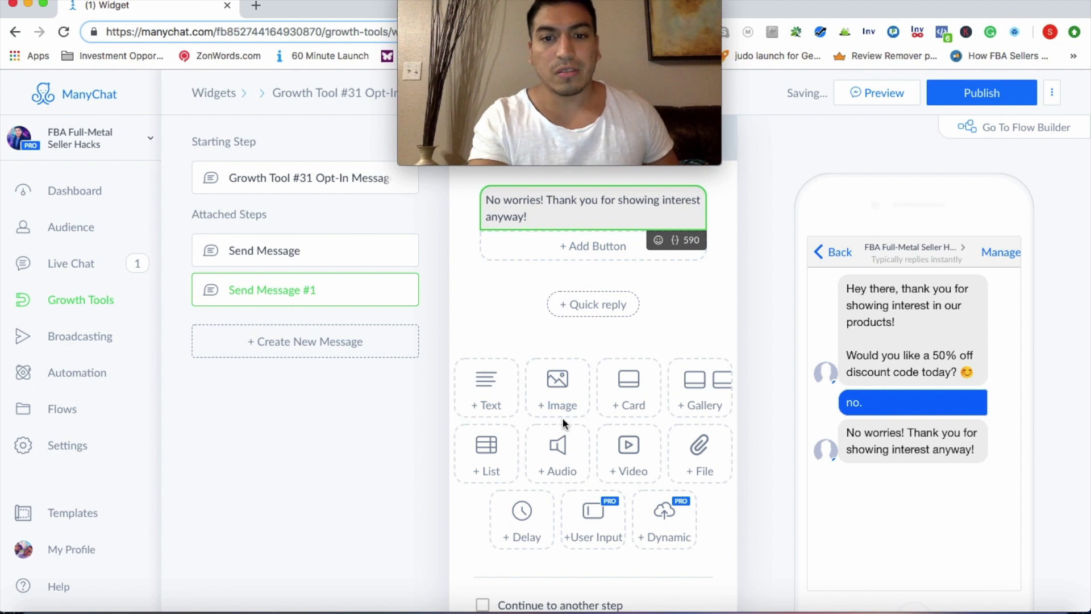
click(525, 518)
Lengthen the typing delay to 8 seconds
click(625, 327)
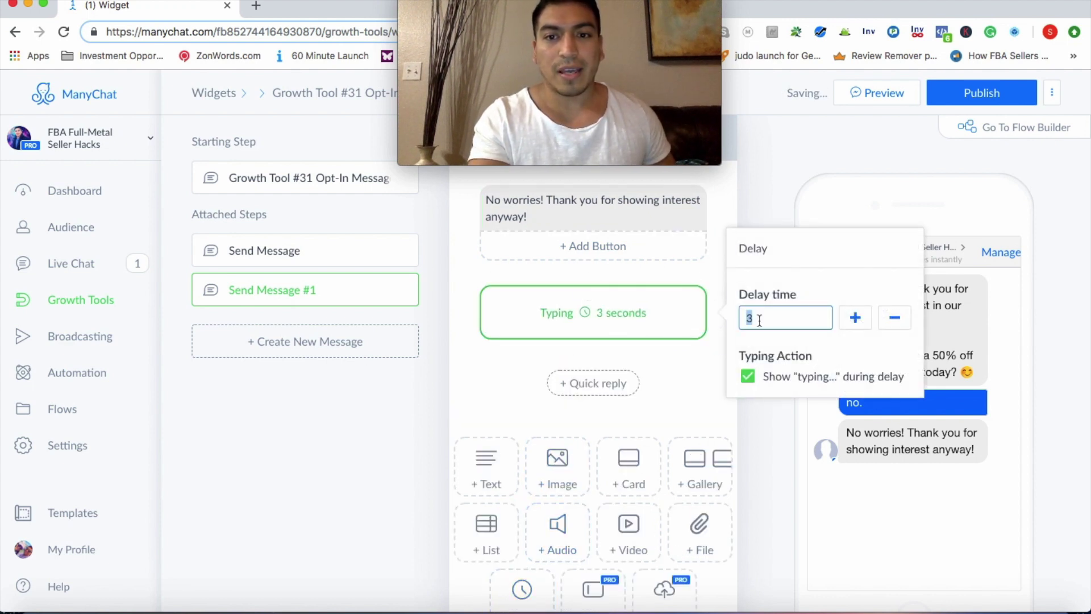
text(8)
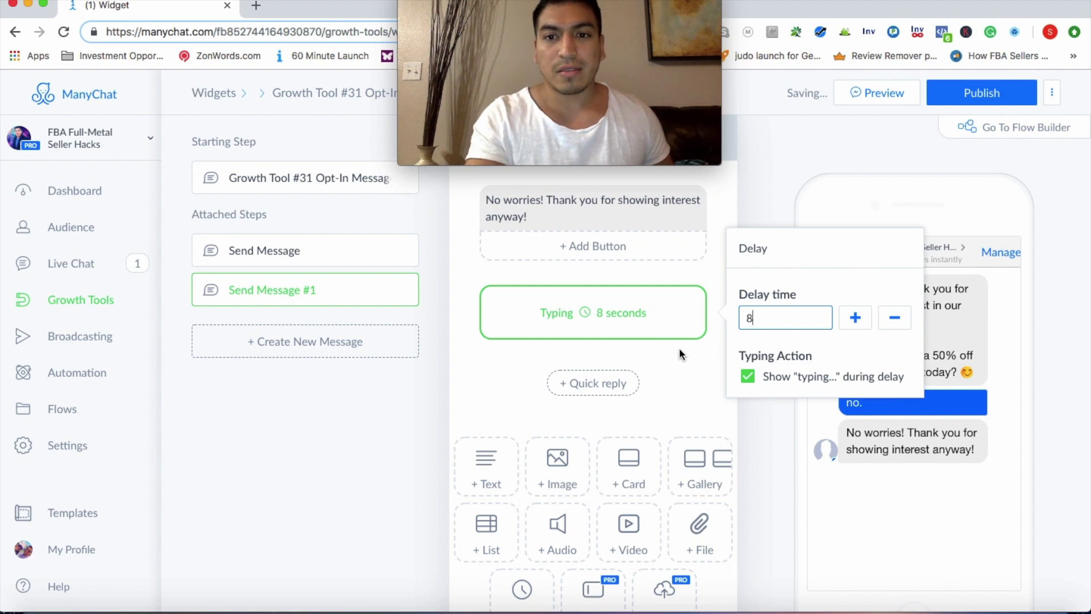
click(660, 354)
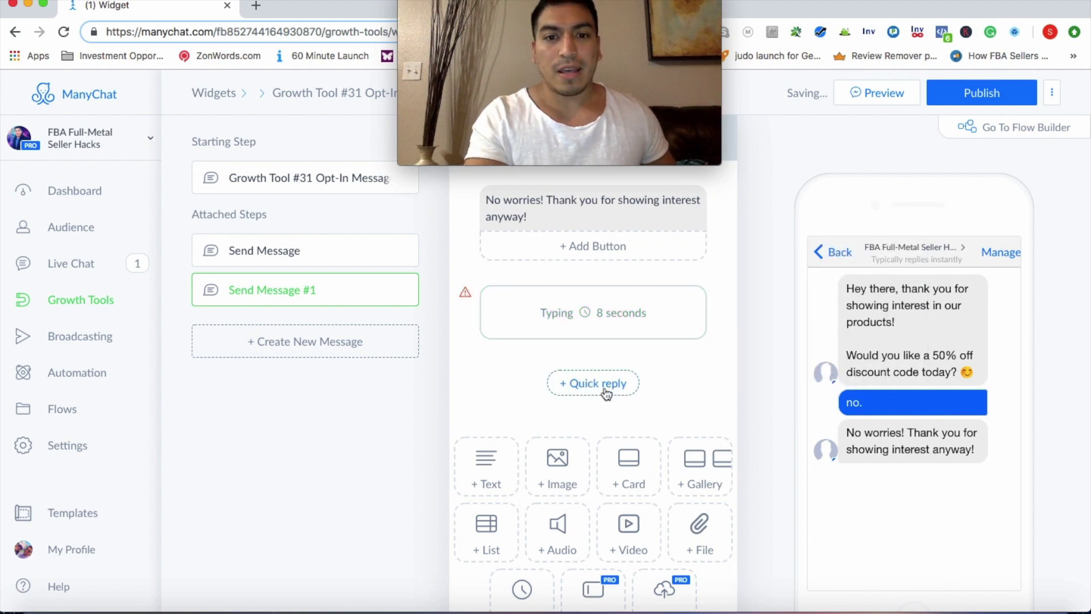
Add a text message after the delay offering a coupon code good for 50% off
click(495, 469)
click(579, 376)
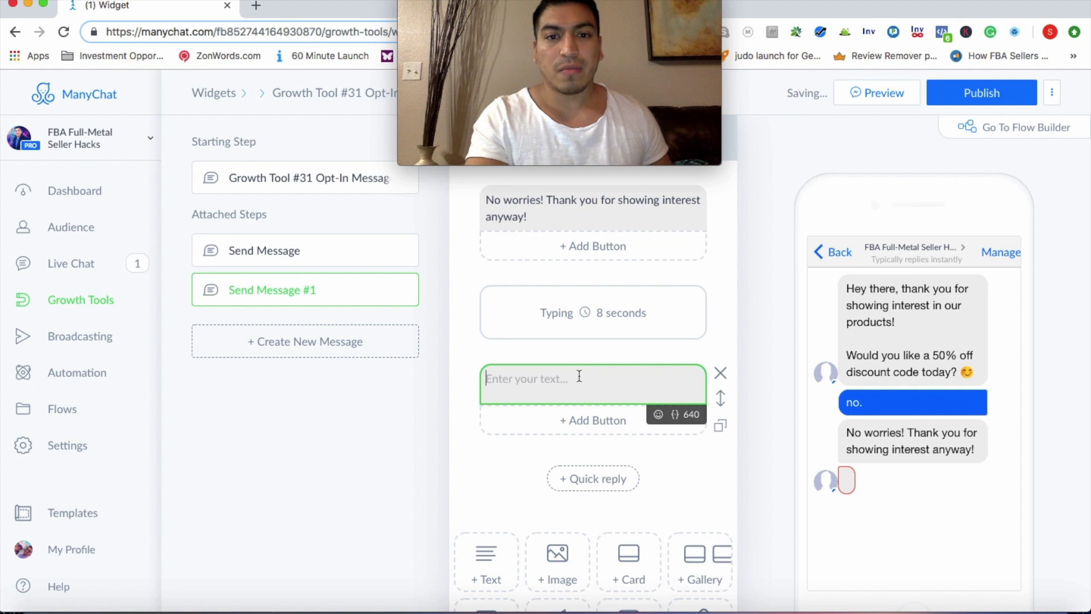
text(If you do )
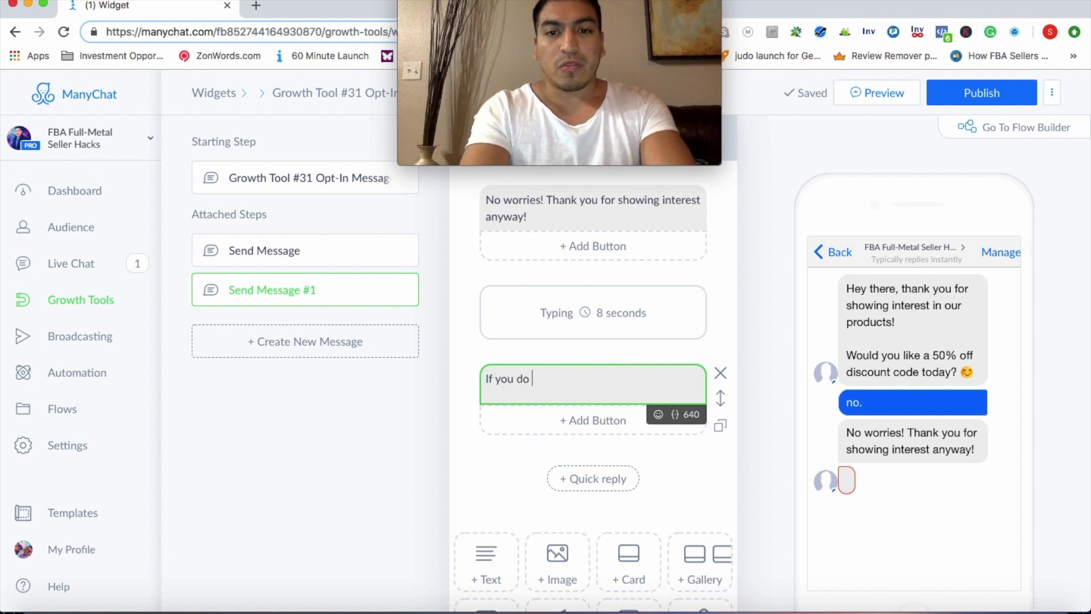
text(change your)
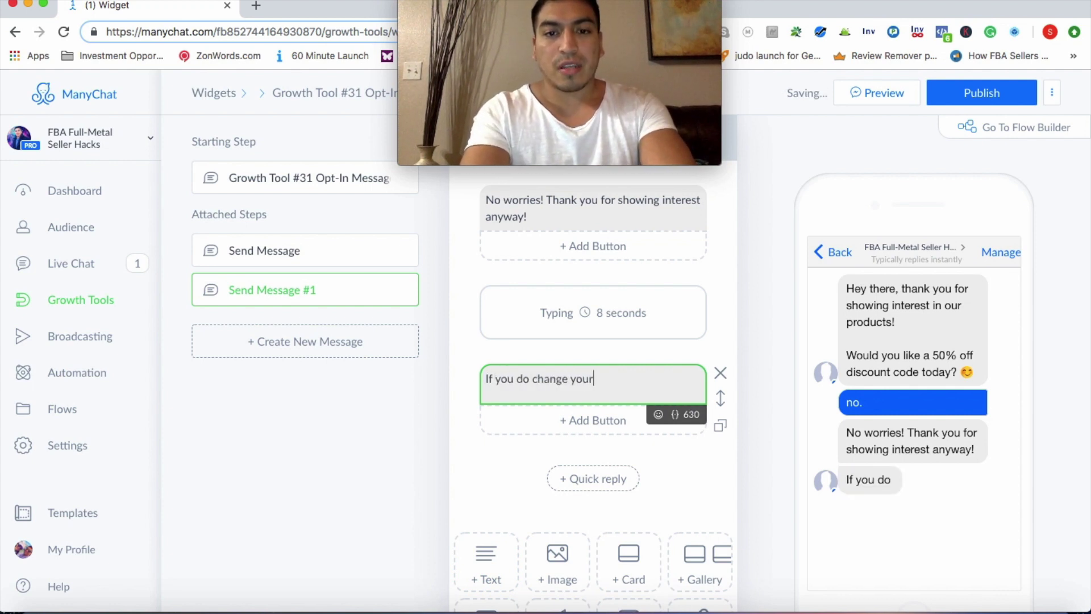
text( minf)
key(BackSpace)
text(d)
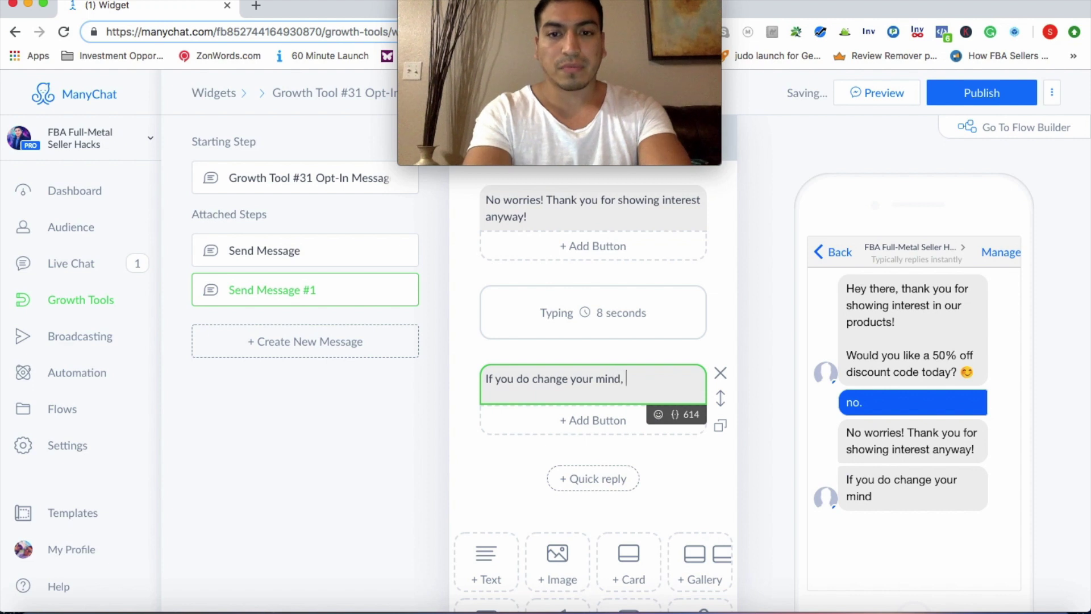
text(, you)
key(BackSpace)
key(BackSpace)
key(BackSpace)
text(here a)
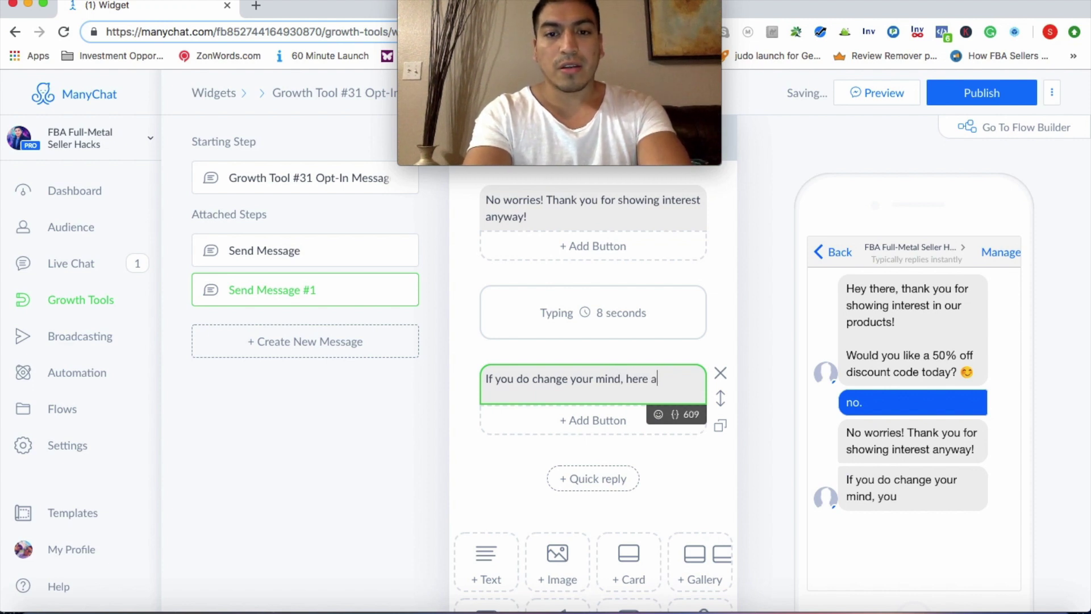
key(BackSpace)
text(is a)
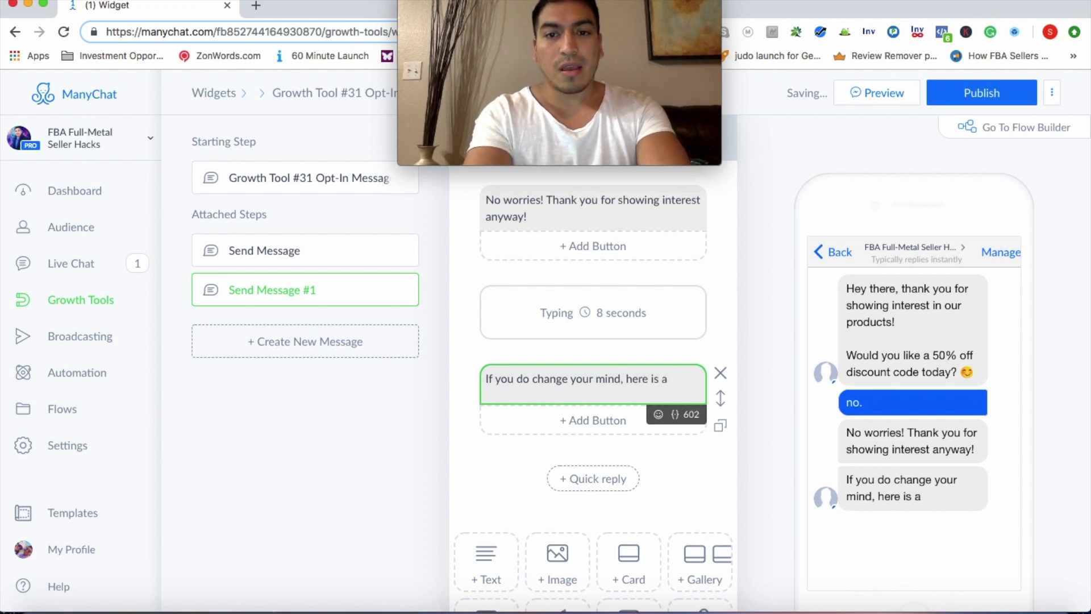
text( coupn cod)
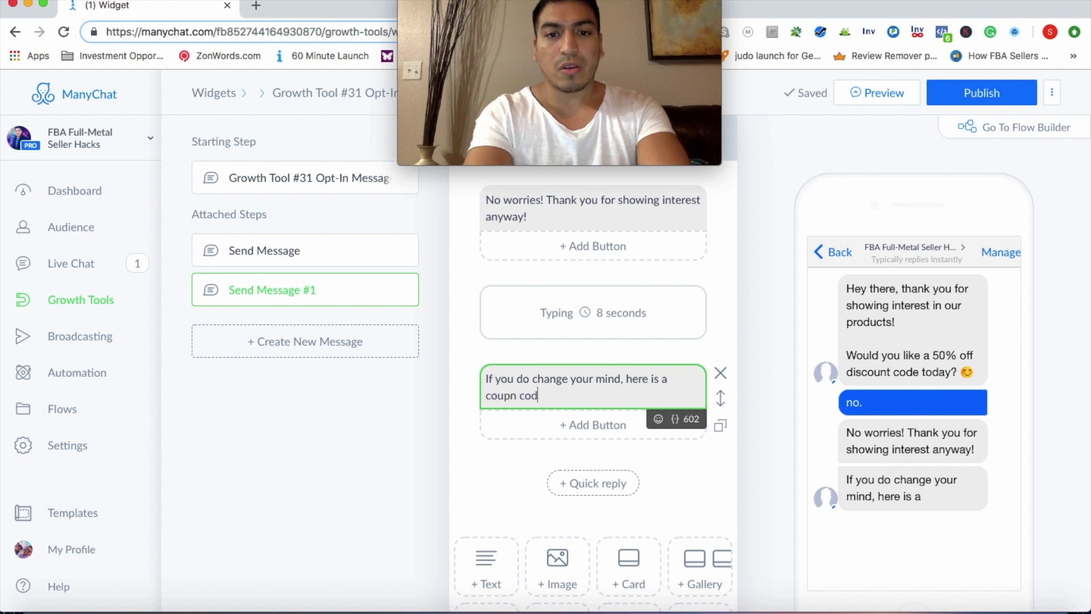
key(BackSpace)
key(BackSpace)
key(BackSpace)
key(BackSpace)
key(BackSpace)
text(o)
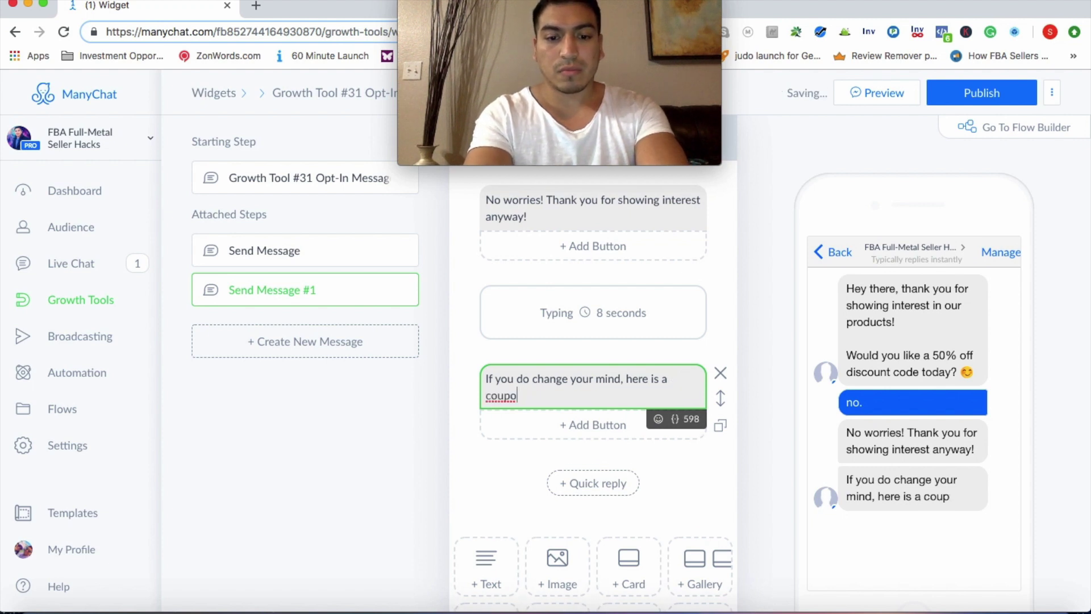
text(n code good f)
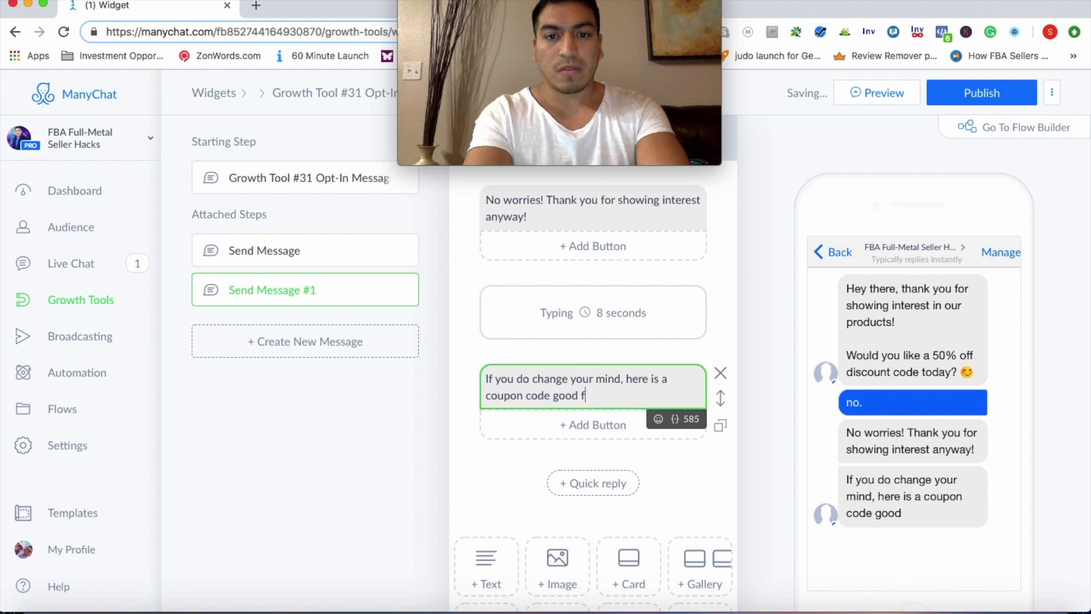
text(or 50% off!)
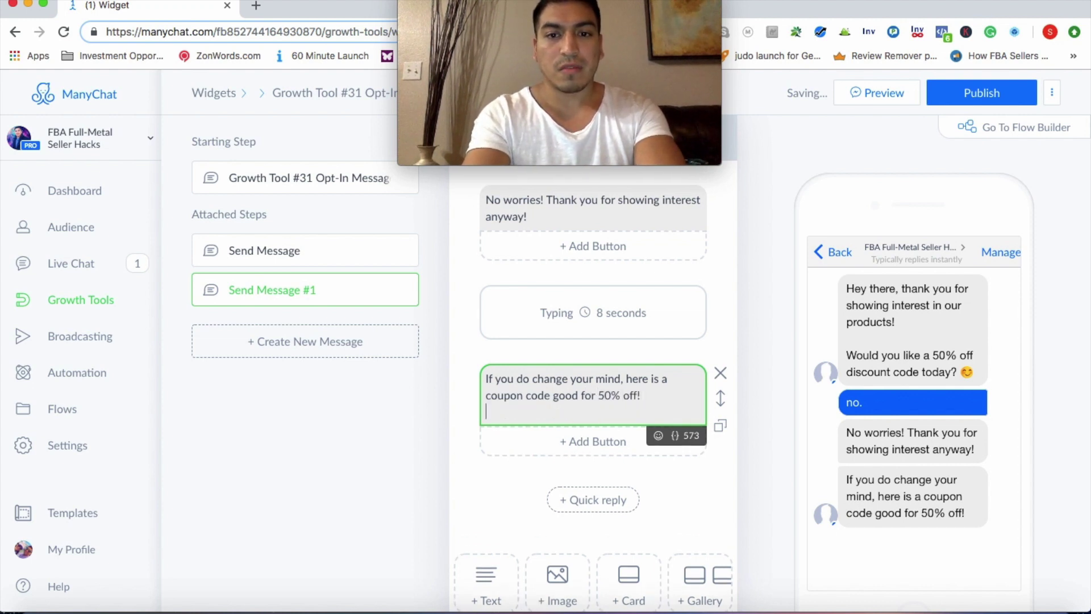
Add the line 'It does expire in 24 hours, so just a friendly reminder.' ending with a 😊
key(Return)
key(Return)
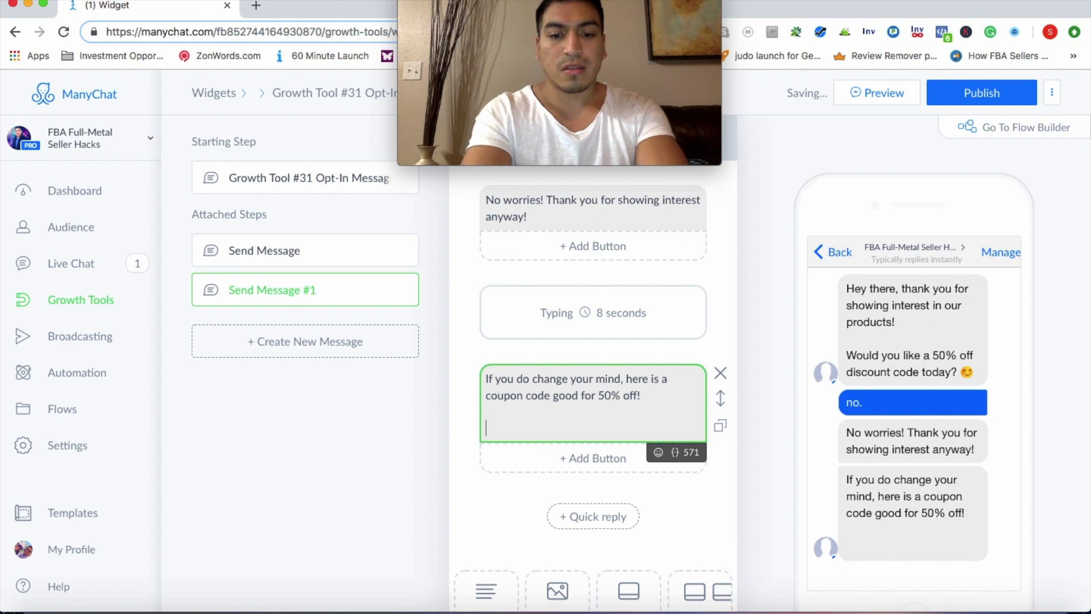
text(It do)
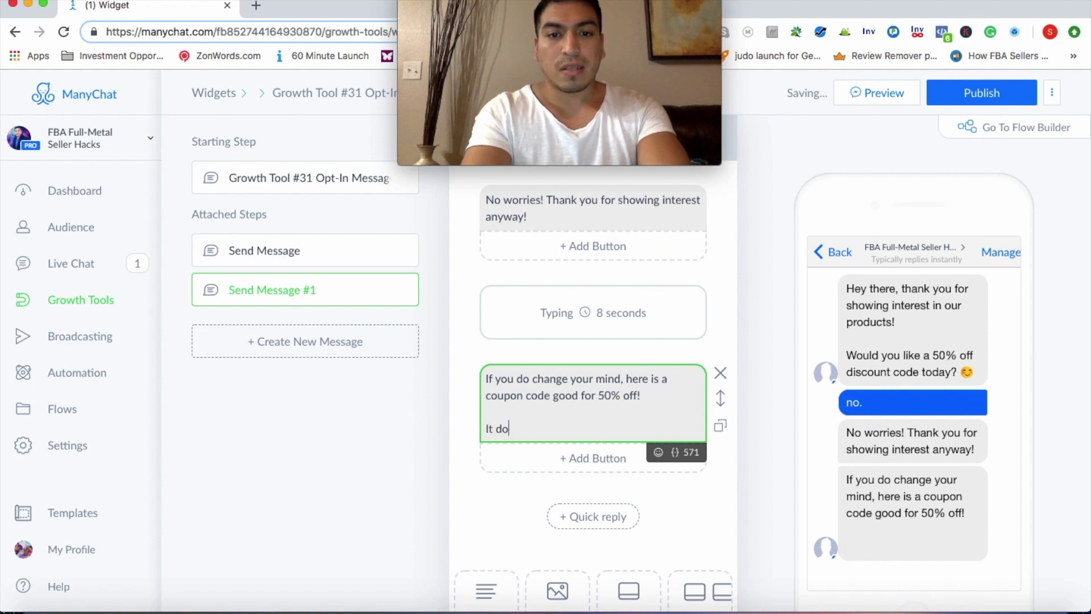
text(es expire i)
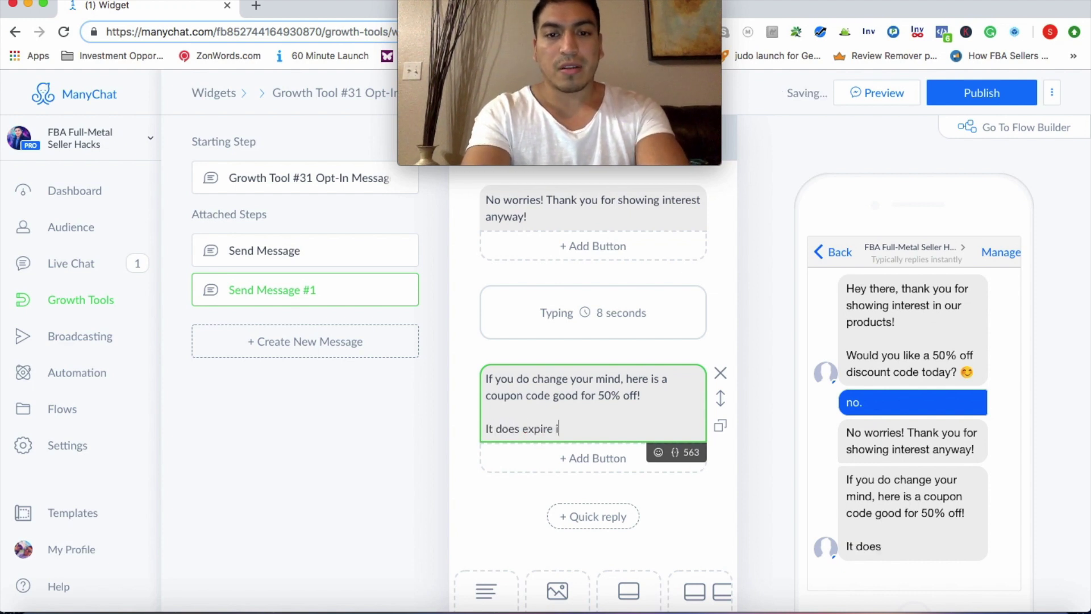
text(n 24 hours)
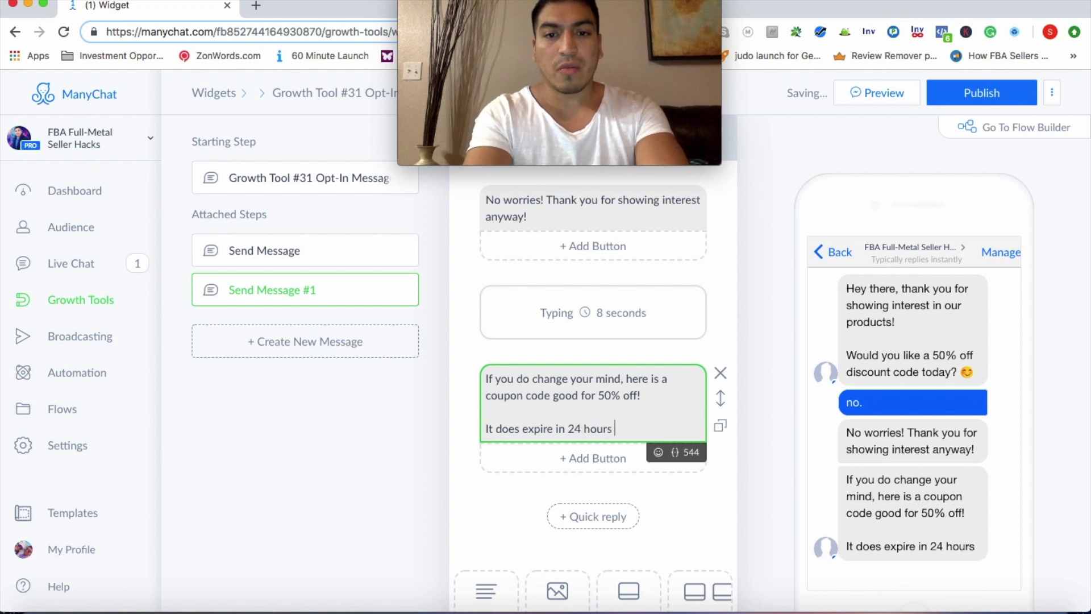
text(, s)
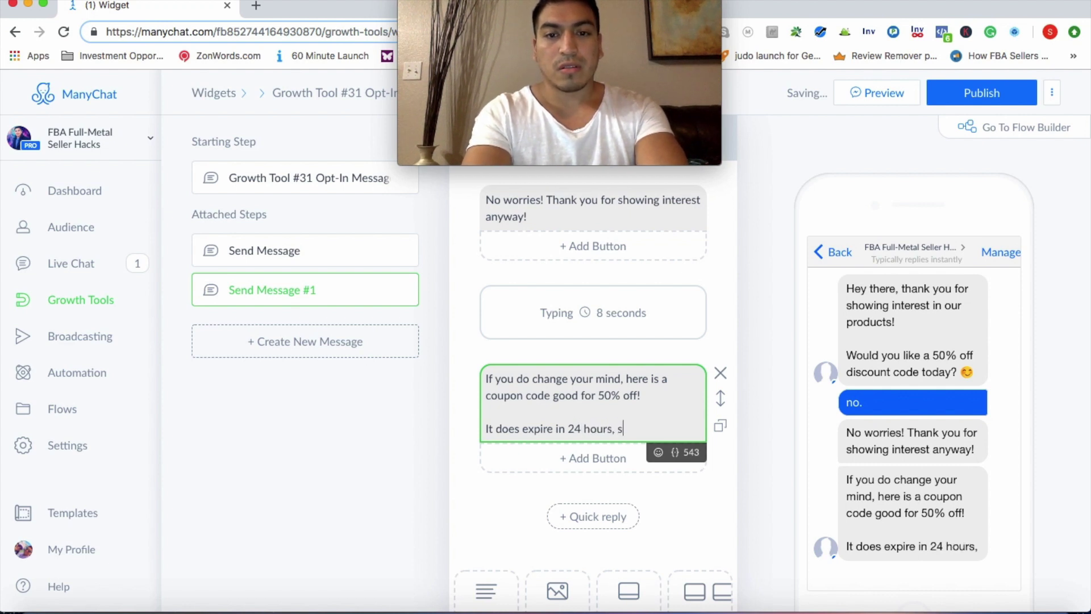
text(o jus)
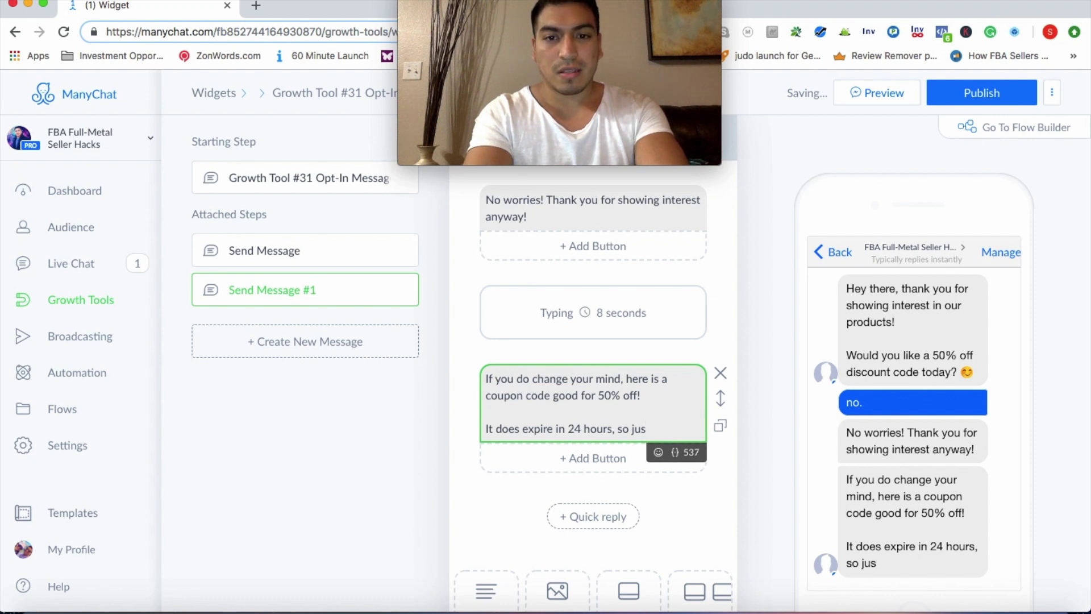
text(t keet )
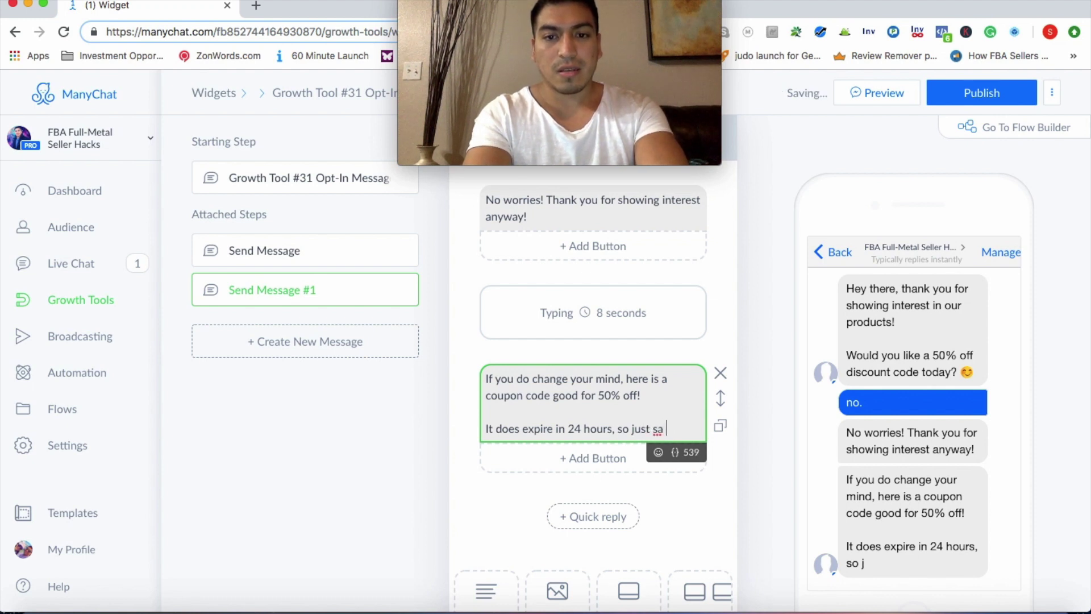
text(afire)
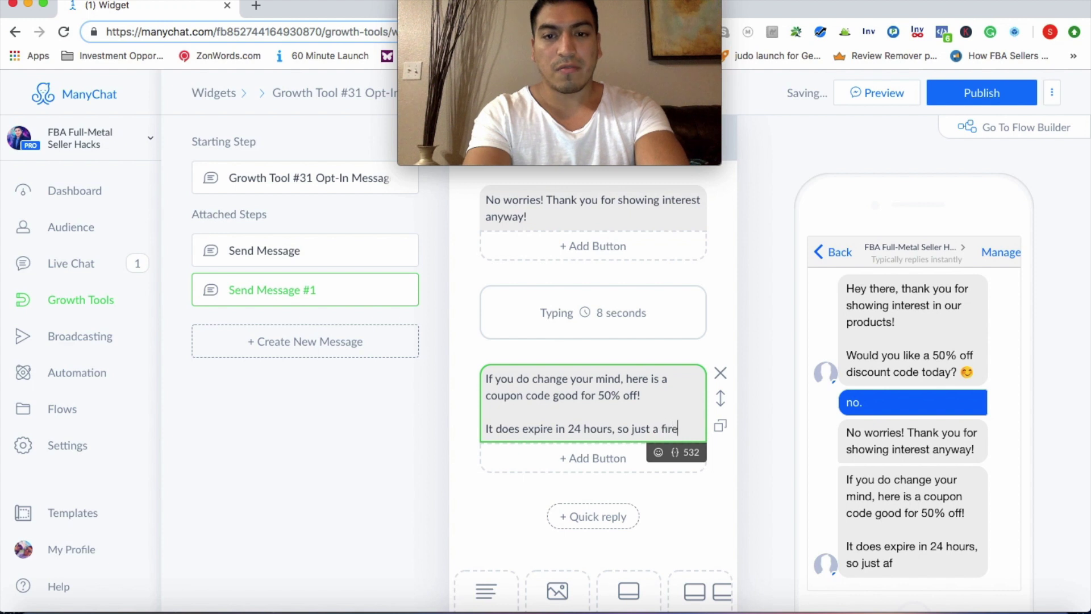
text(ndl)
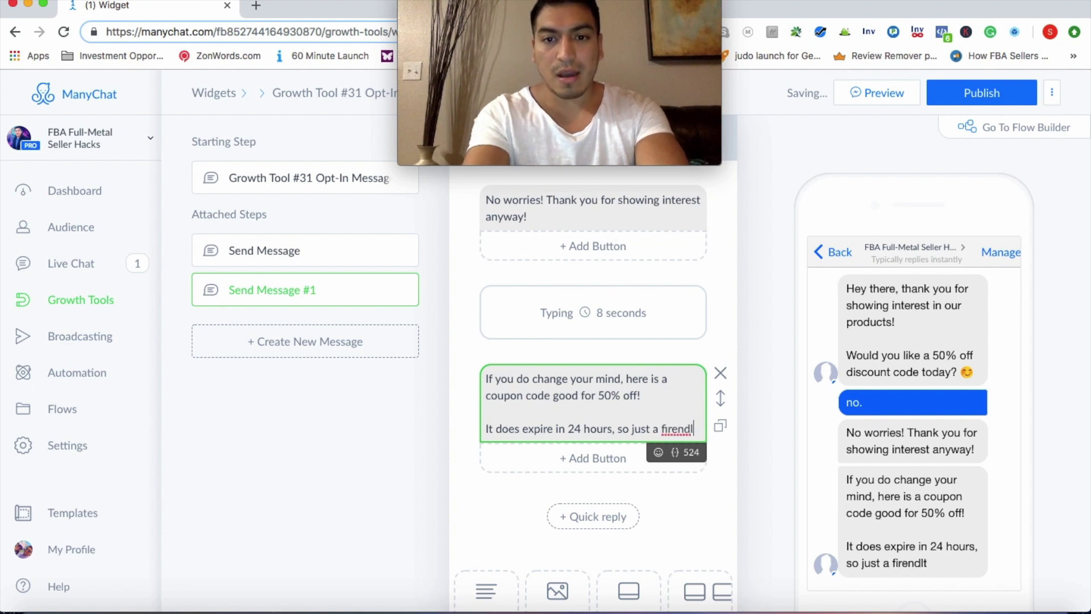
key(BackSpace)
key(BackSpace)
key(BackSpace)
key(BackSpace)
text(riendly)
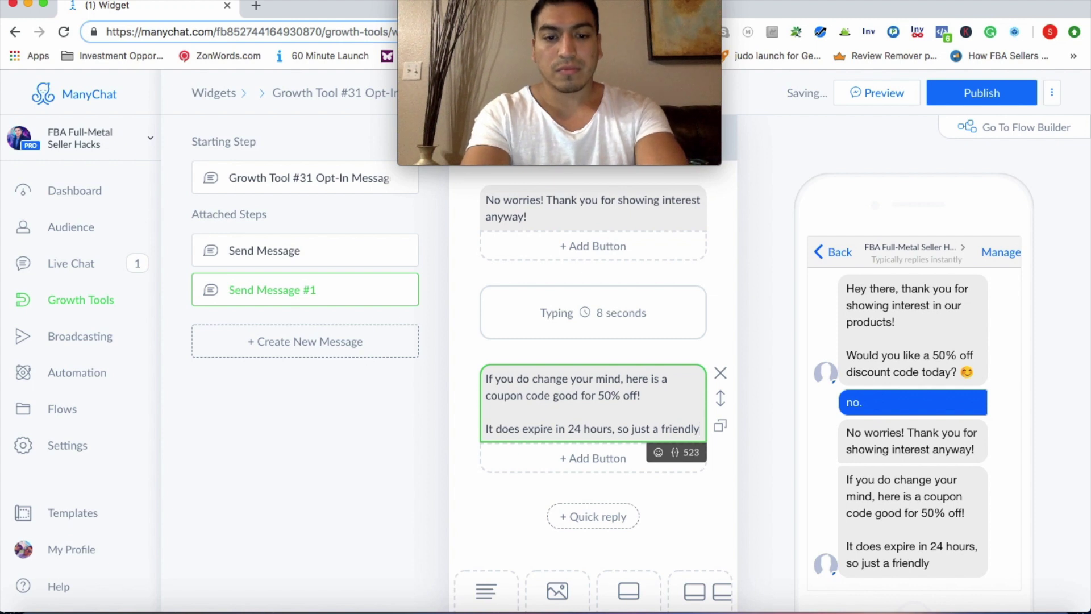
text( reminder.)
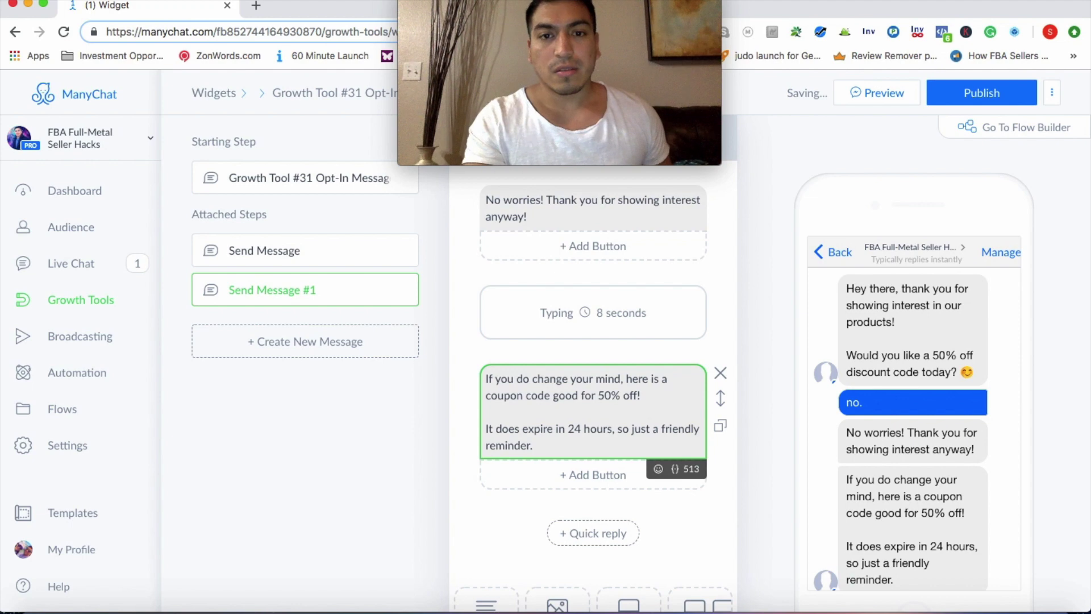
key(ctrl+super+space)
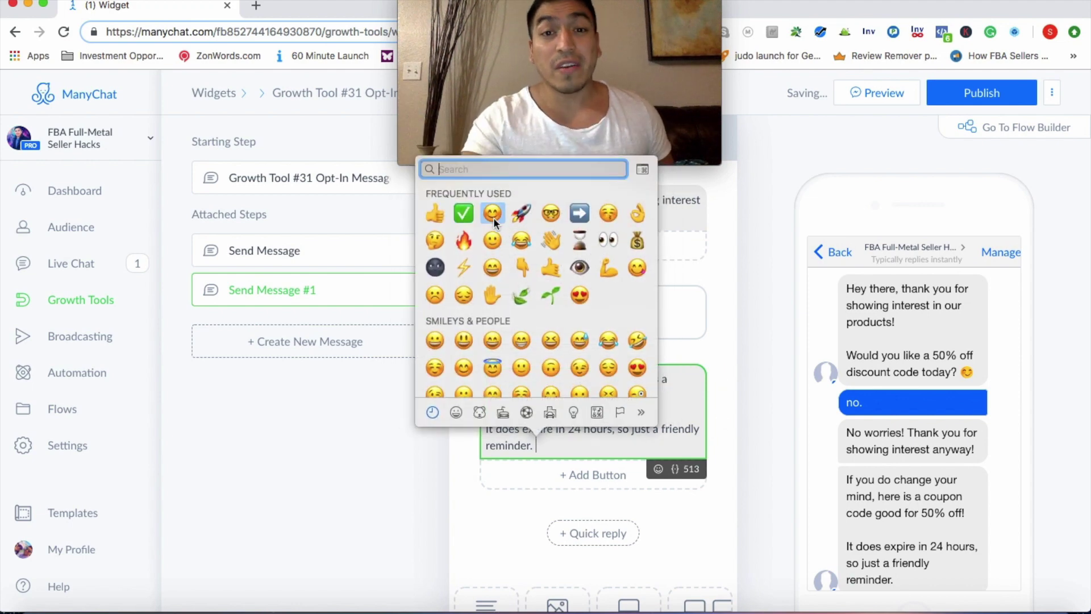
click(491, 213)
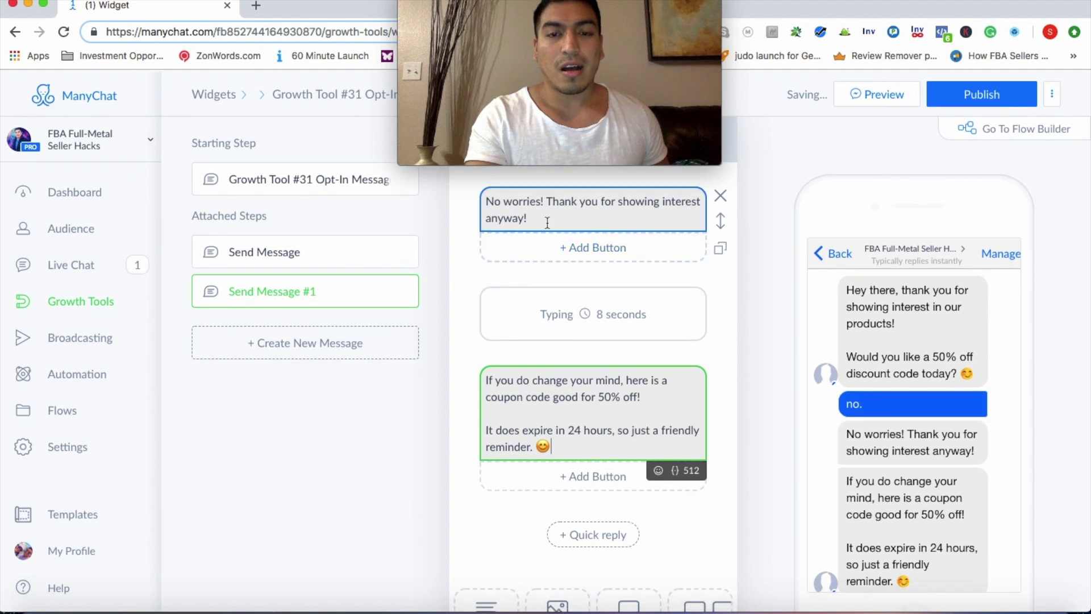
click(534, 217)
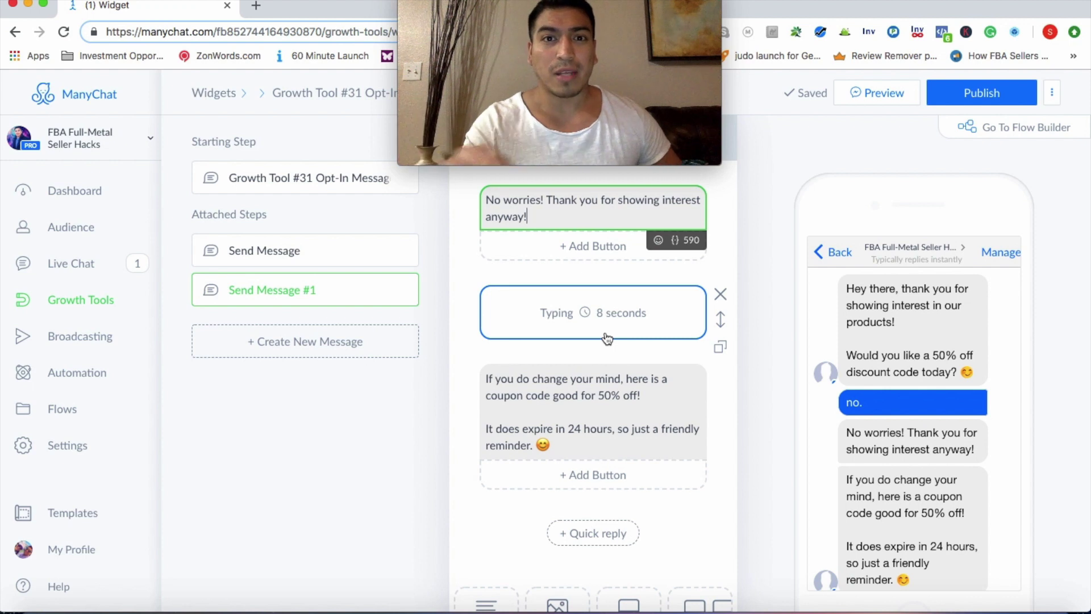
Append the closing line 'Have a wonderful day!' below the reminder in the coupon message
click(595, 392)
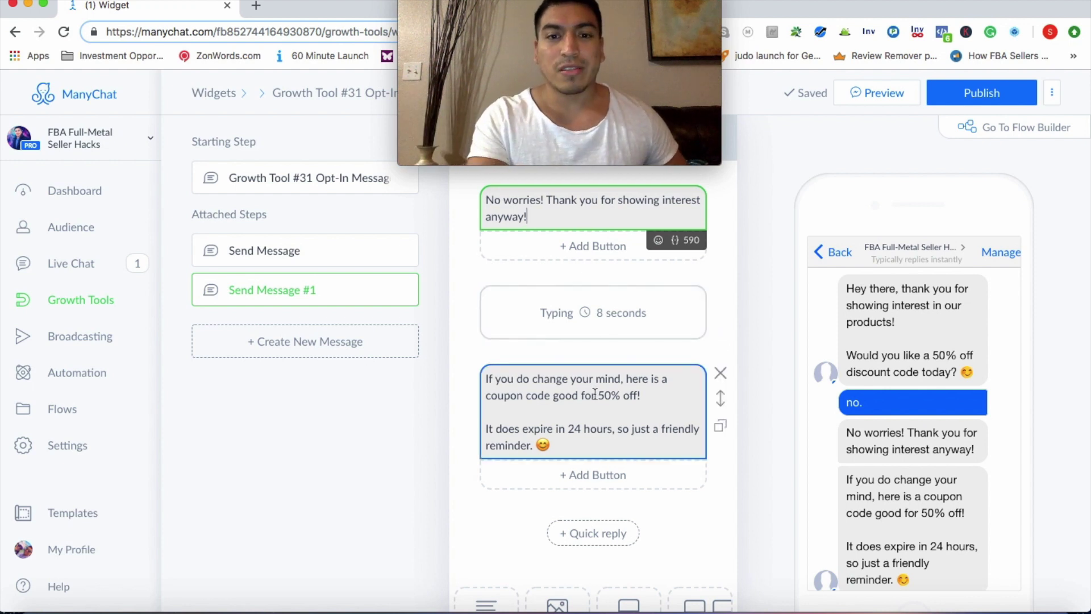
scroll(595, 393, down, 1)
scroll(595, 394, up, 1)
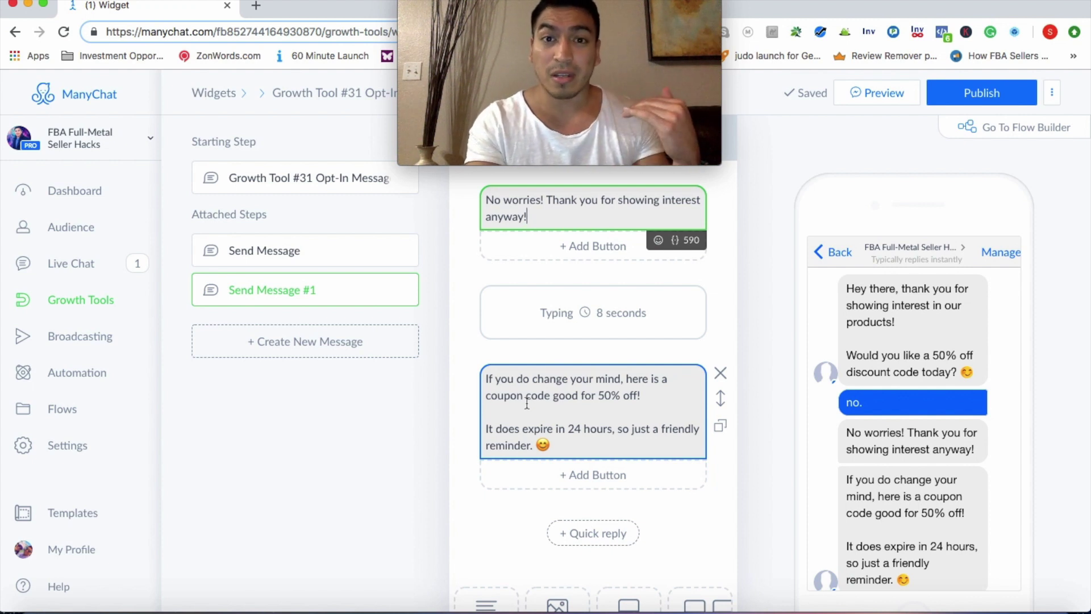
click(572, 449)
key(Return)
key(Return)
text(A)
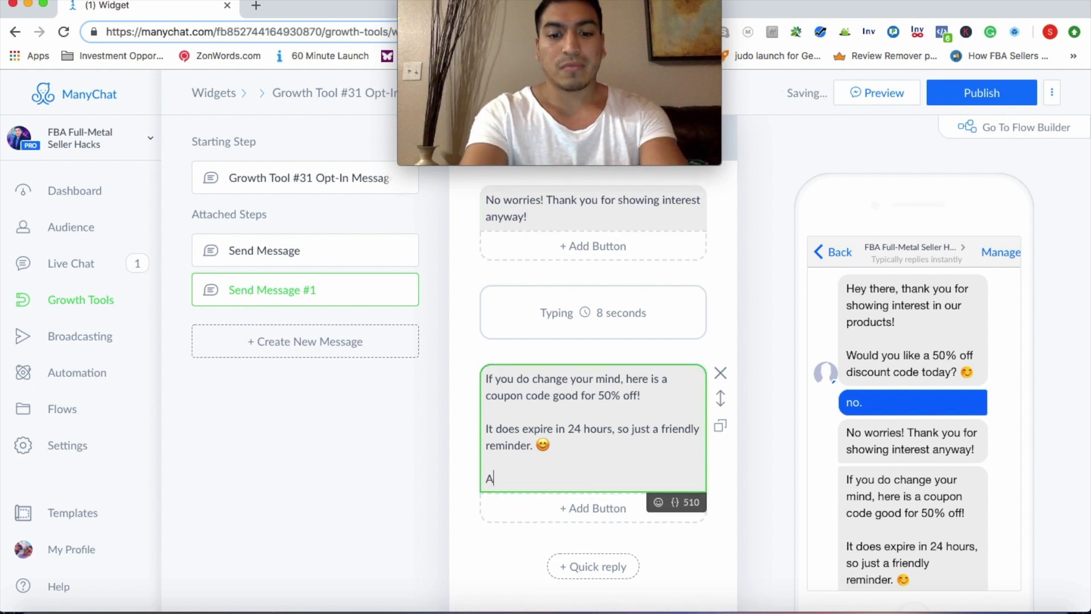
text(A)
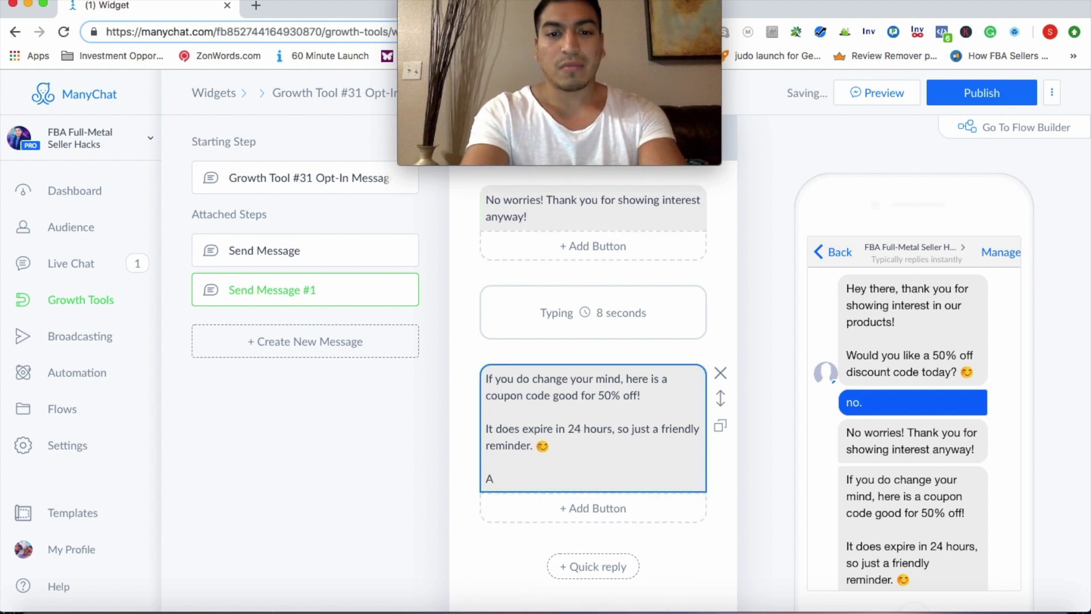
click(532, 484)
text(ave a )
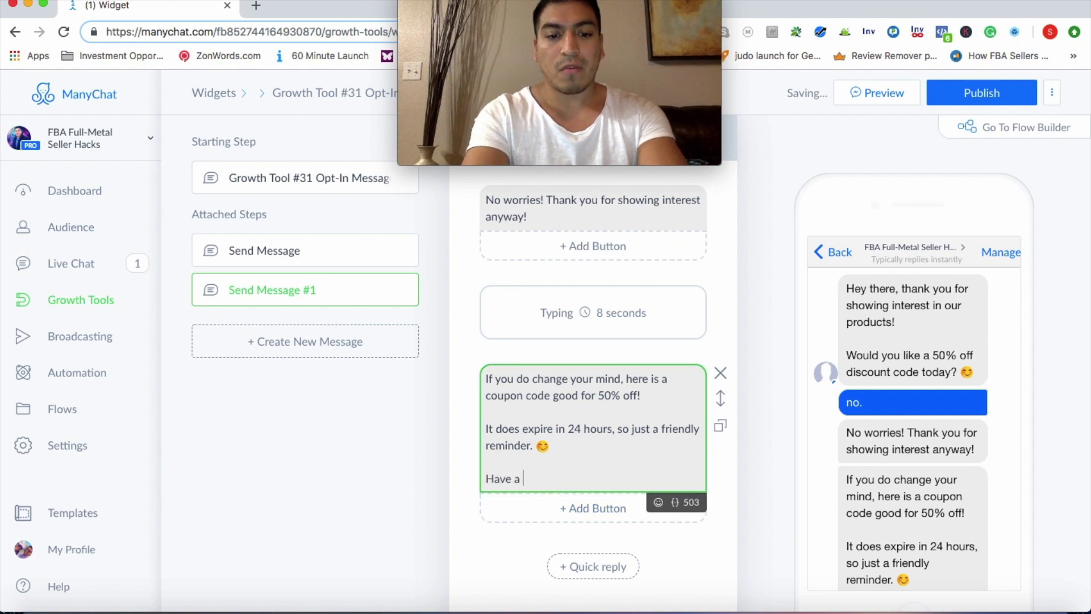
text(wonderful day)
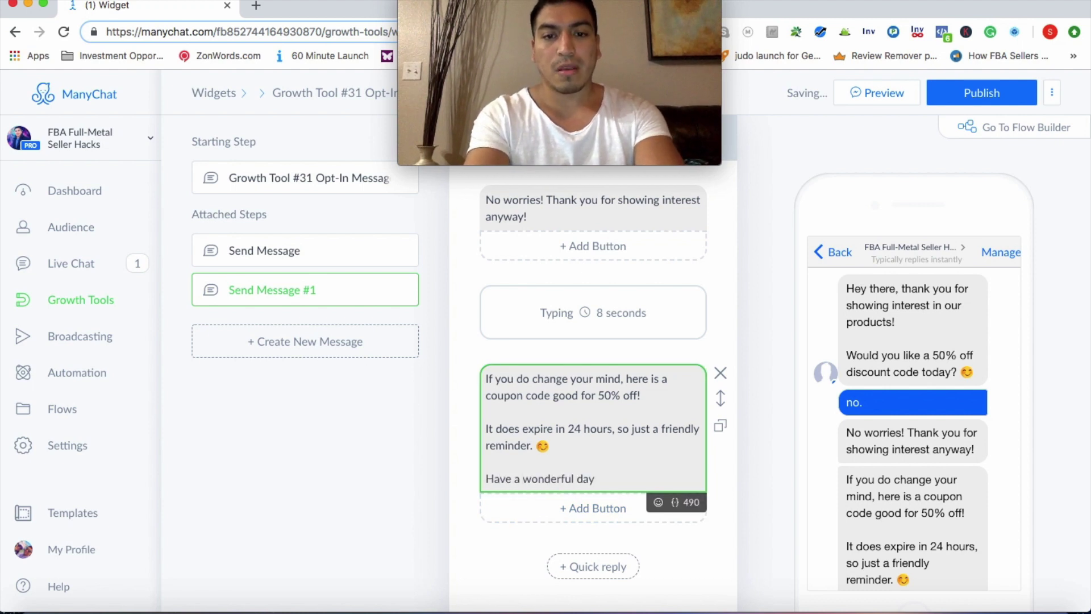
text(!)
Give the coupon message a 'Redeem On Amazon' button that opens amazon.com
click(563, 505)
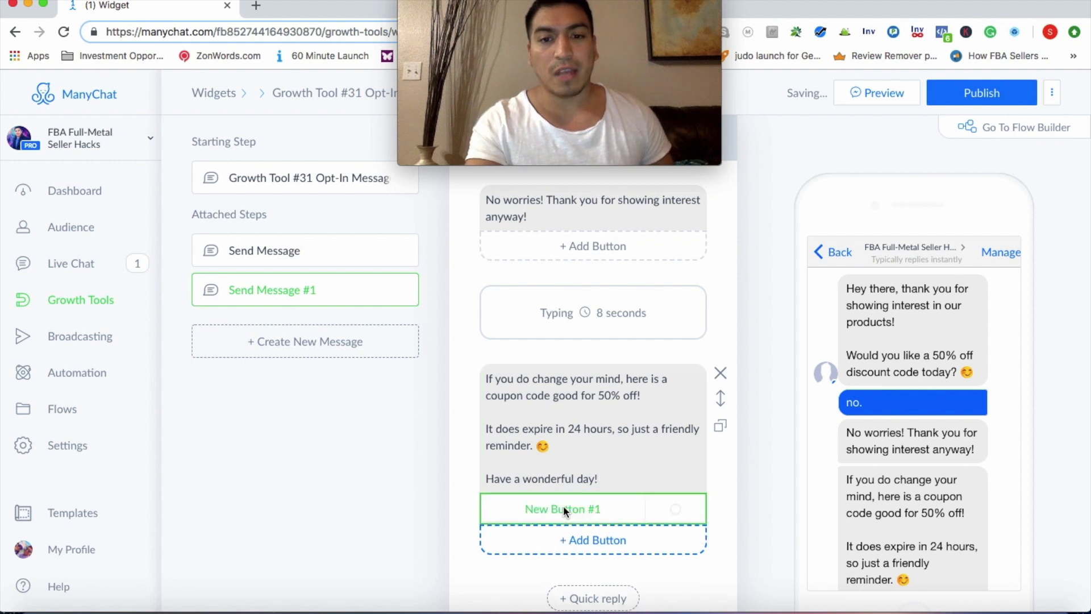
text(Re)
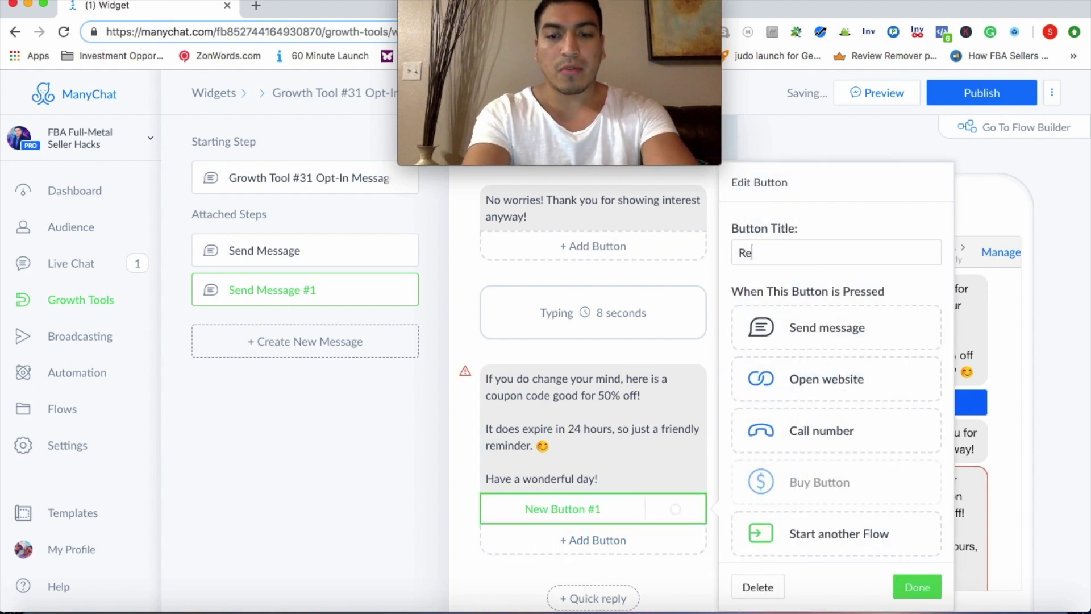
text(deem O)
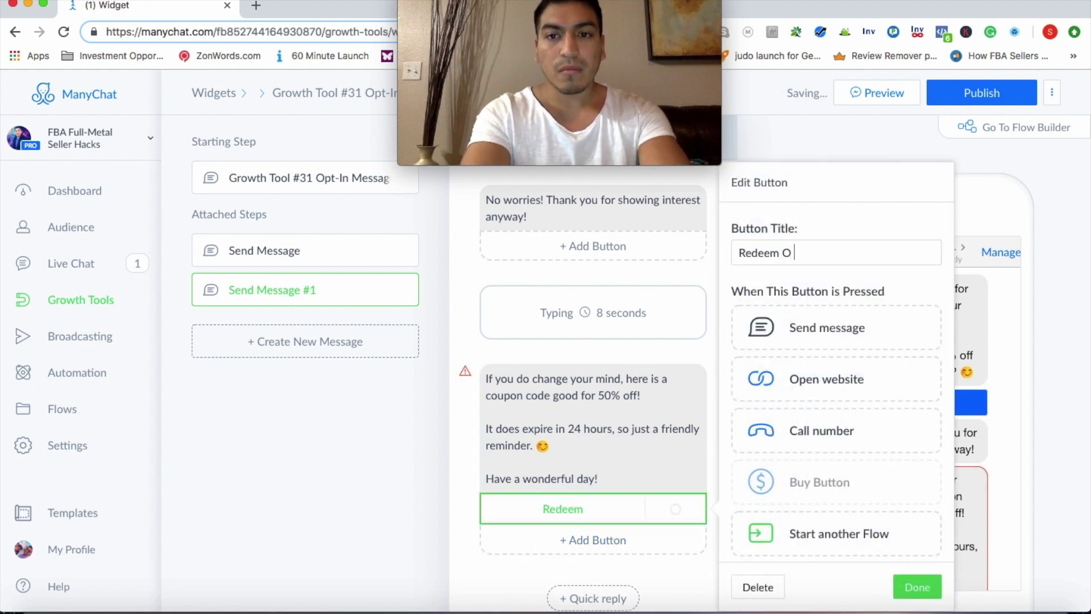
text(n Amazon)
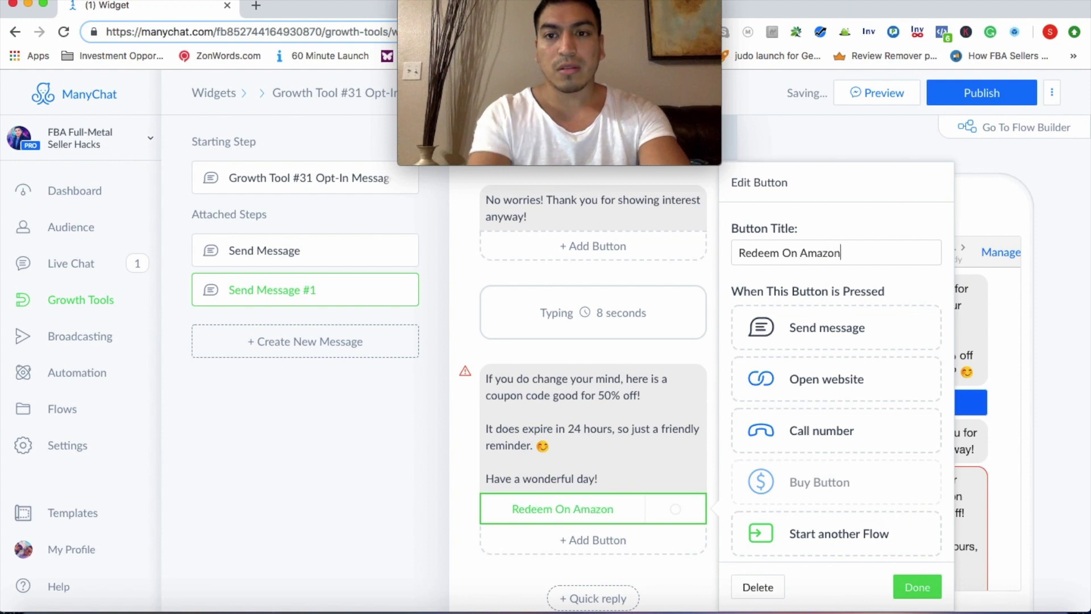
scroll(804, 441, down, 2)
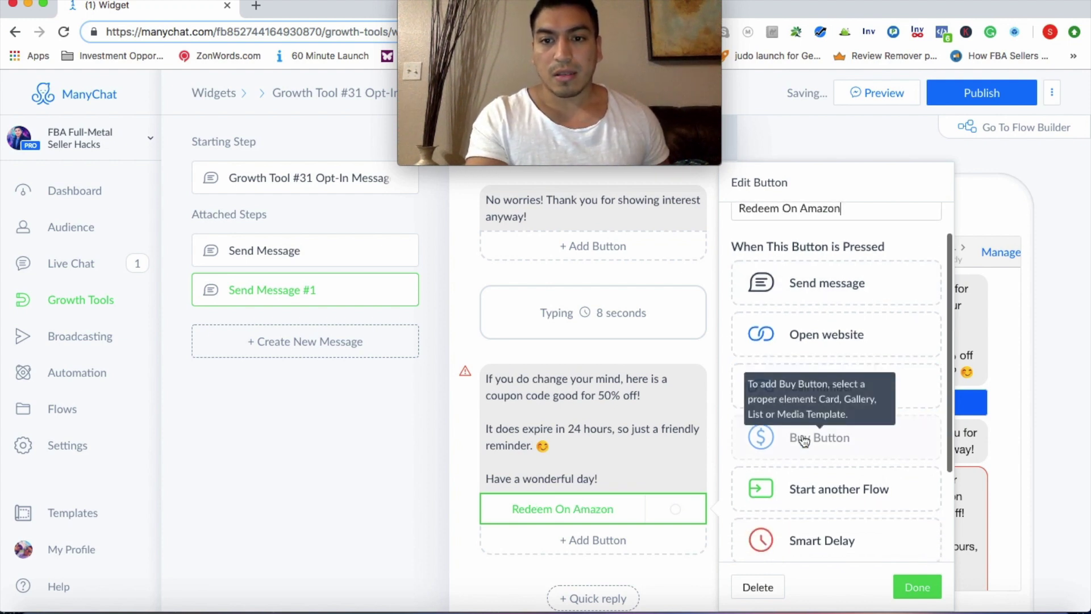
click(833, 334)
click(773, 407)
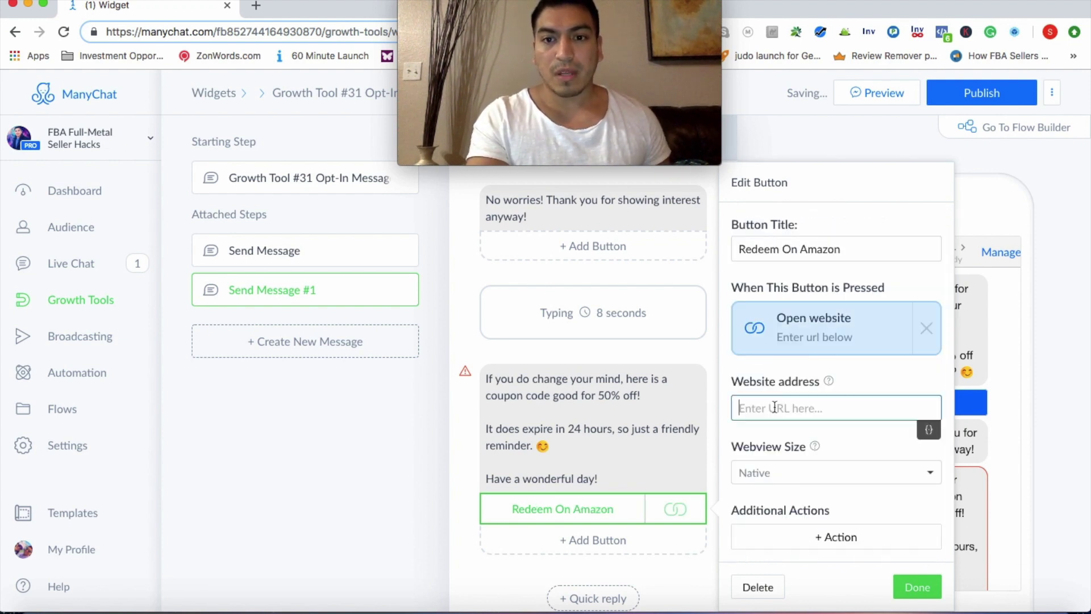
text(am)
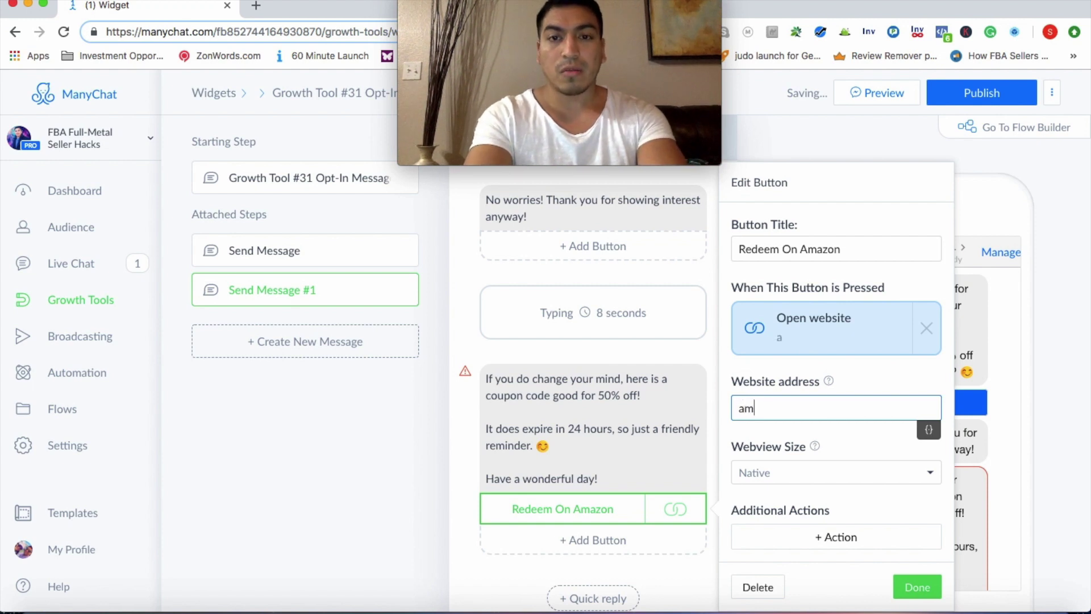
text(azon.)
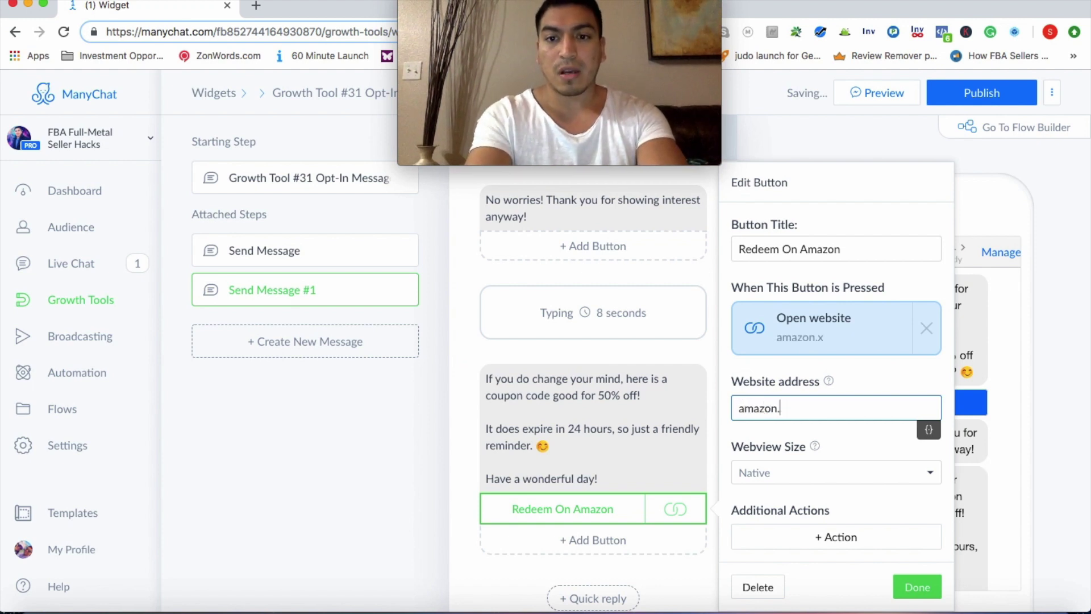
text(com)
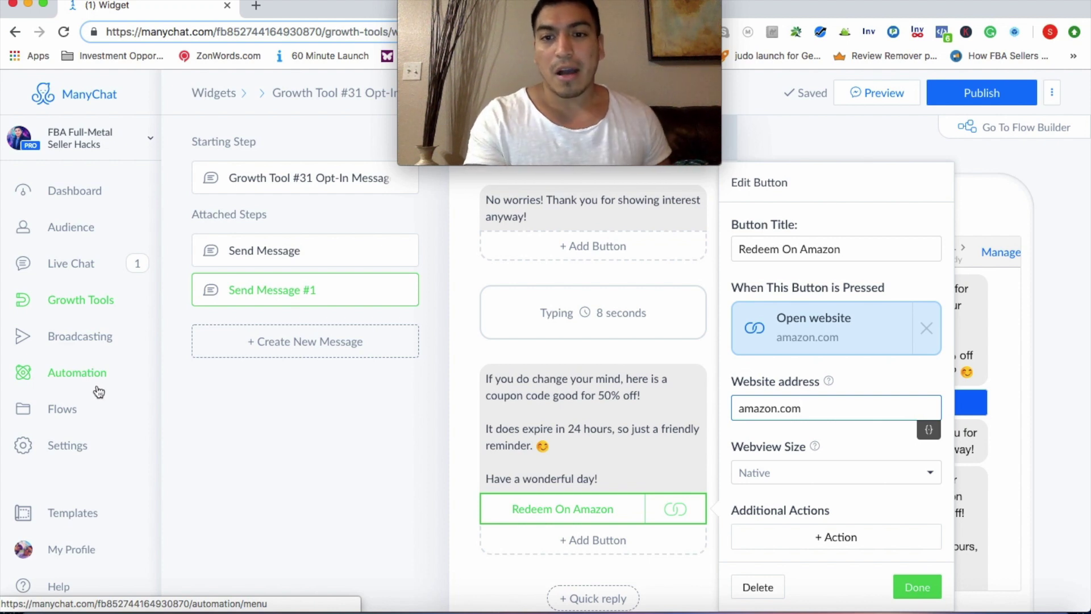
click(791, 538)
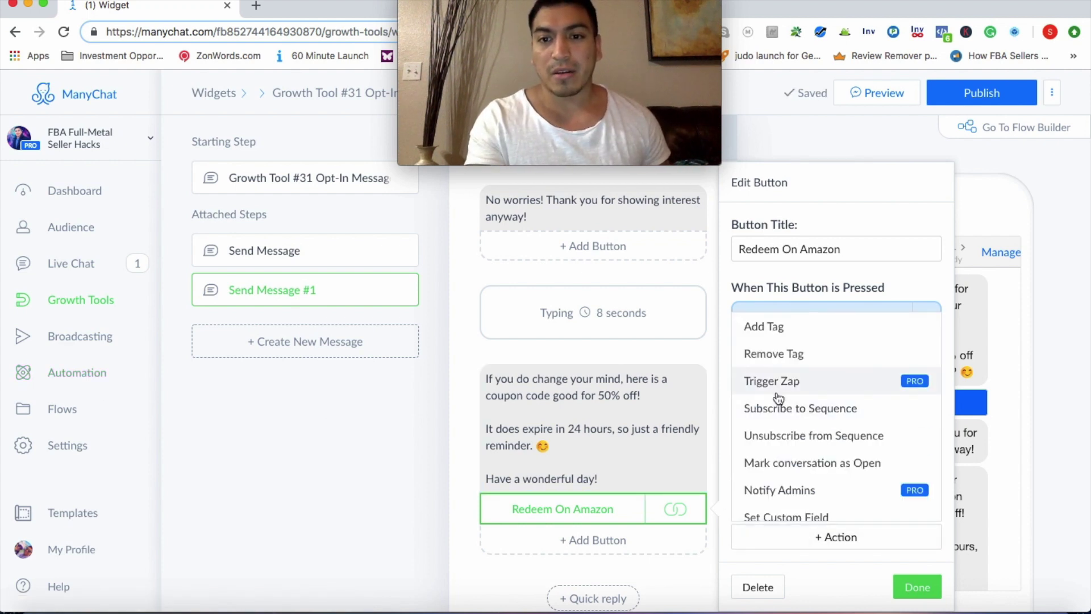
click(522, 353)
Add an Add Tag action with 'Product Tag Name' to the Redeem On Amazon button
click(657, 477)
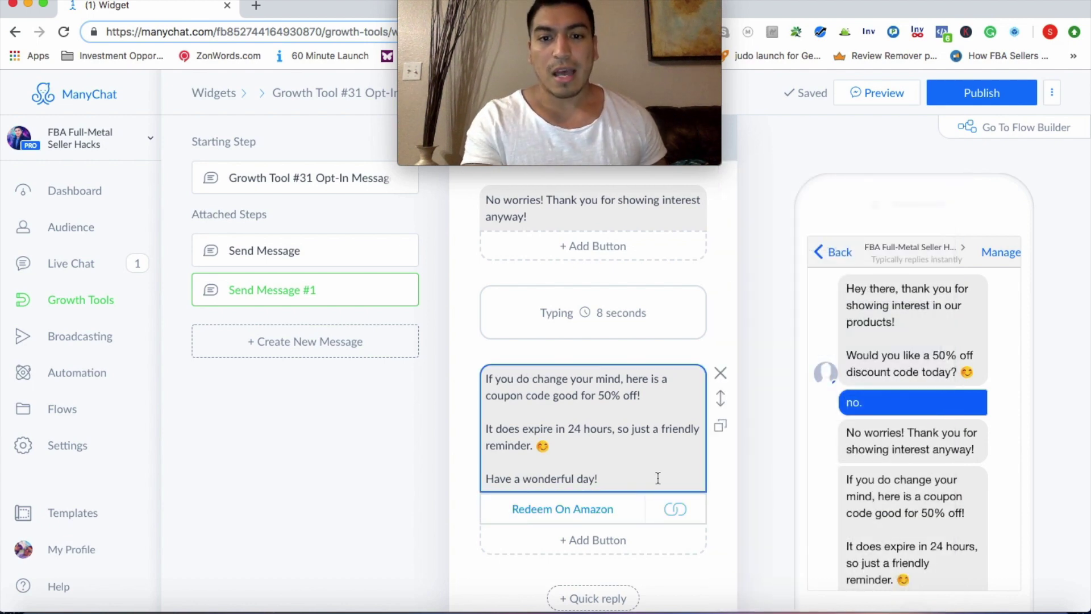
click(612, 432)
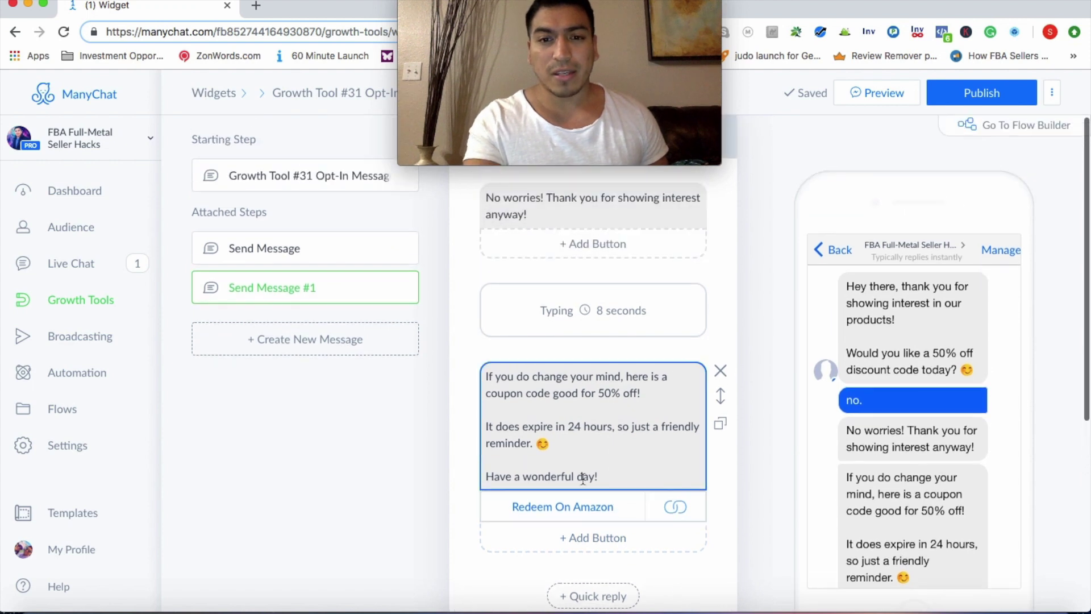
click(570, 506)
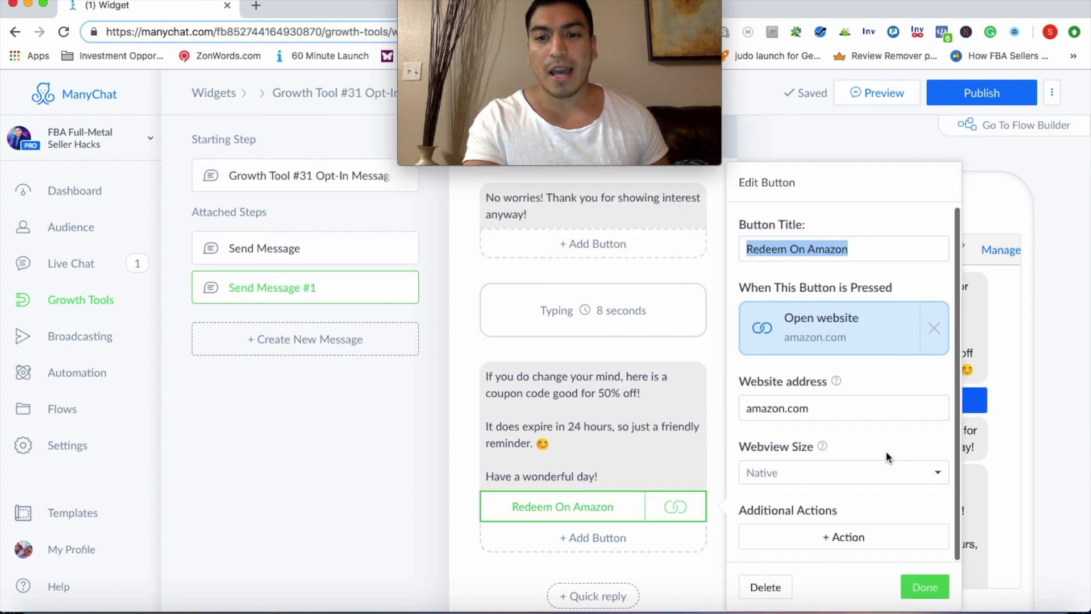
click(847, 536)
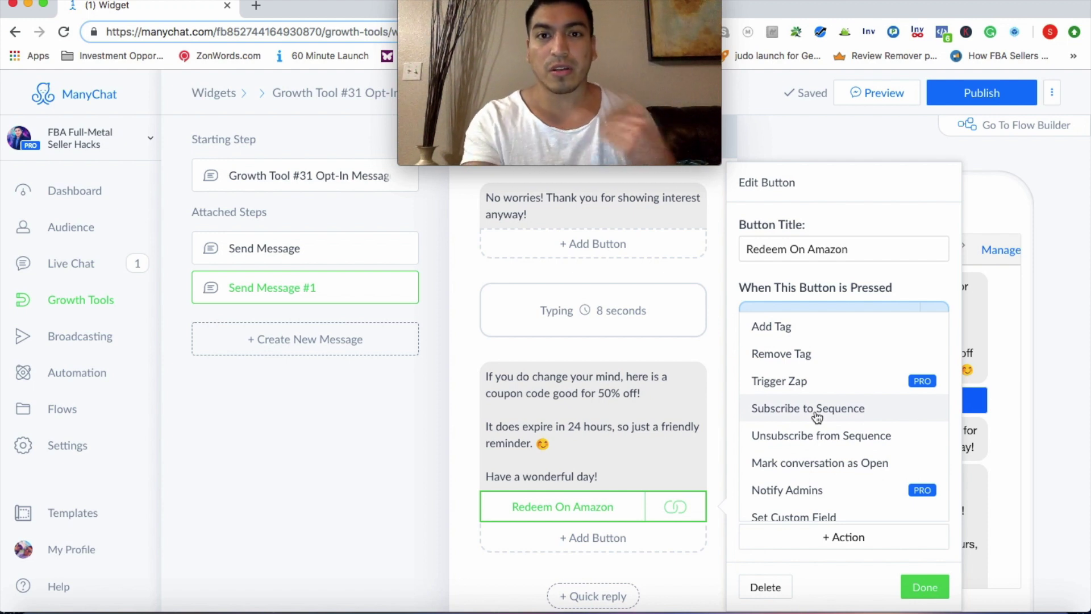
click(793, 335)
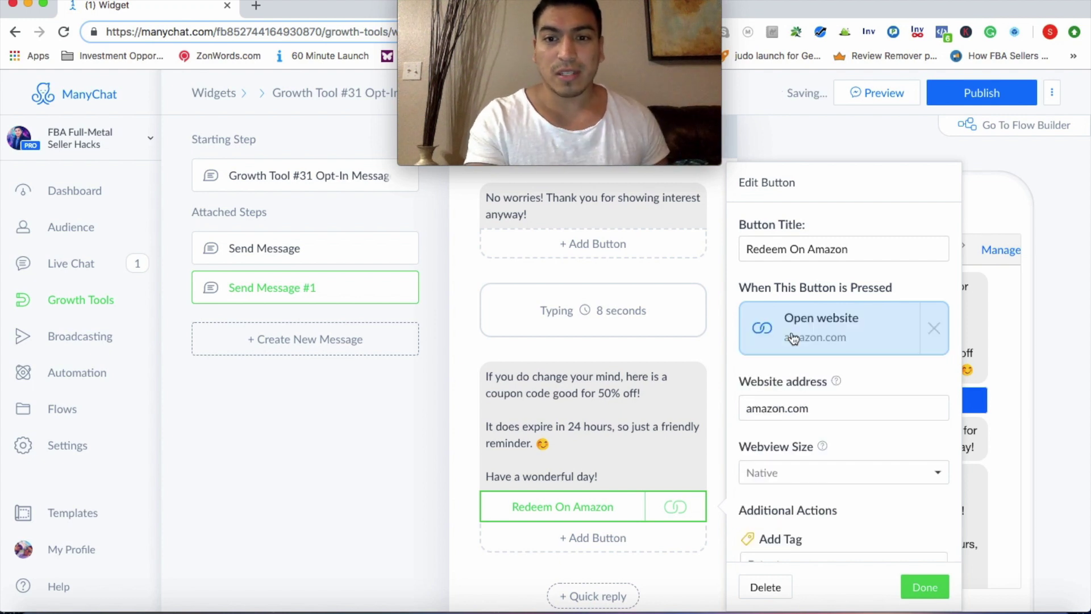
scroll(777, 479, down, 2)
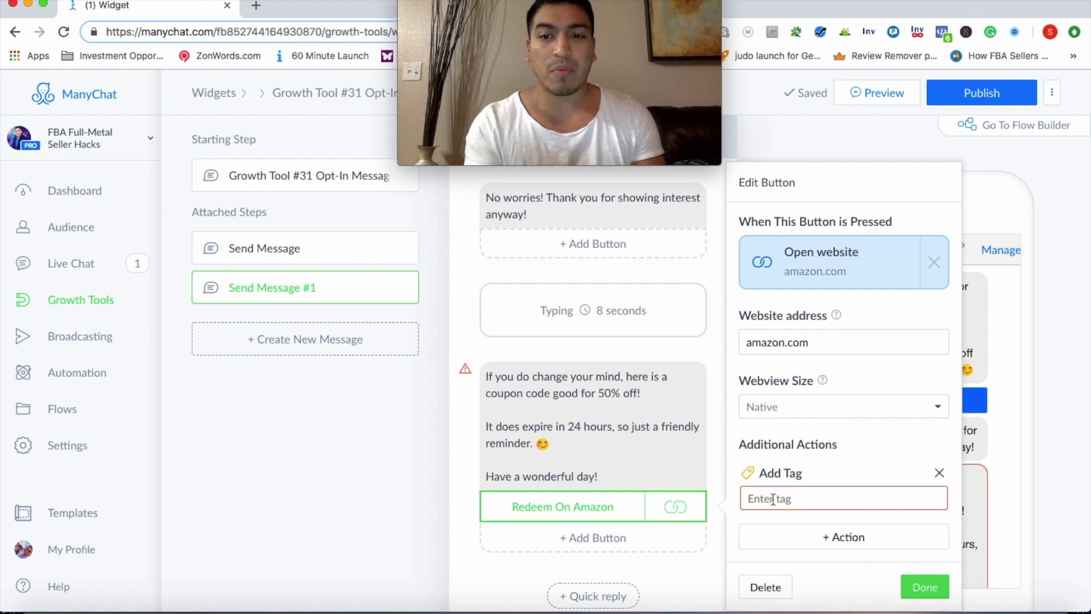
click(772, 499)
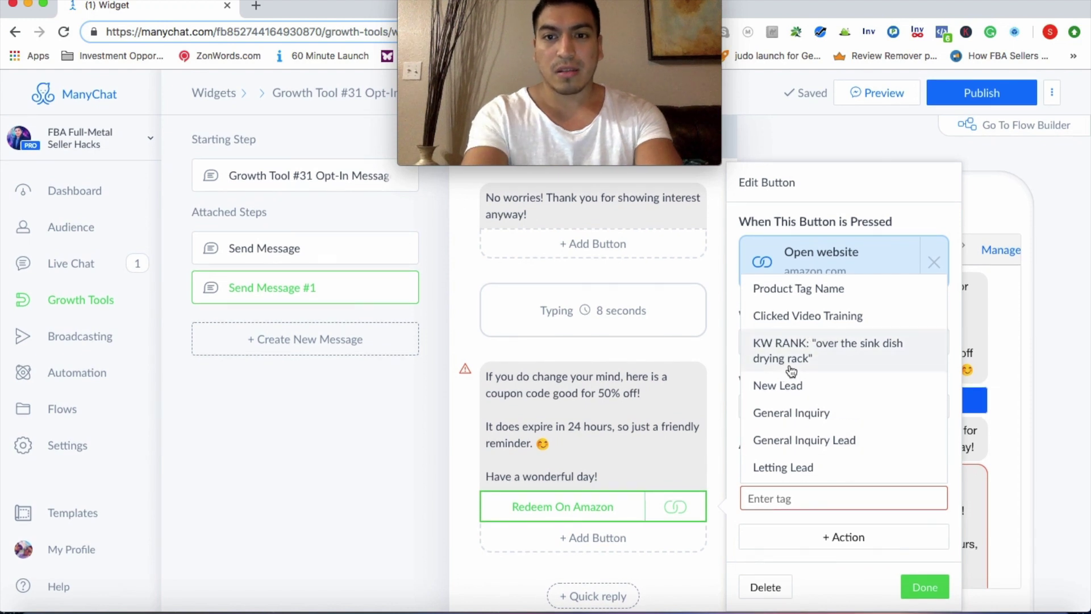
click(791, 290)
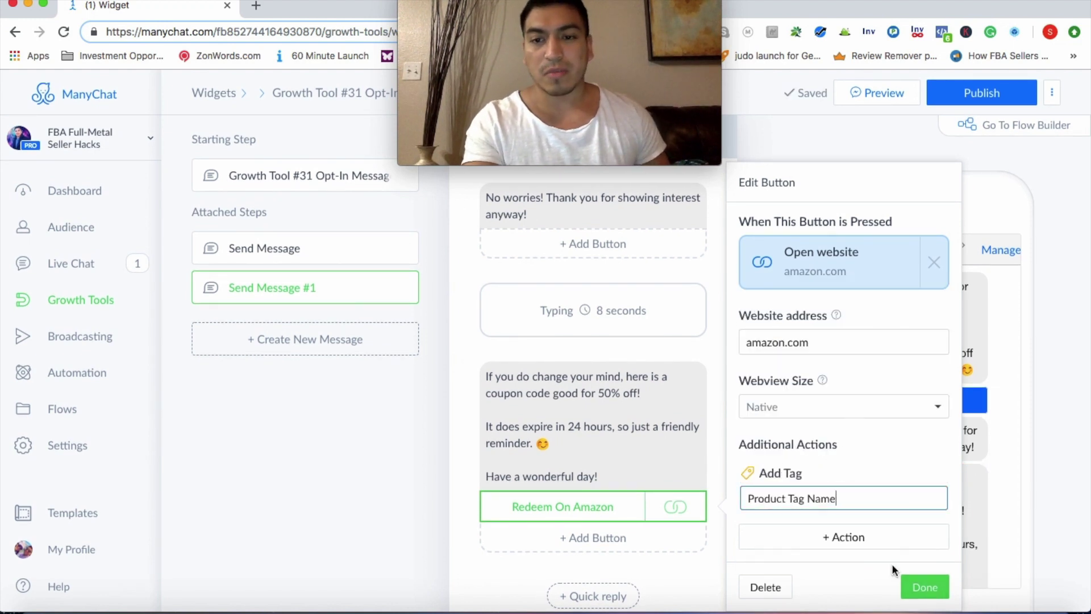
click(918, 587)
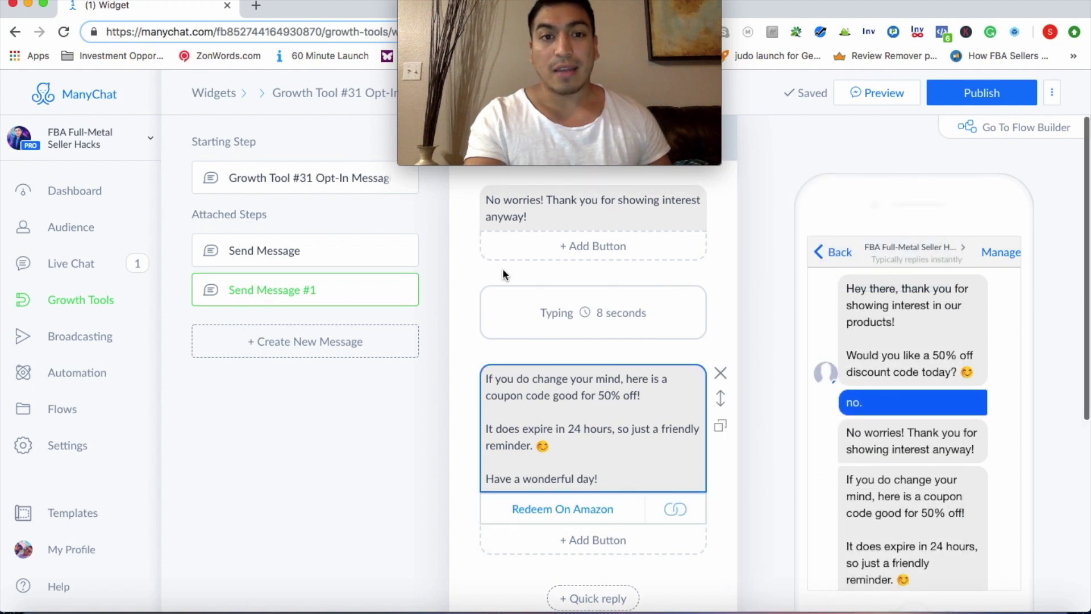
click(1004, 128)
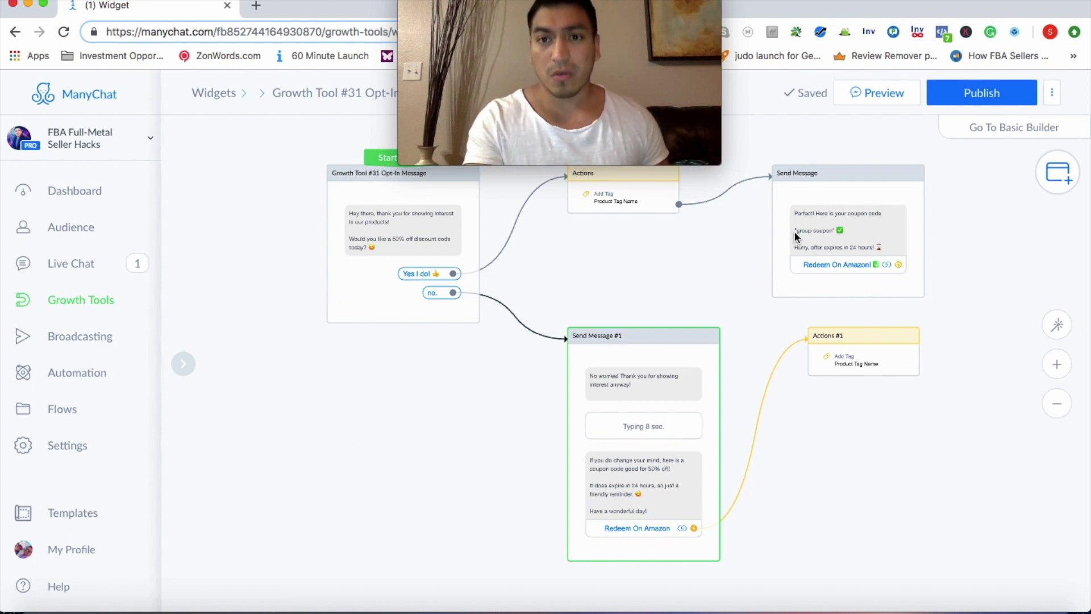
Publish the flow and open the Test Launch growth tool from Growth Tools
click(956, 95)
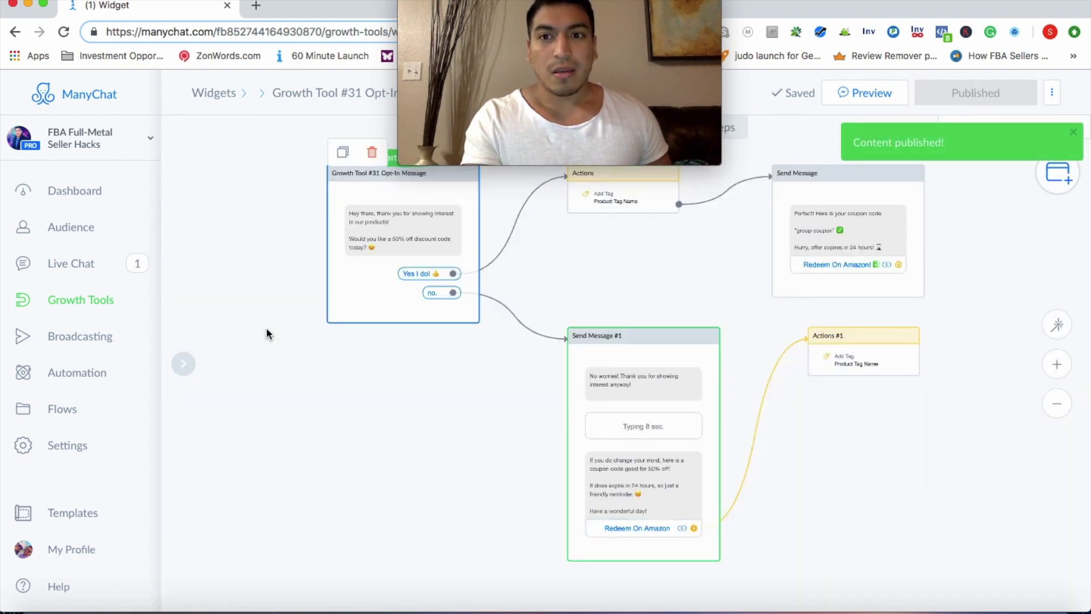
click(102, 302)
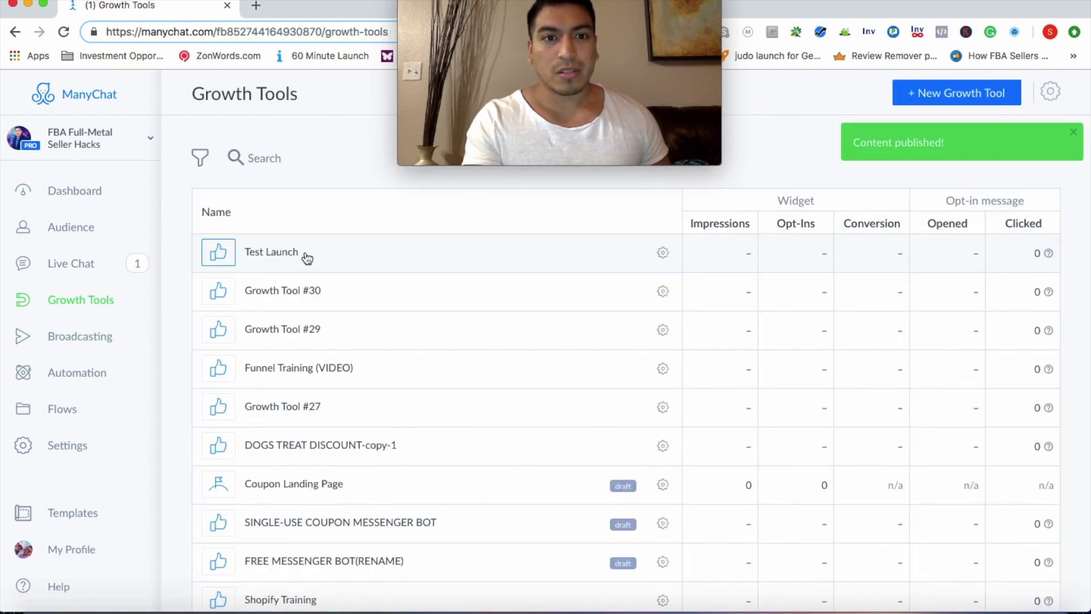
click(278, 252)
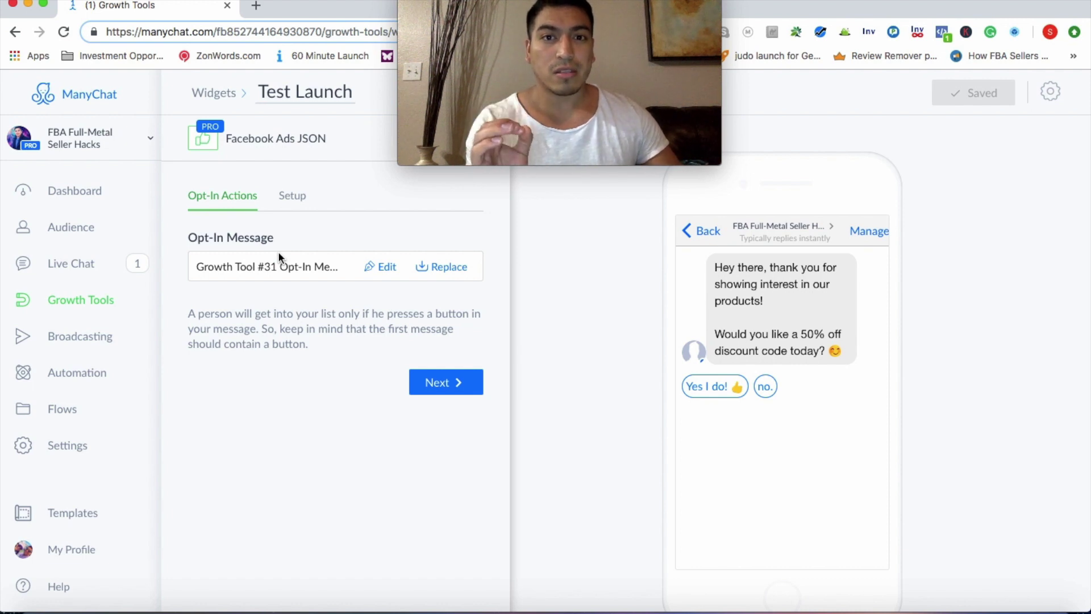
Display the Test Launch widget's Facebook Ads JSON code on its Setup tab
click(284, 202)
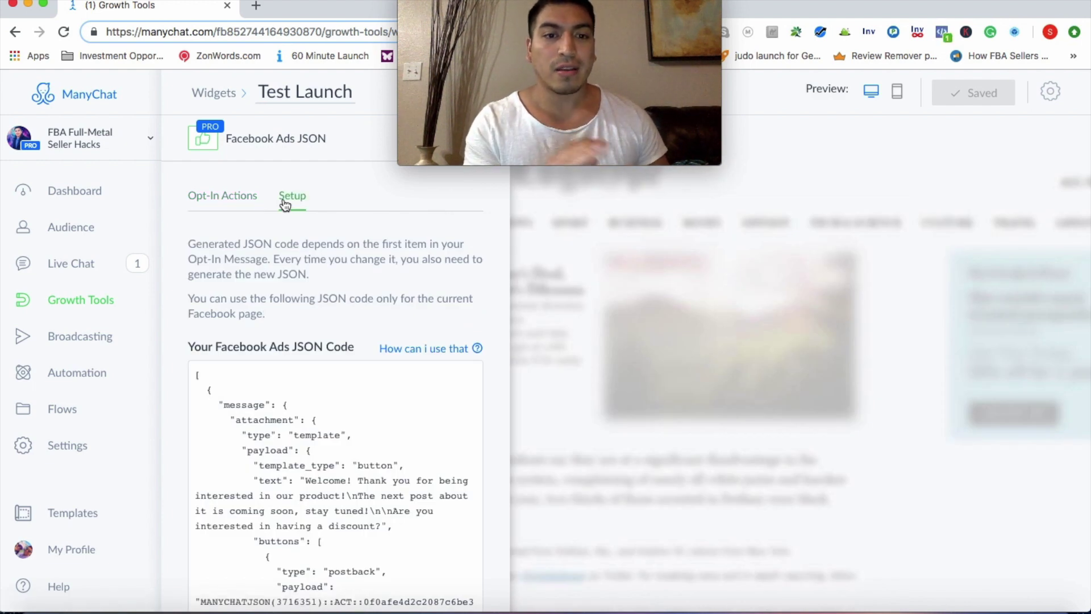
scroll(284, 204, down, 5)
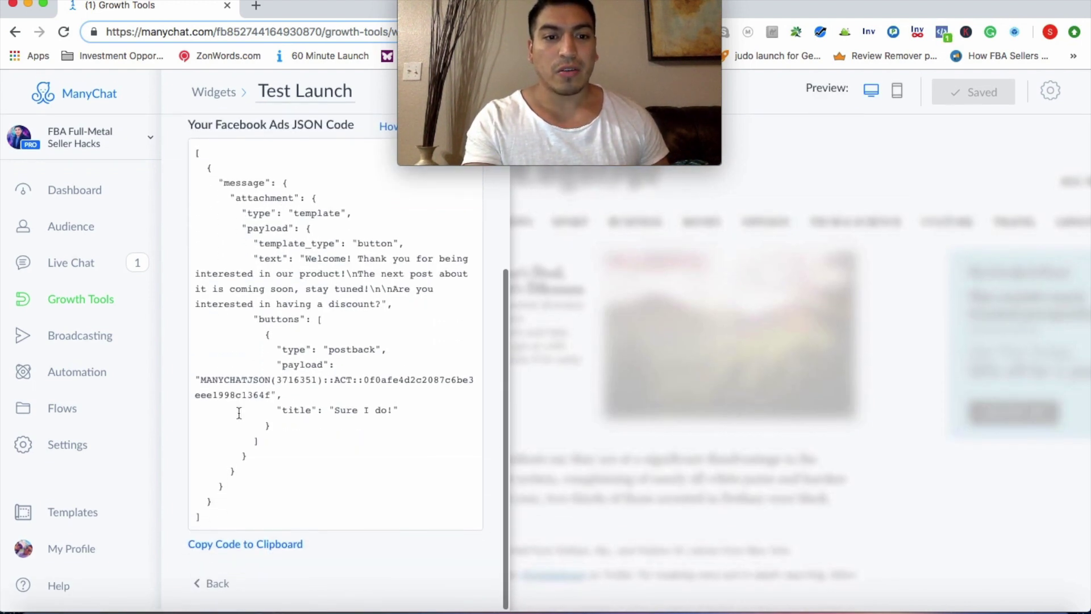